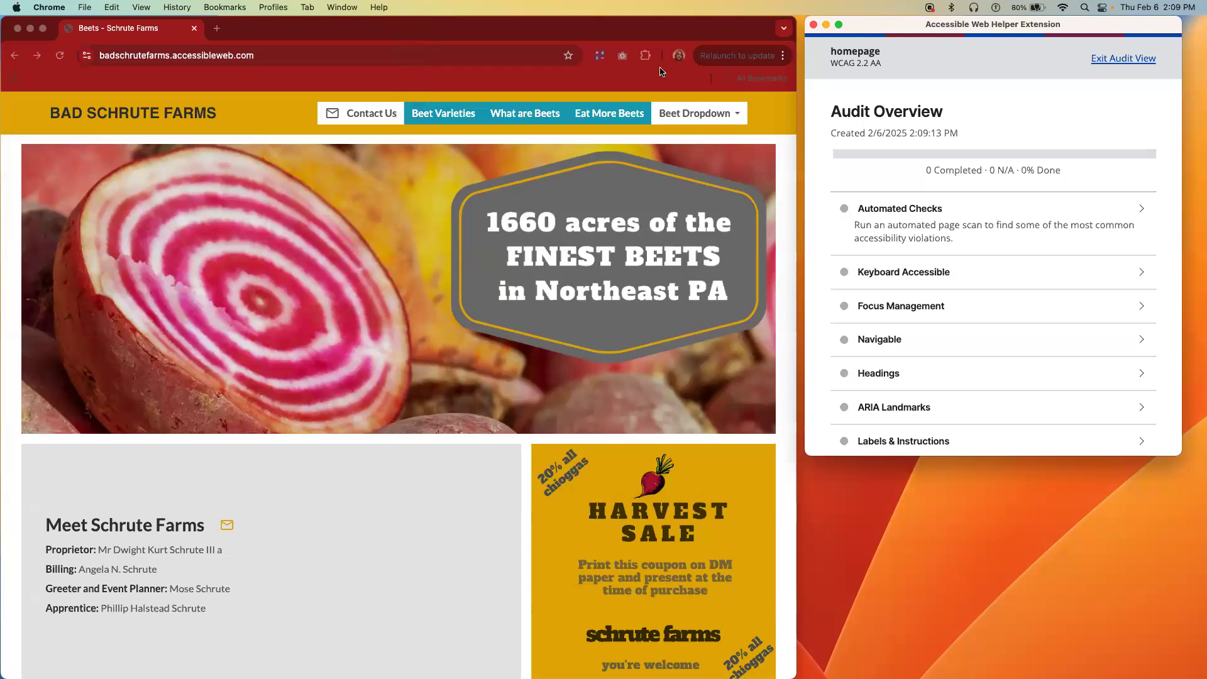
Open the extension's Color Contrast Checker tool and move its window over the lower part of the audit window.
click(577, 97)
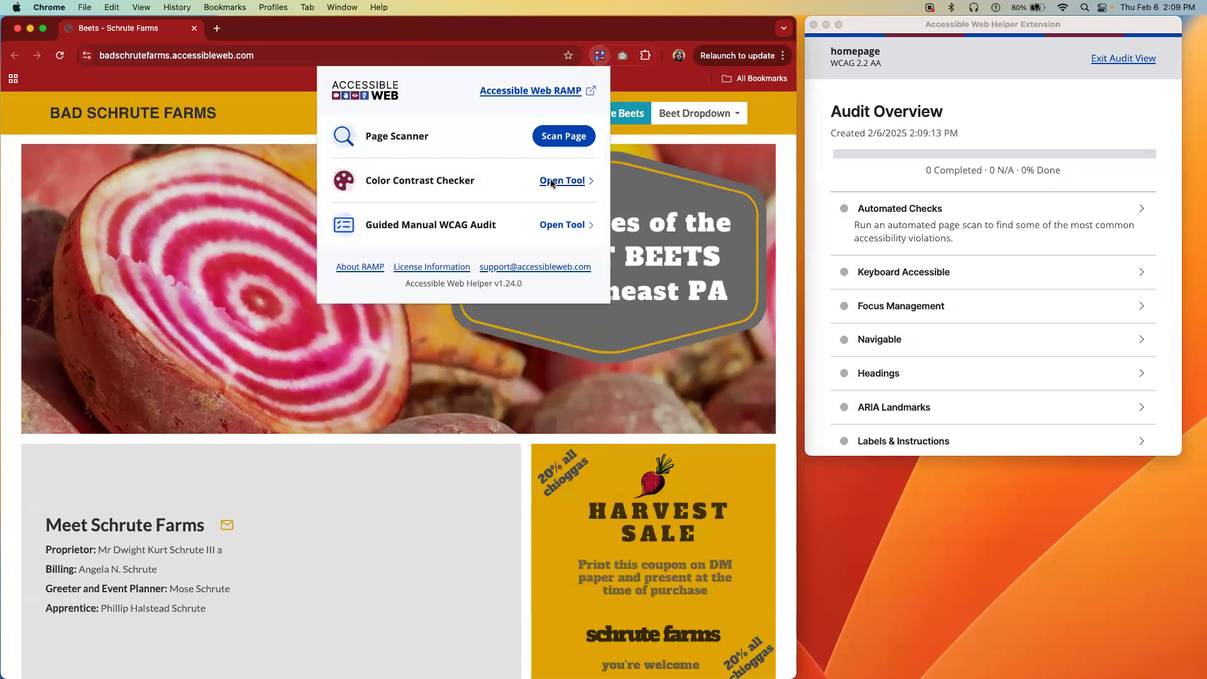
click(552, 183)
drag(216, 28, 337, 71)
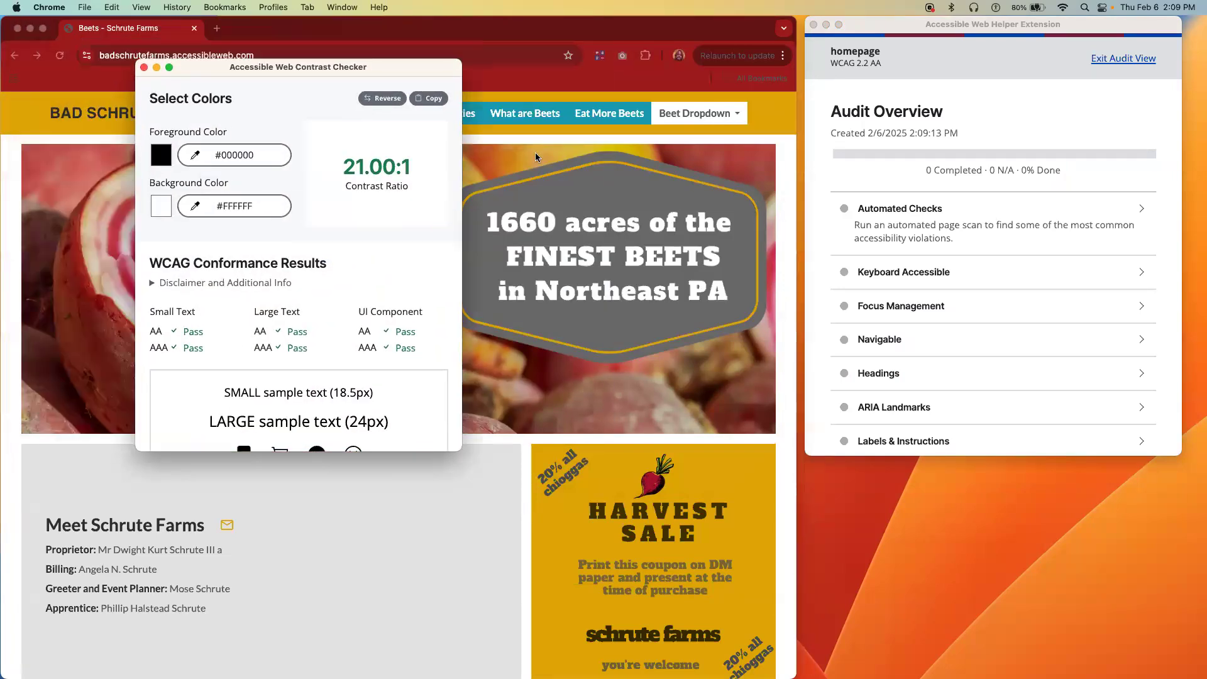
drag(536, 157, 541, 165)
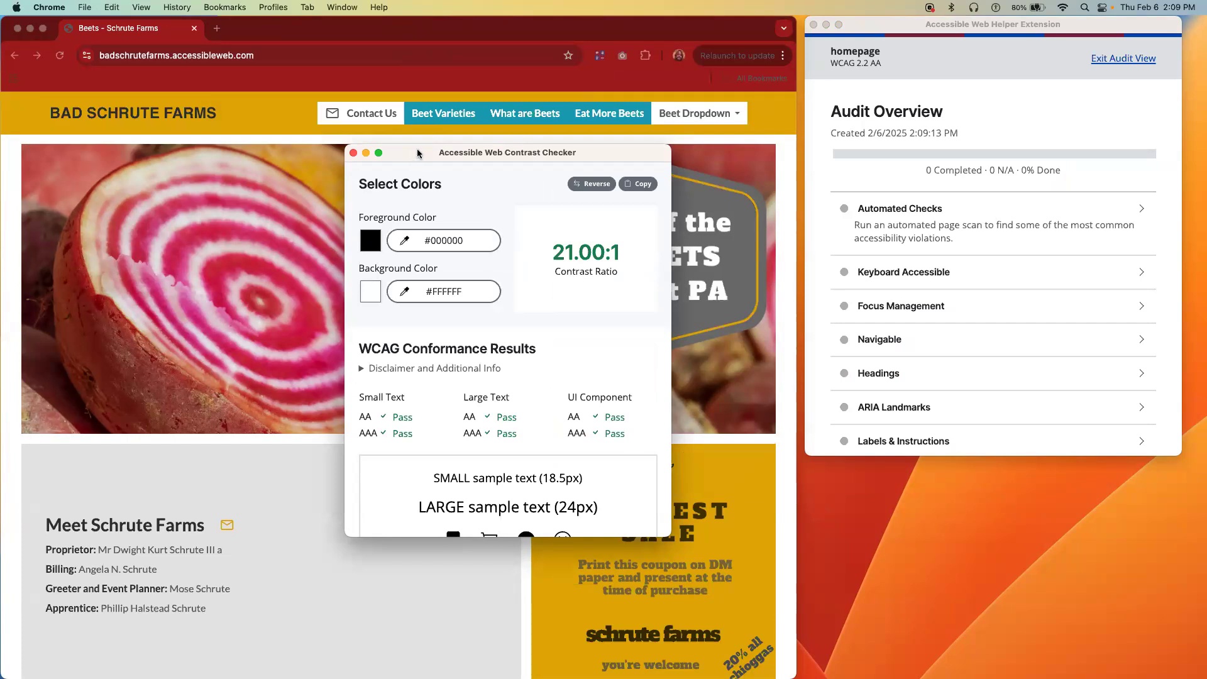
drag(416, 154, 621, 166)
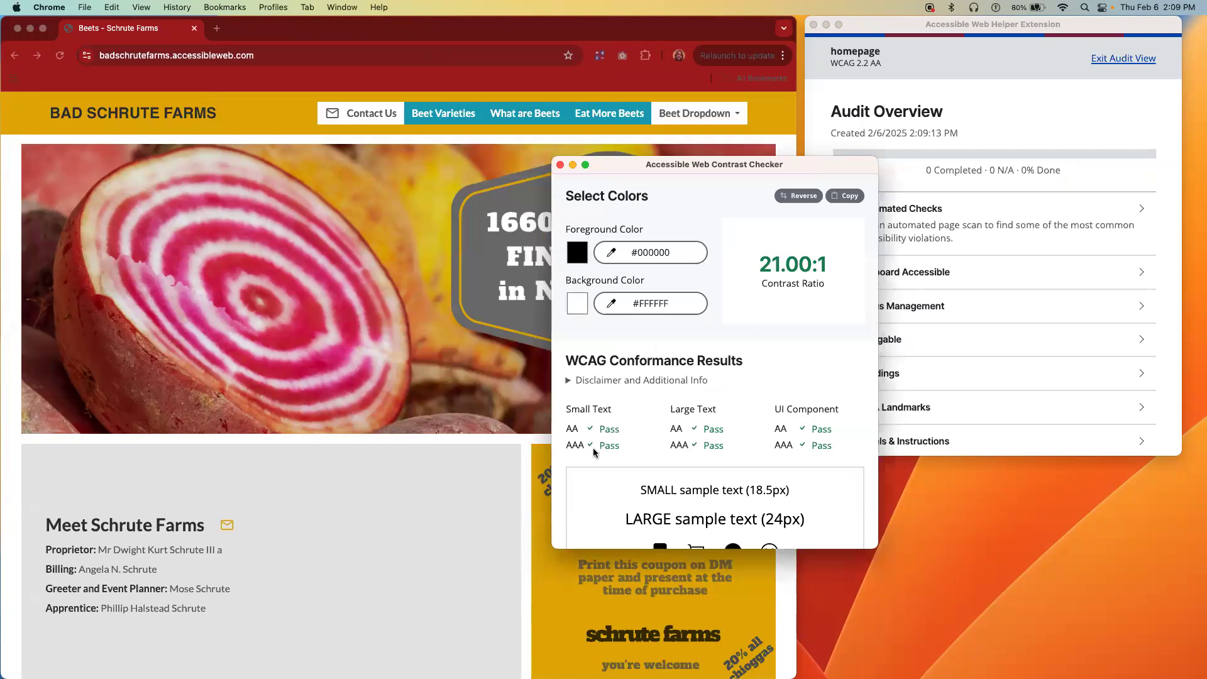
scroll(593, 448, down, 2)
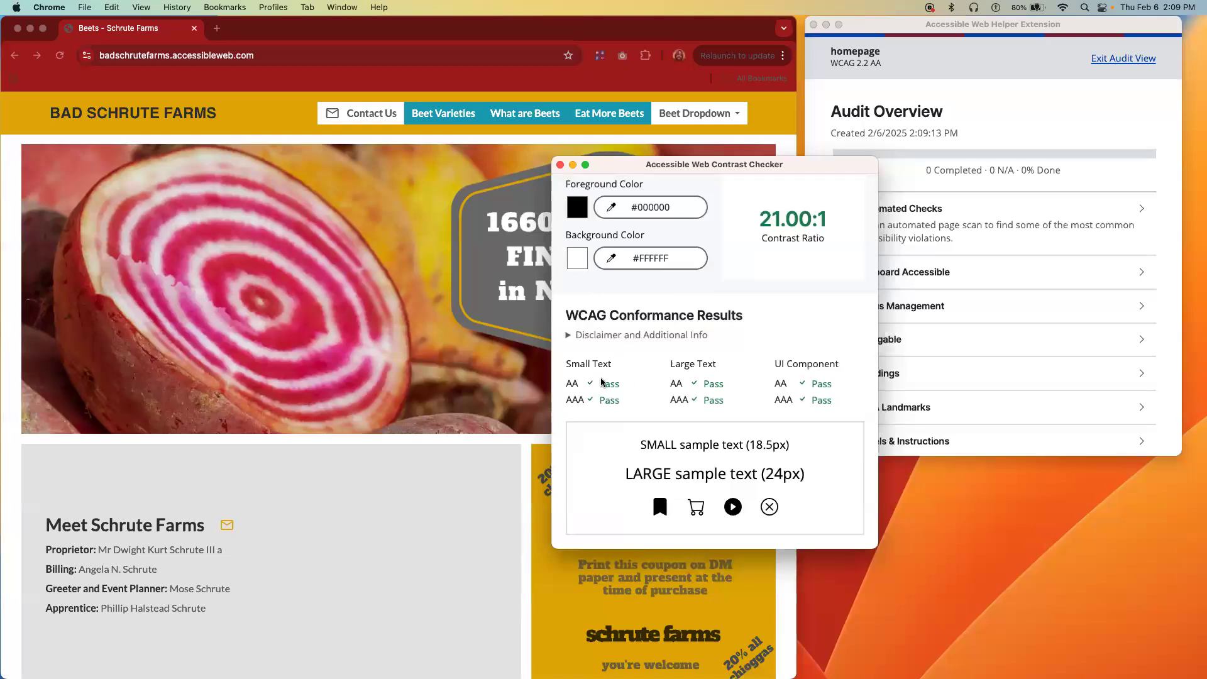
scroll(594, 385, up, 2)
drag(745, 166, 997, 337)
Open the Contrast section of the audit and bring the Contrast Checker window back in front of it.
scroll(868, 215, down, 5)
scroll(871, 214, down, 5)
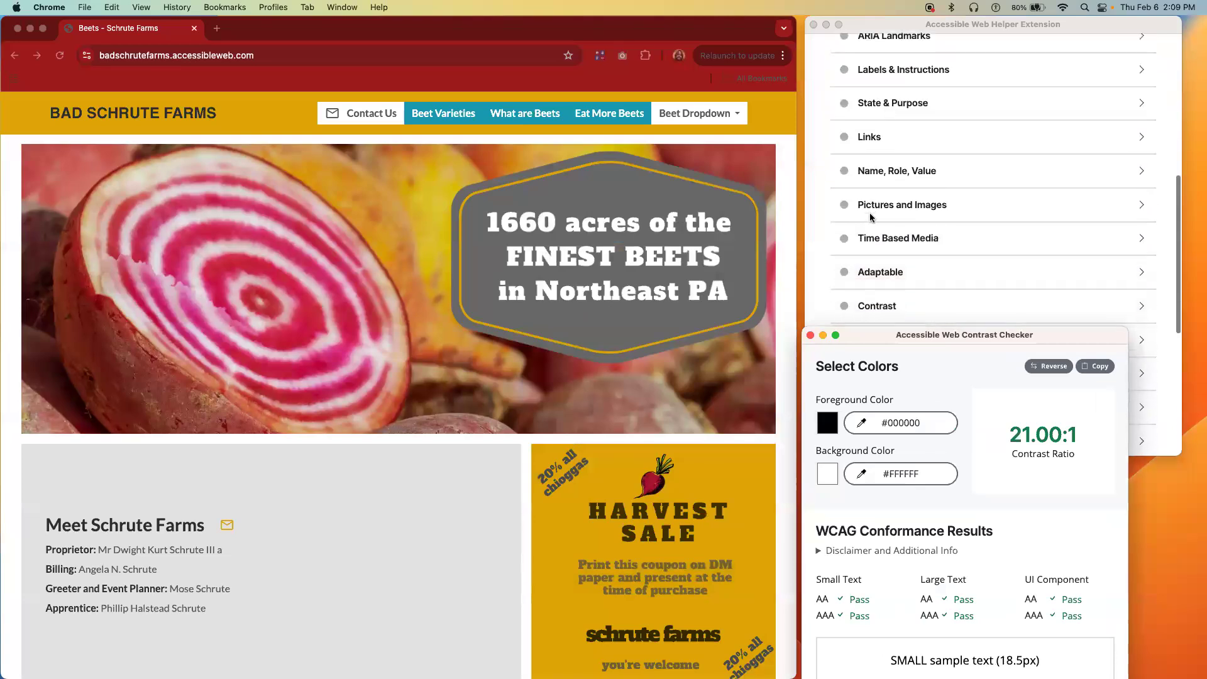
click(883, 232)
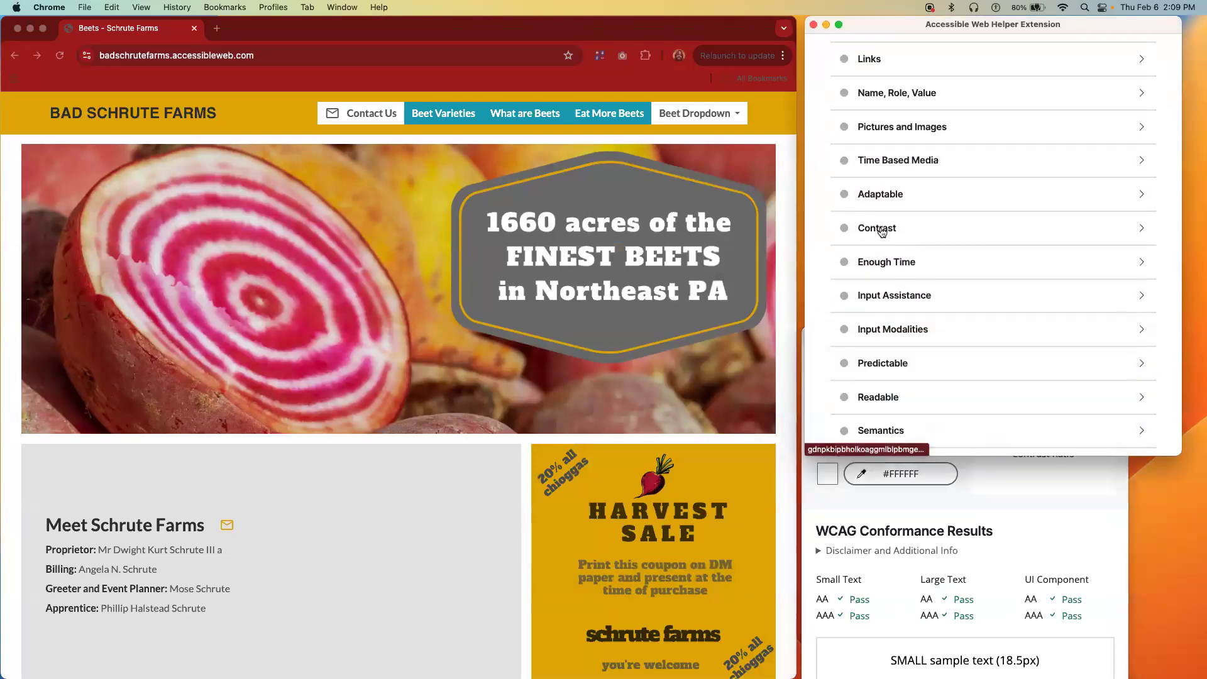
click(883, 230)
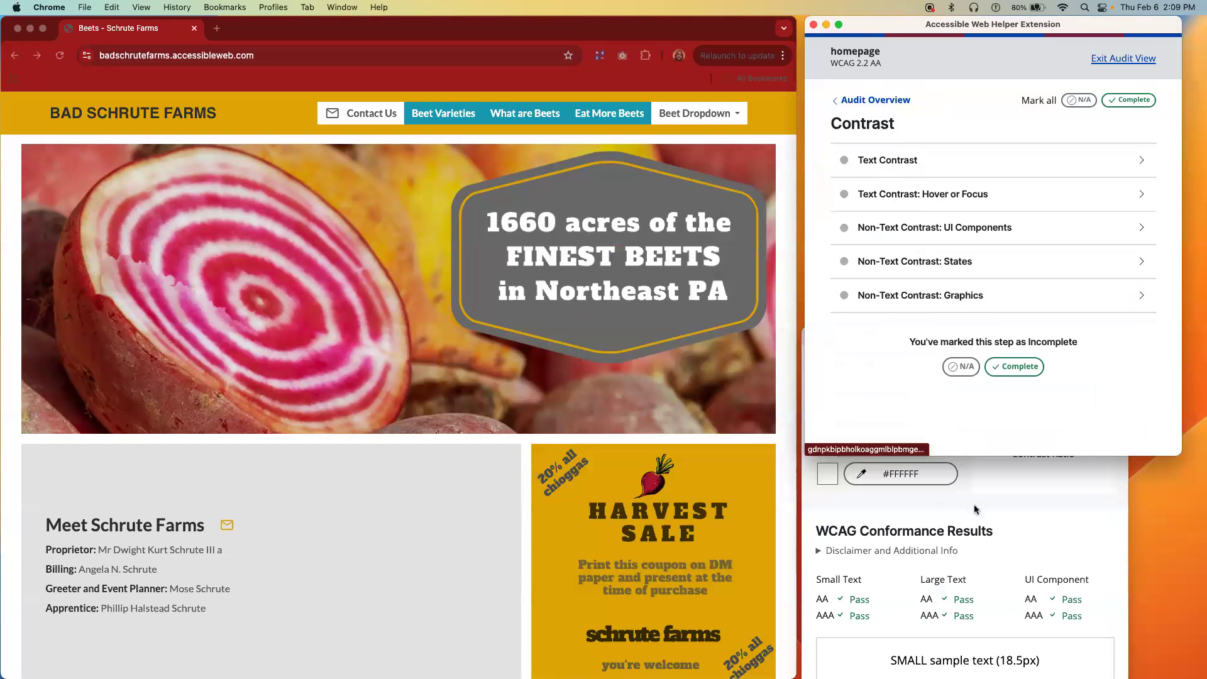
click(935, 501)
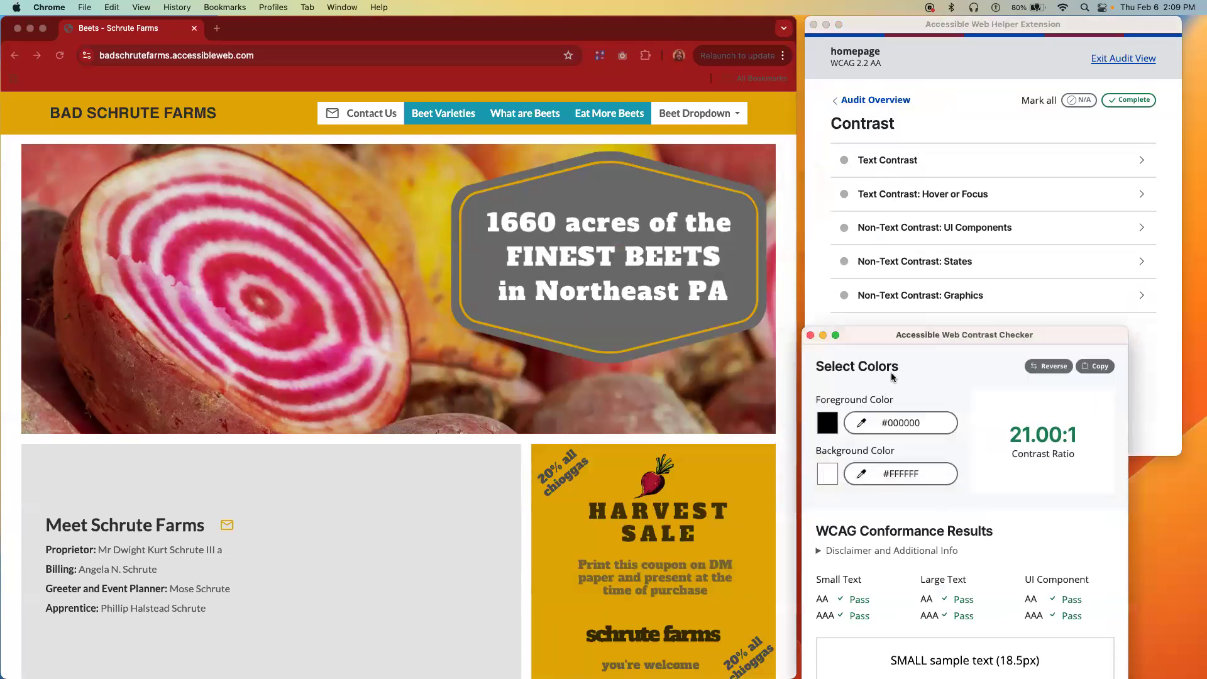
mouse_move(899, 357)
mouse_down()
mouse_move(913, 400)
mouse_move(913, 368)
mouse_up()
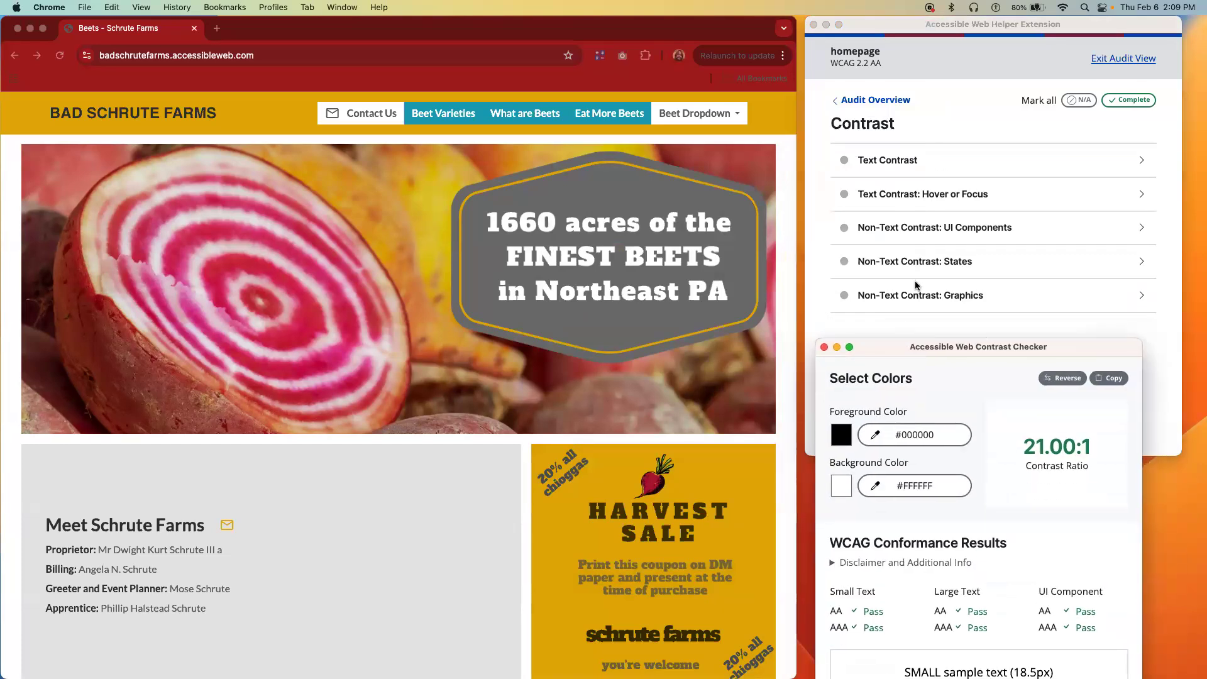
In the Automated Checks results, highlight all elements flagged for minimum color contrast ratio thresholds and clear the highlight after viewing them.
click(874, 100)
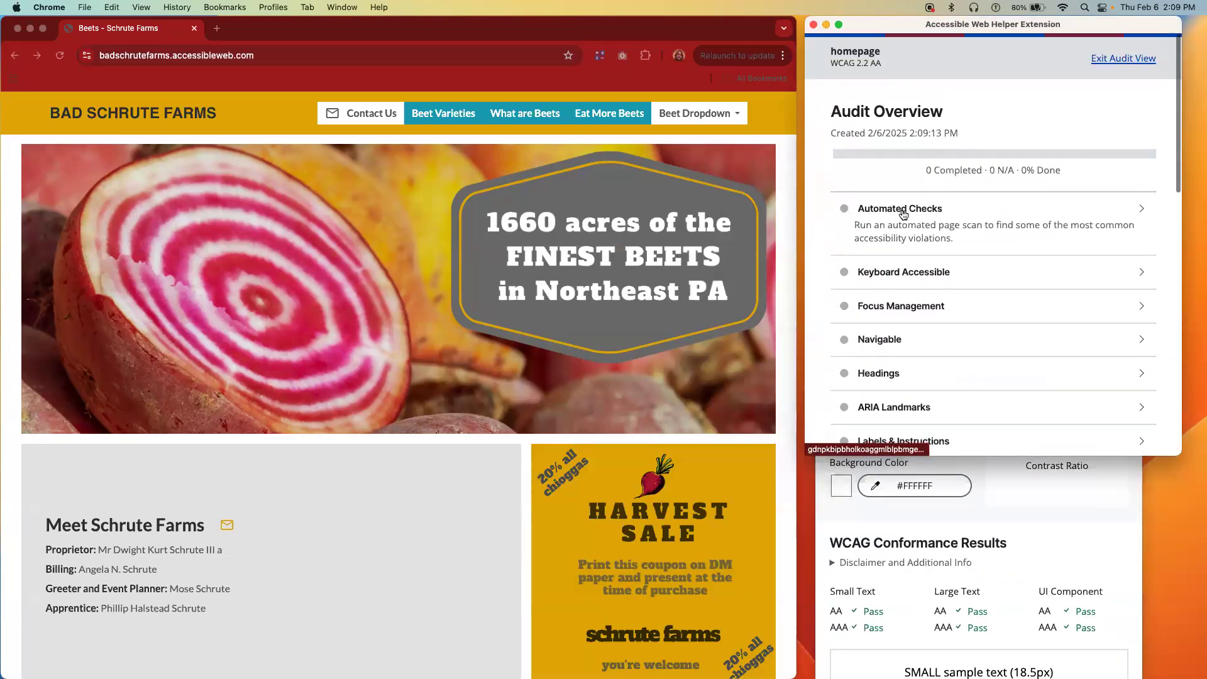
click(902, 214)
scroll(900, 217, down, 5)
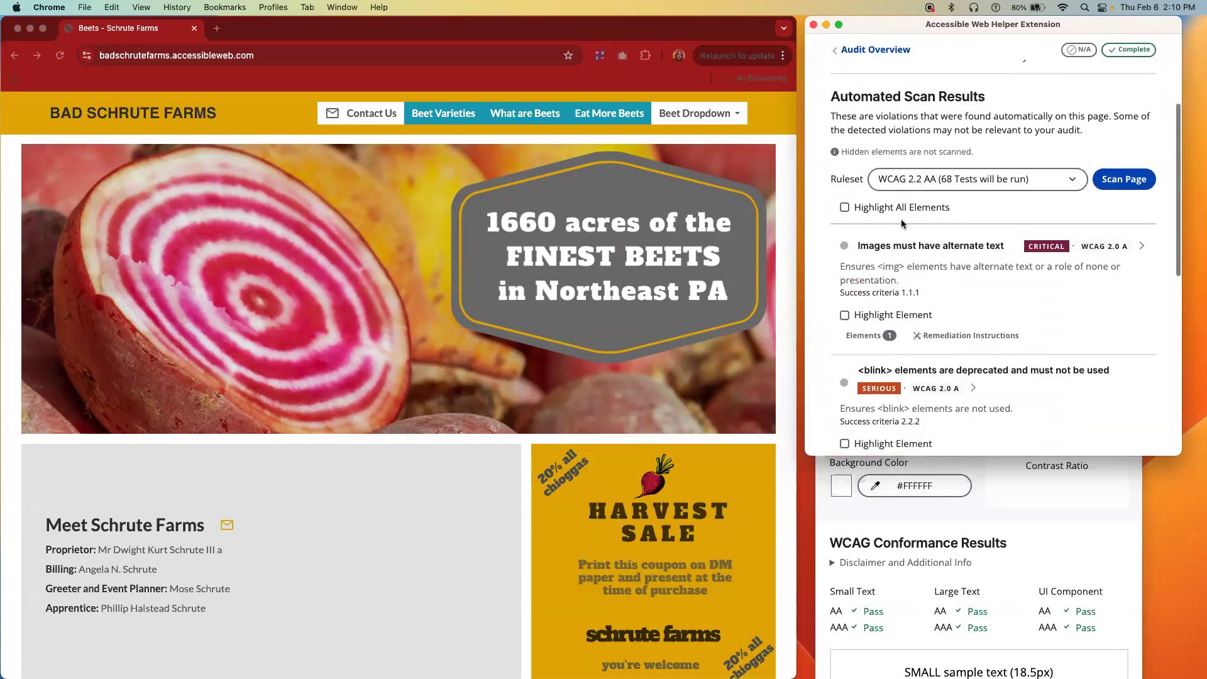
scroll(903, 225, down, 3)
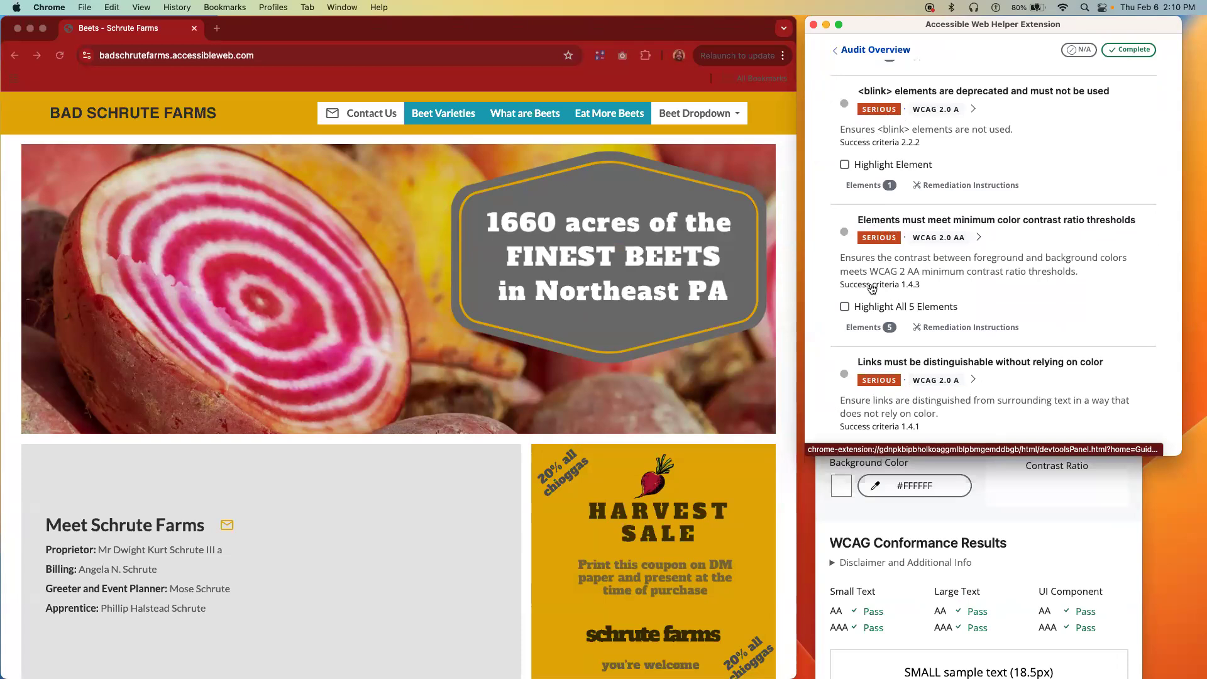
click(841, 308)
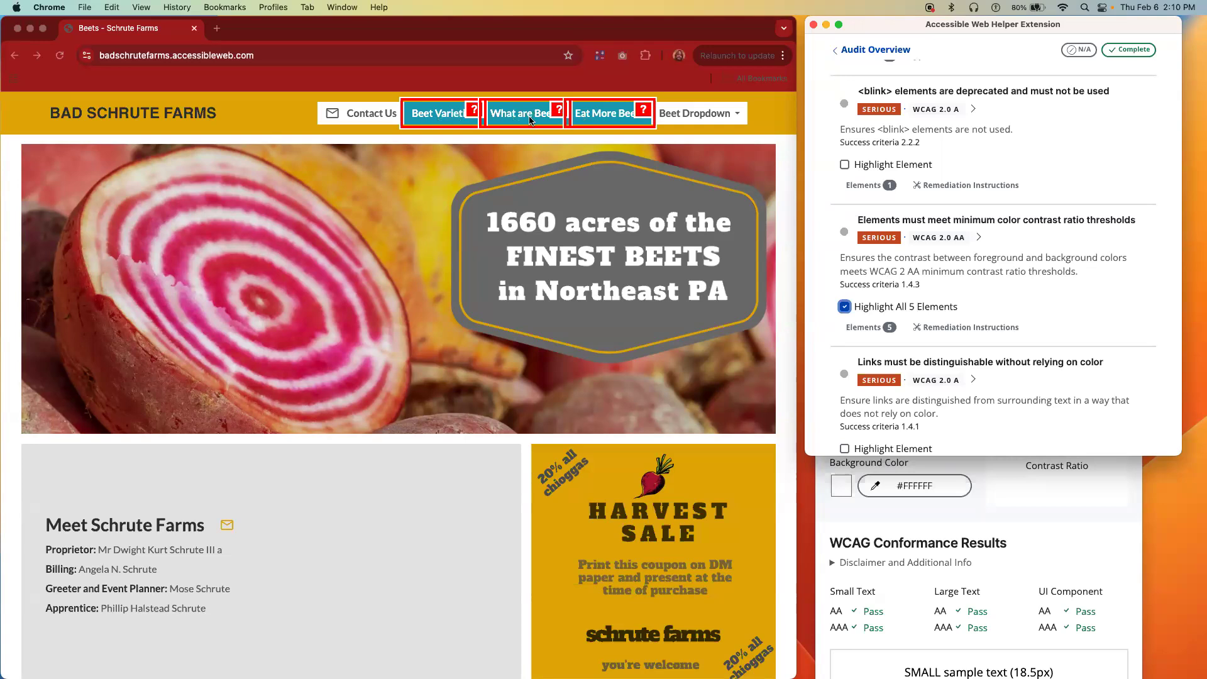
click(845, 307)
Return to the audit overview and open the Text Contrast check in the Contrast section.
click(875, 49)
scroll(893, 291, down, 5)
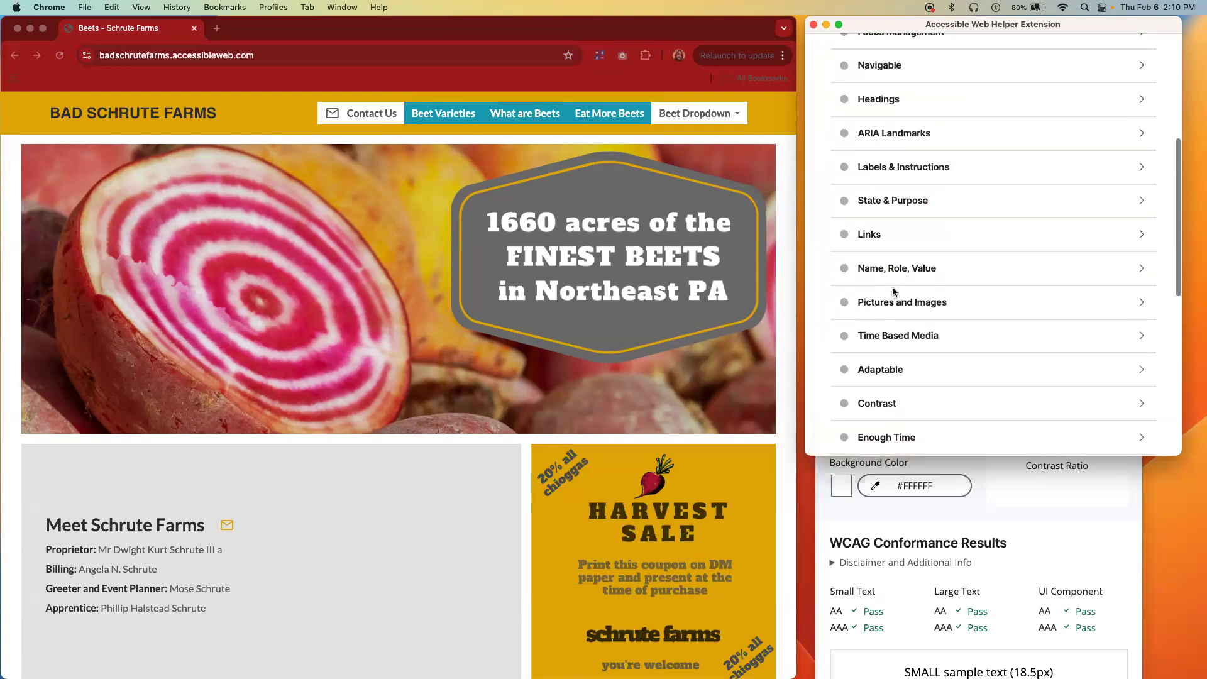
click(896, 370)
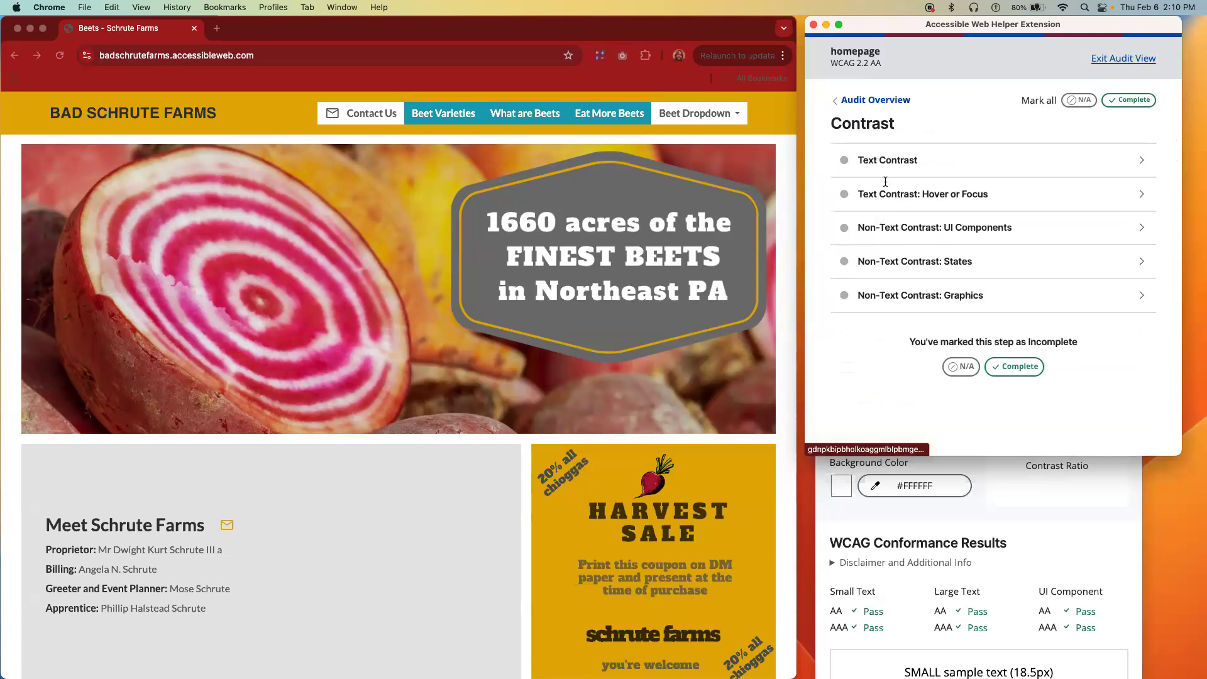
click(887, 165)
Sample the teal navigation bar background (#18a2b8) as the foreground color in the Contrast Checker.
click(986, 528)
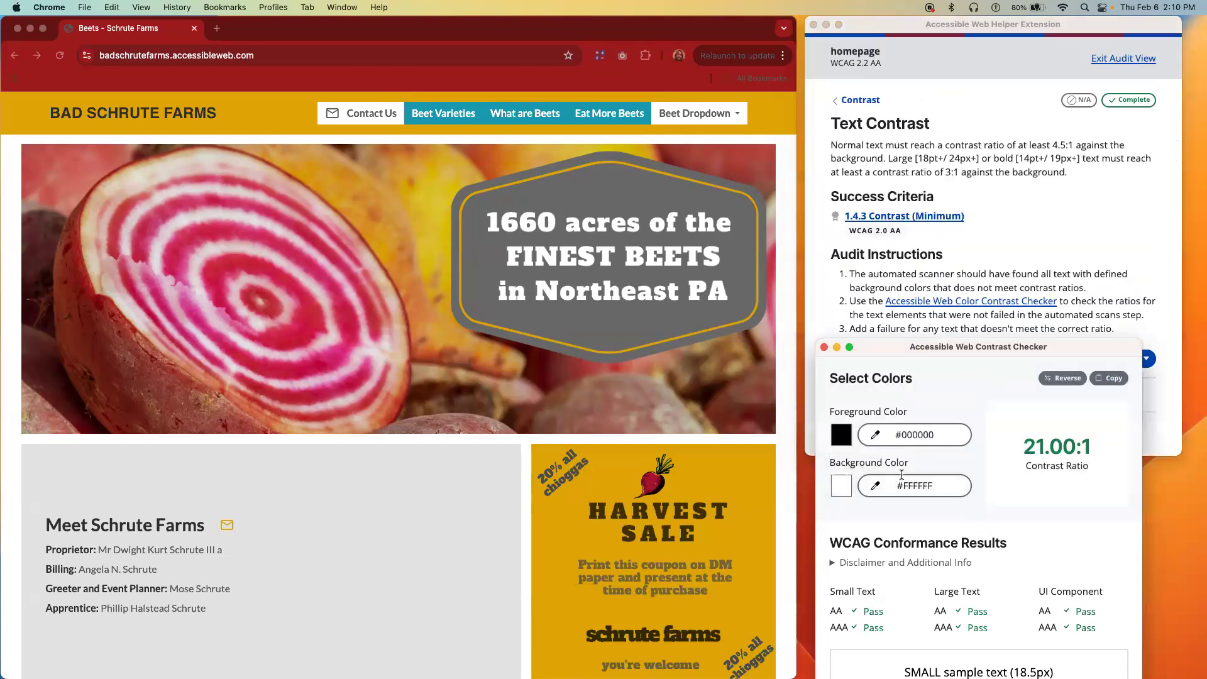
click(880, 442)
click(844, 551)
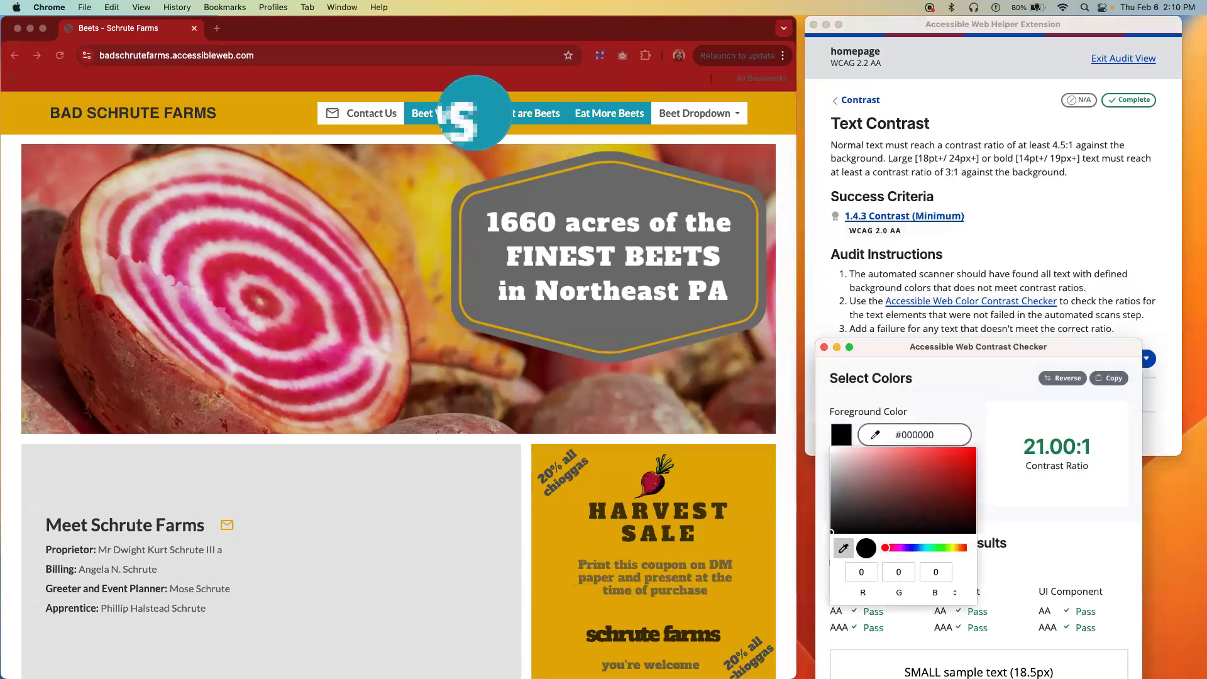
click(474, 112)
click(908, 423)
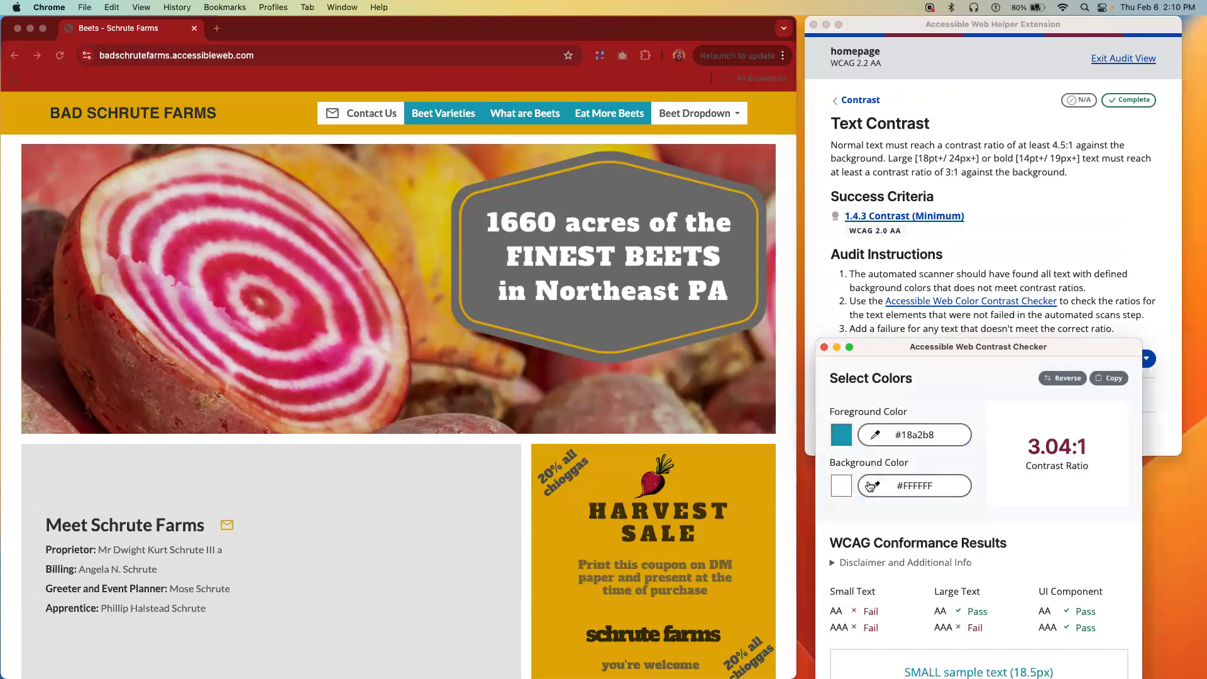
Sample the white navigation text (#FFFFFF) as the background color and reverse the foreground and background colors.
click(842, 486)
click(844, 598)
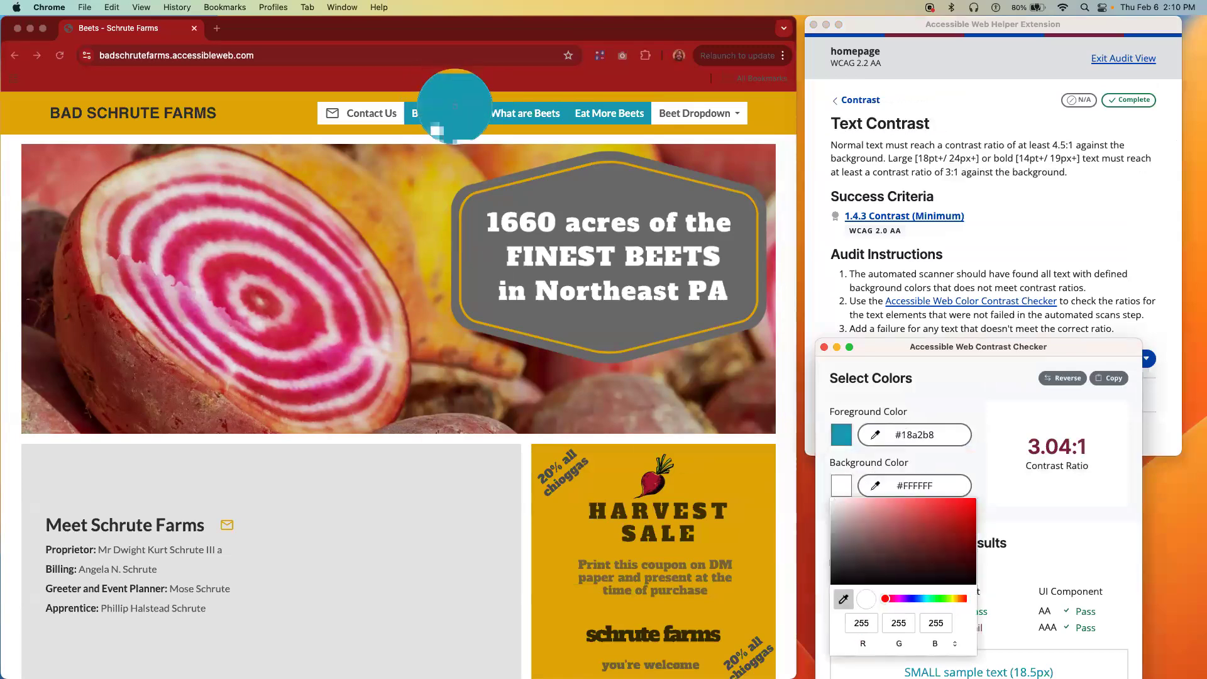
click(454, 113)
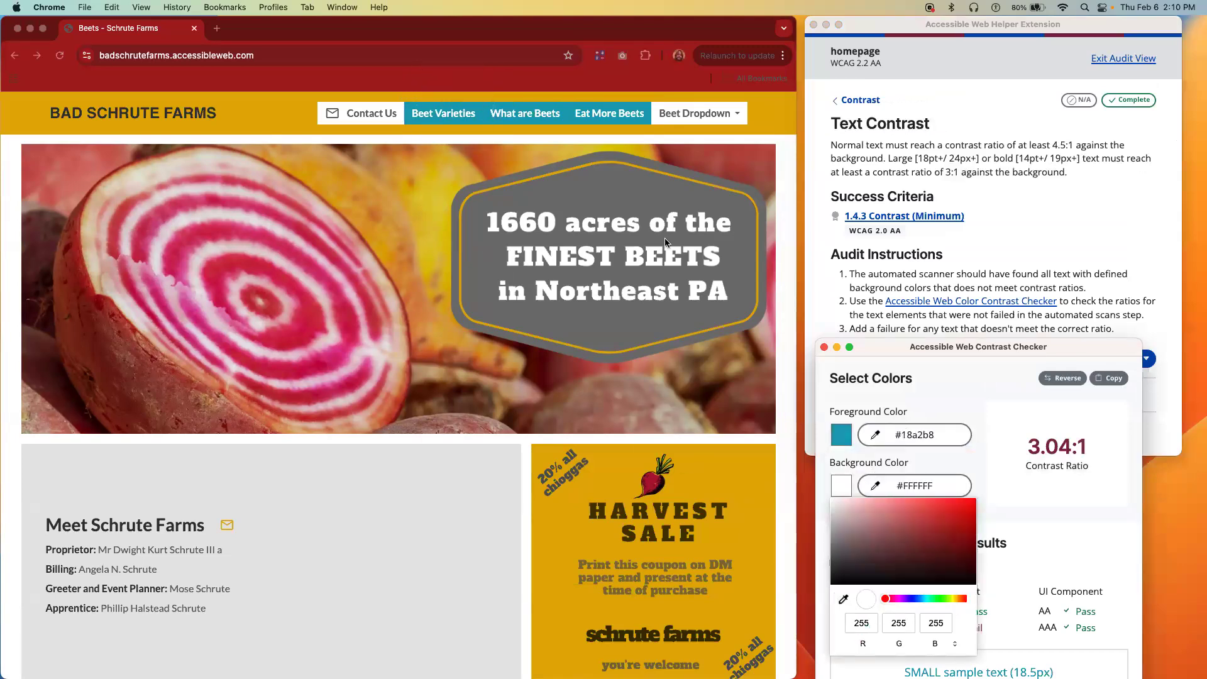
click(992, 409)
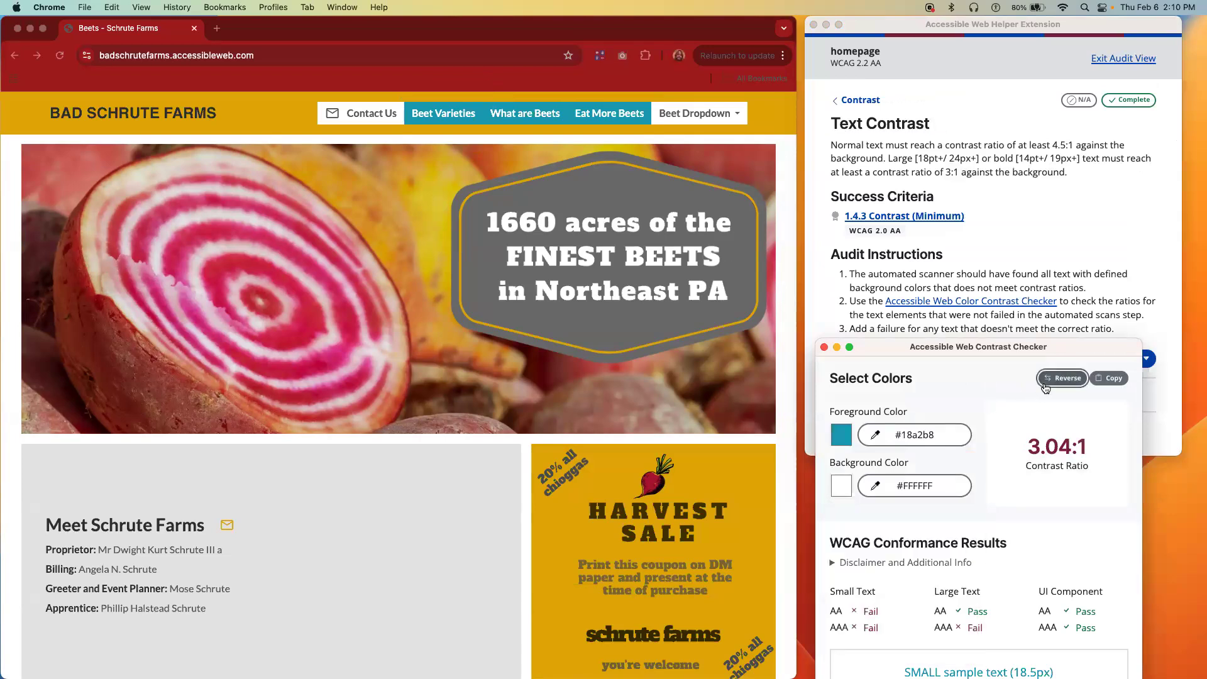
click(1046, 379)
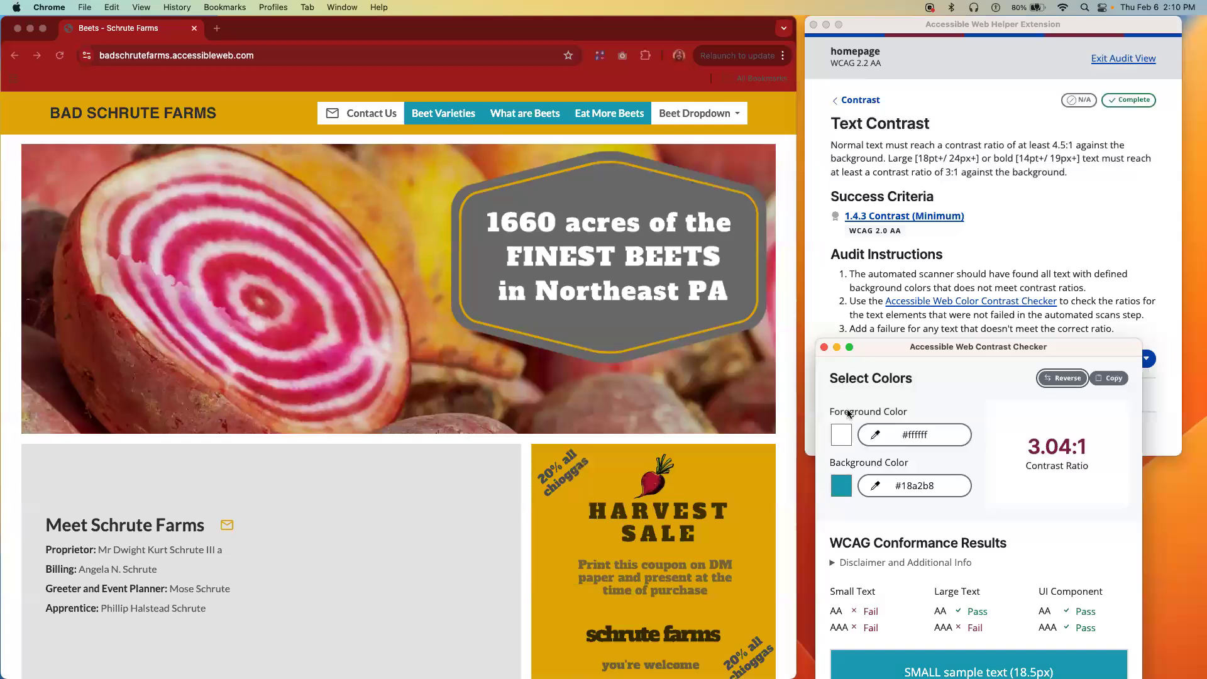
Reposition the Contrast Checker window and examine the contrast ratio and the small text AA and AAA results.
drag(930, 275, 925, 268)
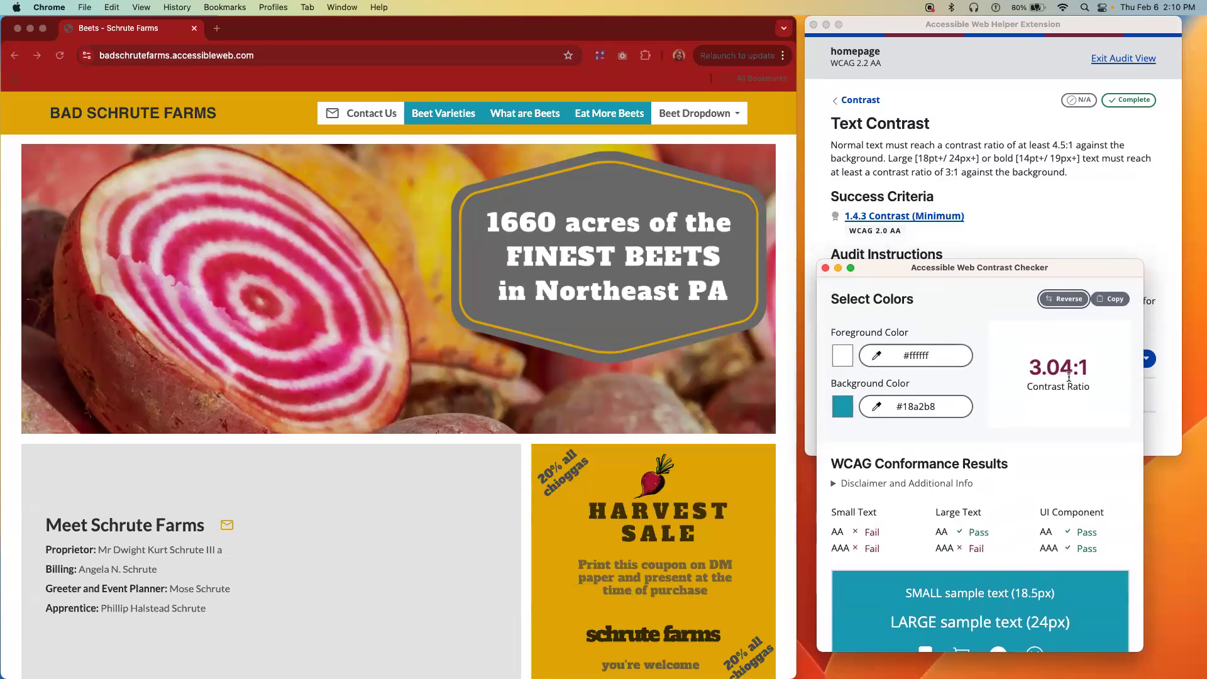
drag(1032, 368, 1085, 370)
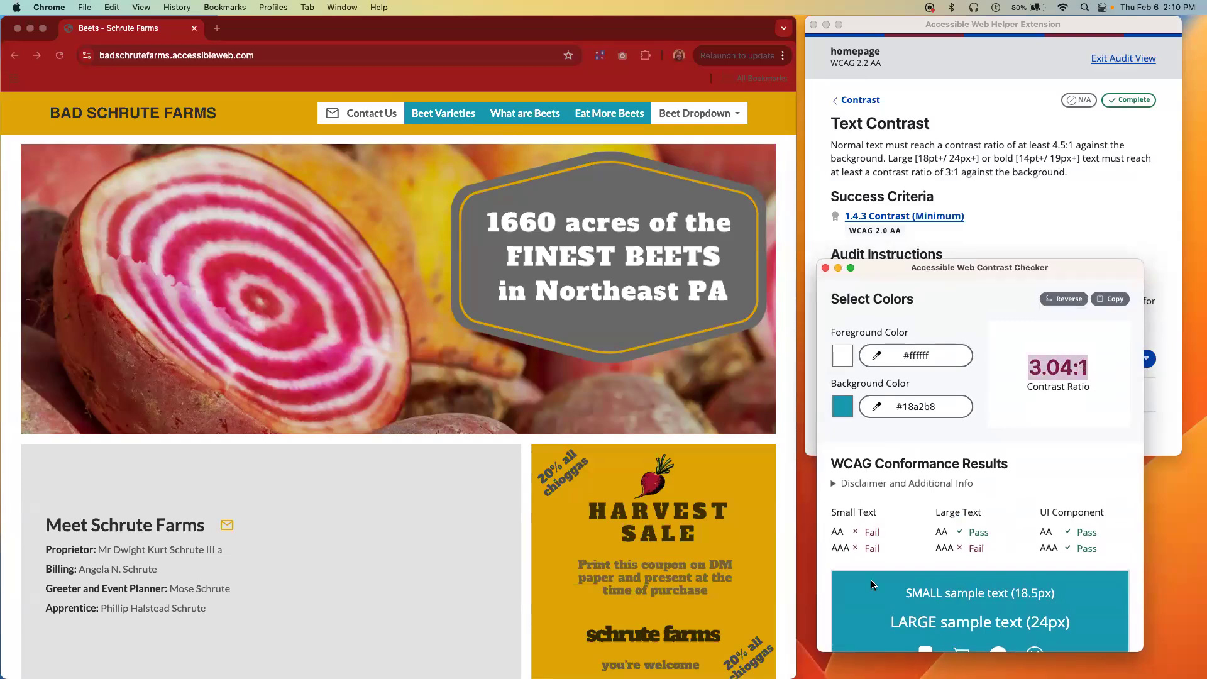
drag(832, 532, 881, 549)
click(989, 463)
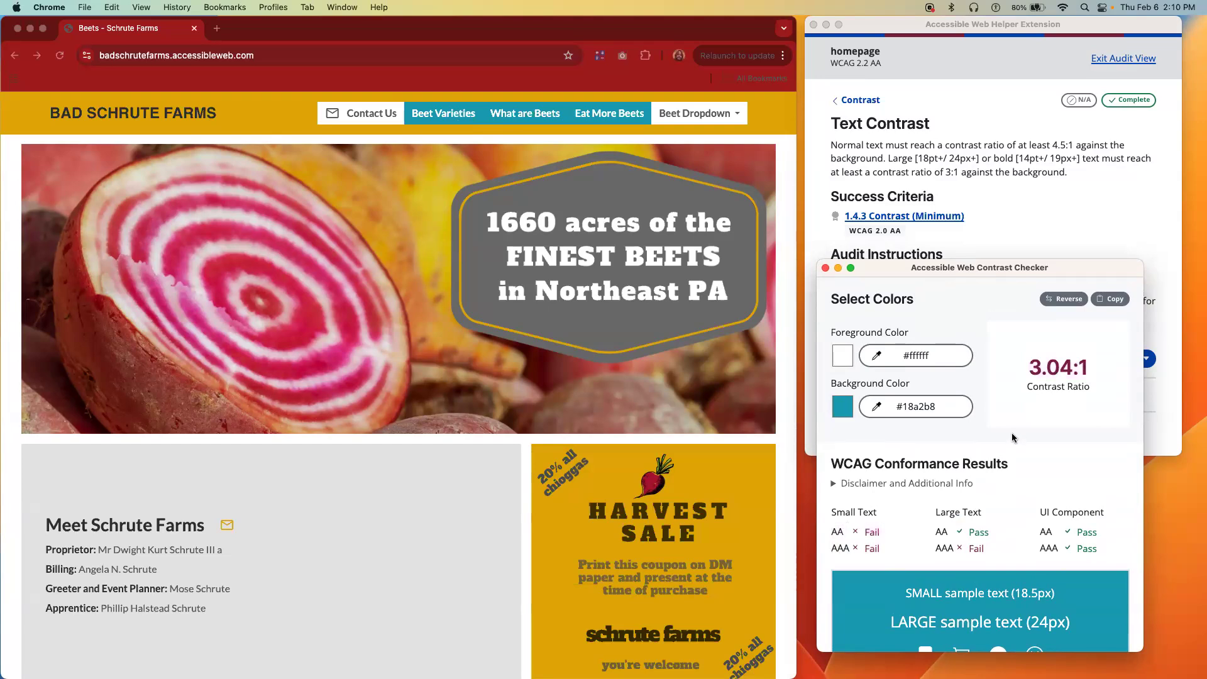
Move the Contrast Checker aside and start a new failure from the Text Contrast template.
drag(924, 284, 921, 424)
click(1108, 364)
click(1108, 366)
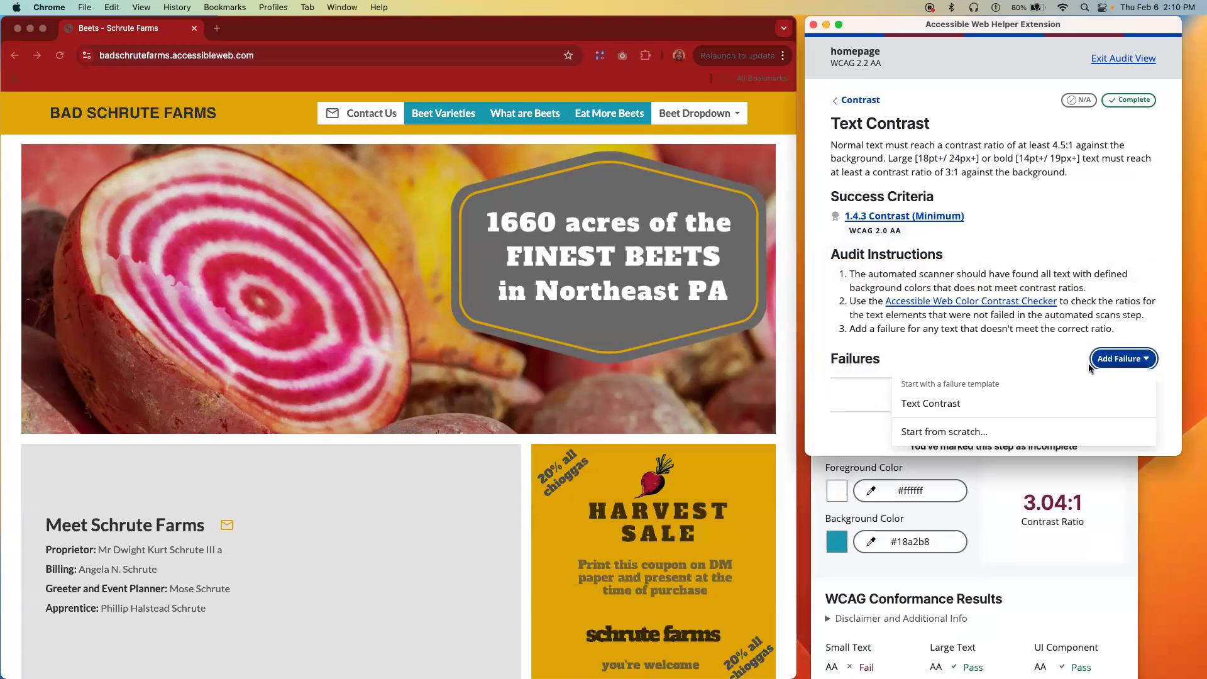
click(858, 406)
click(1027, 332)
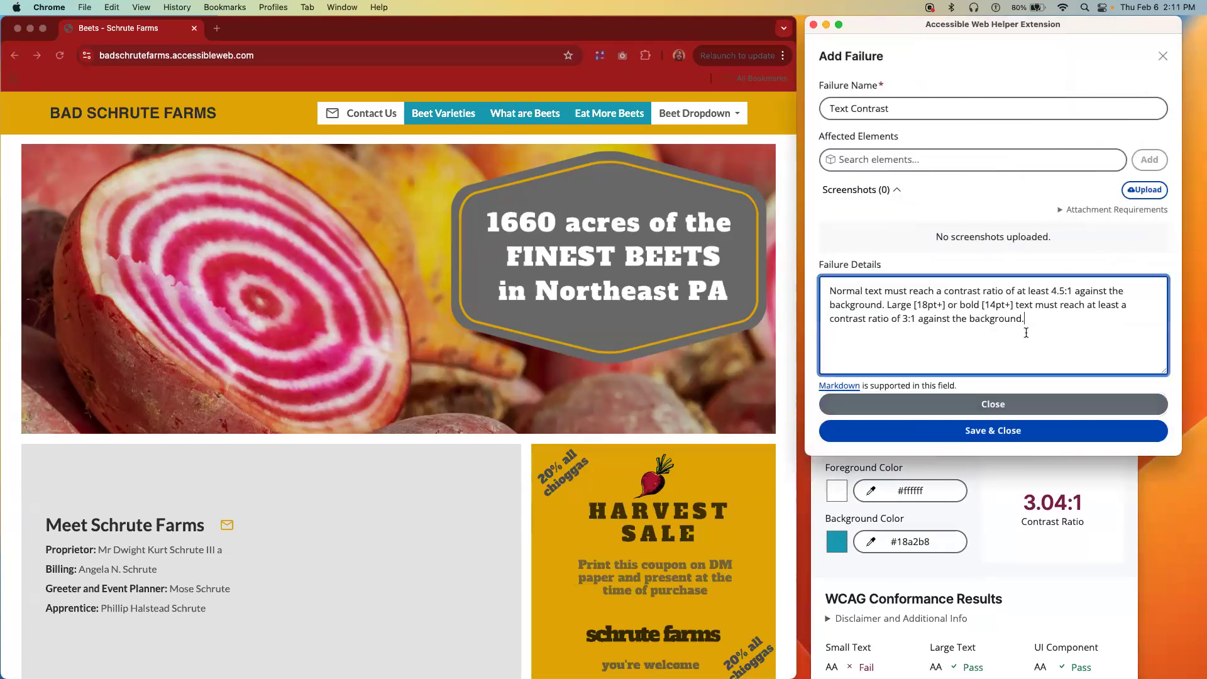
Copy the checker's colors into the Failure Details as "Foreground #ffffff \ Background #18a2b8" and close the form without saving.
click(1044, 524)
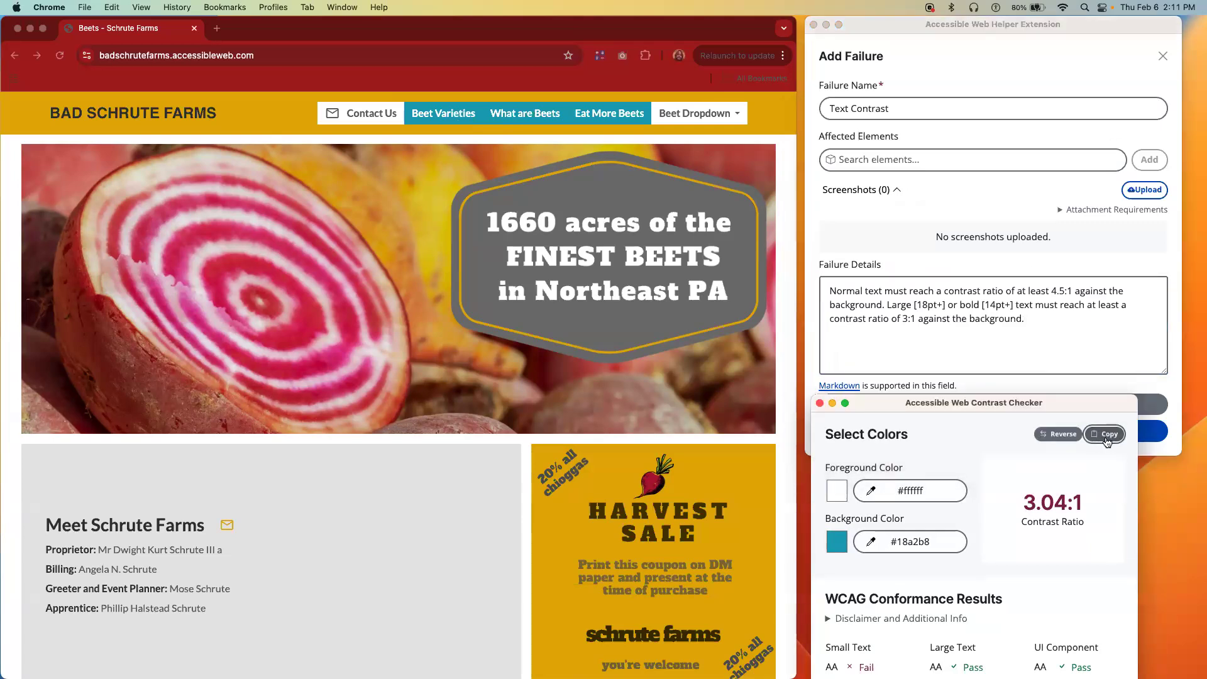
click(1074, 358)
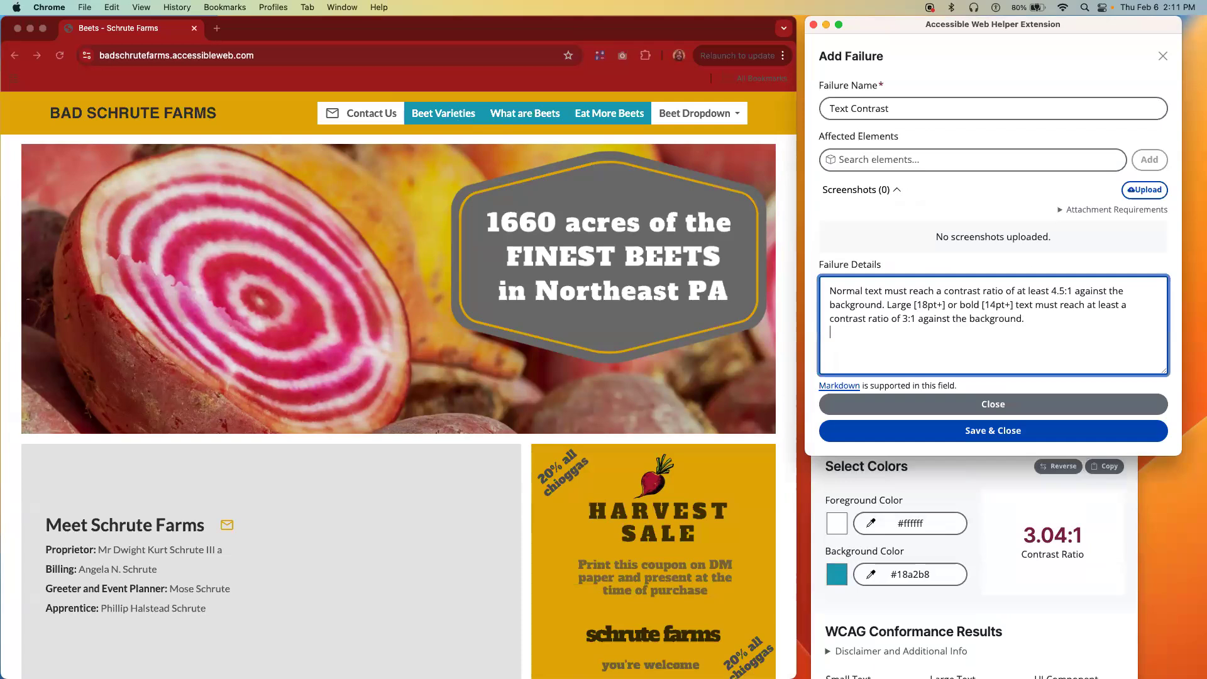
key(Return)
key(Return)
key(cmd+v)
drag(1032, 345, 853, 347)
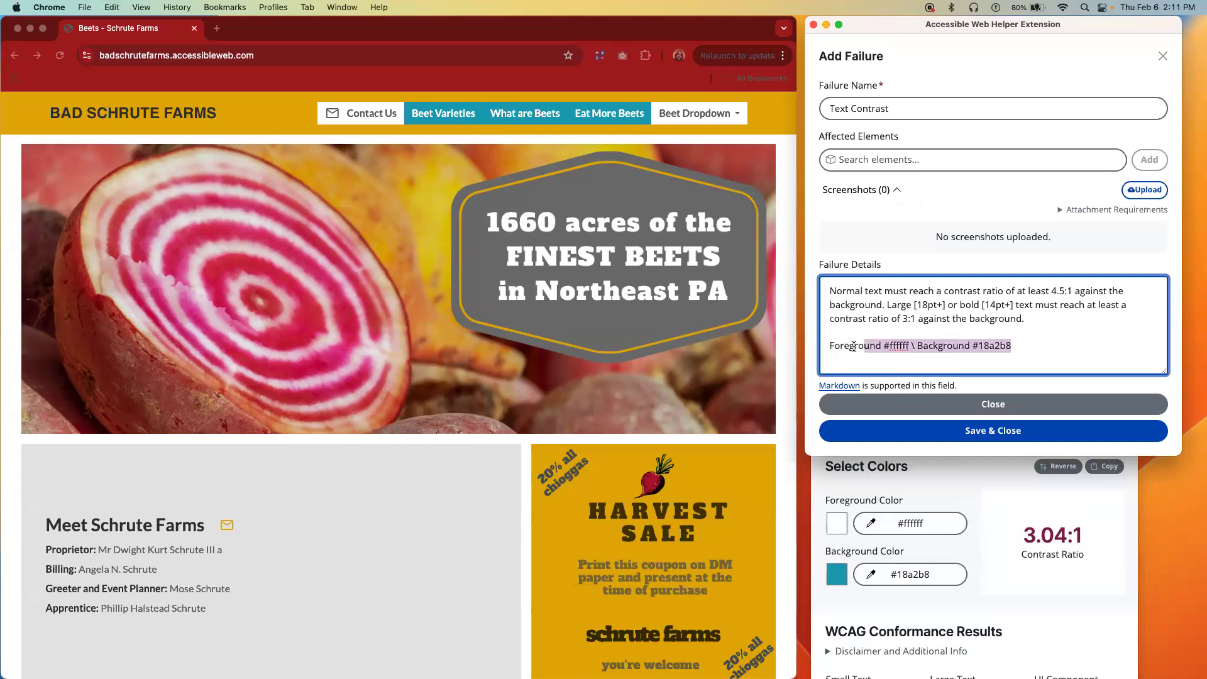
click(864, 355)
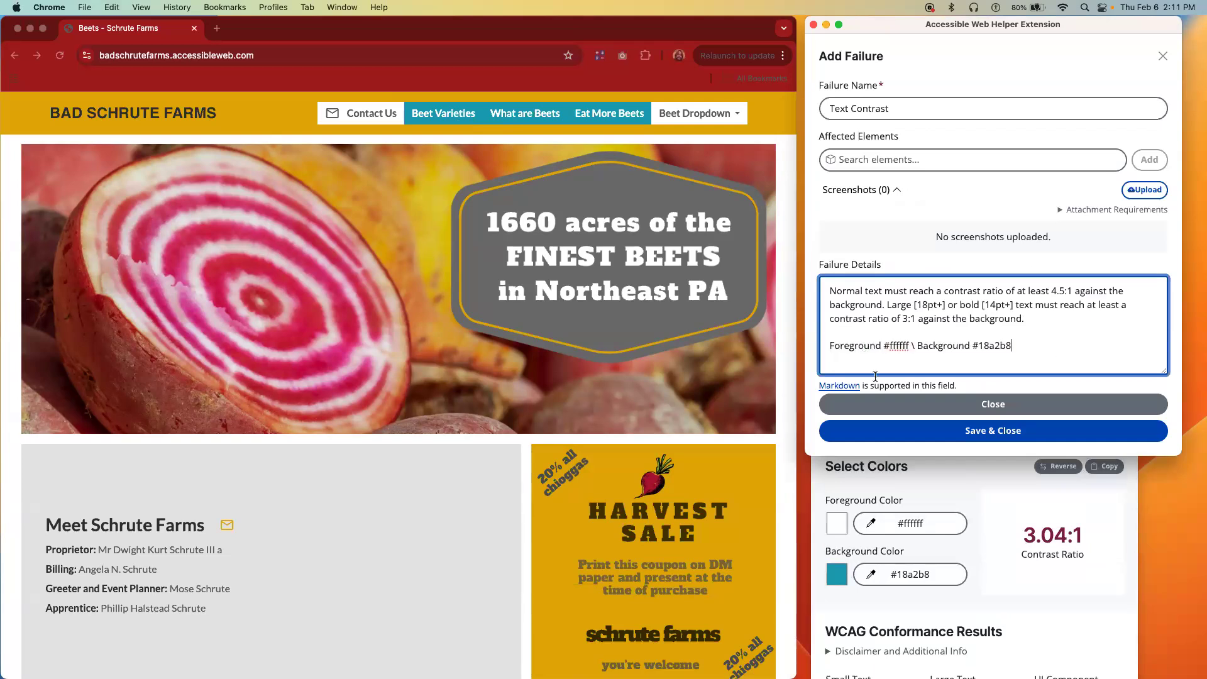
click(875, 404)
key(Return)
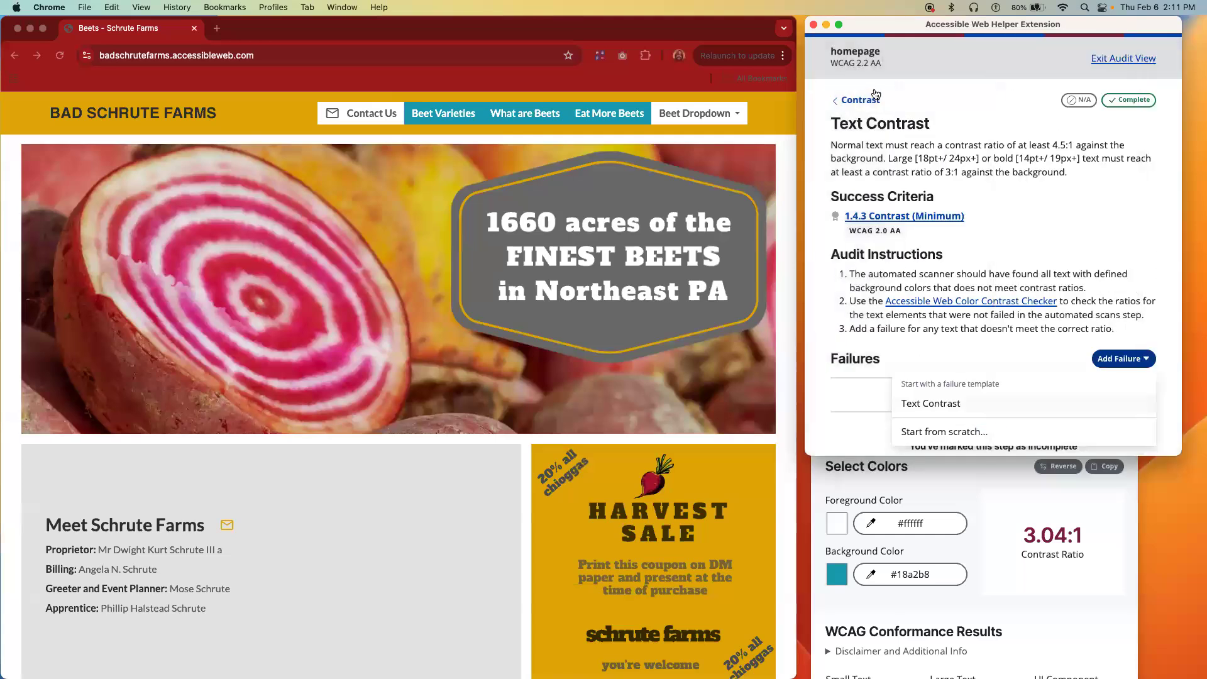
Open the "Text Contrast: Hover or Focus" check and switch to the Bad Schrute Farms page.
click(875, 95)
click(882, 196)
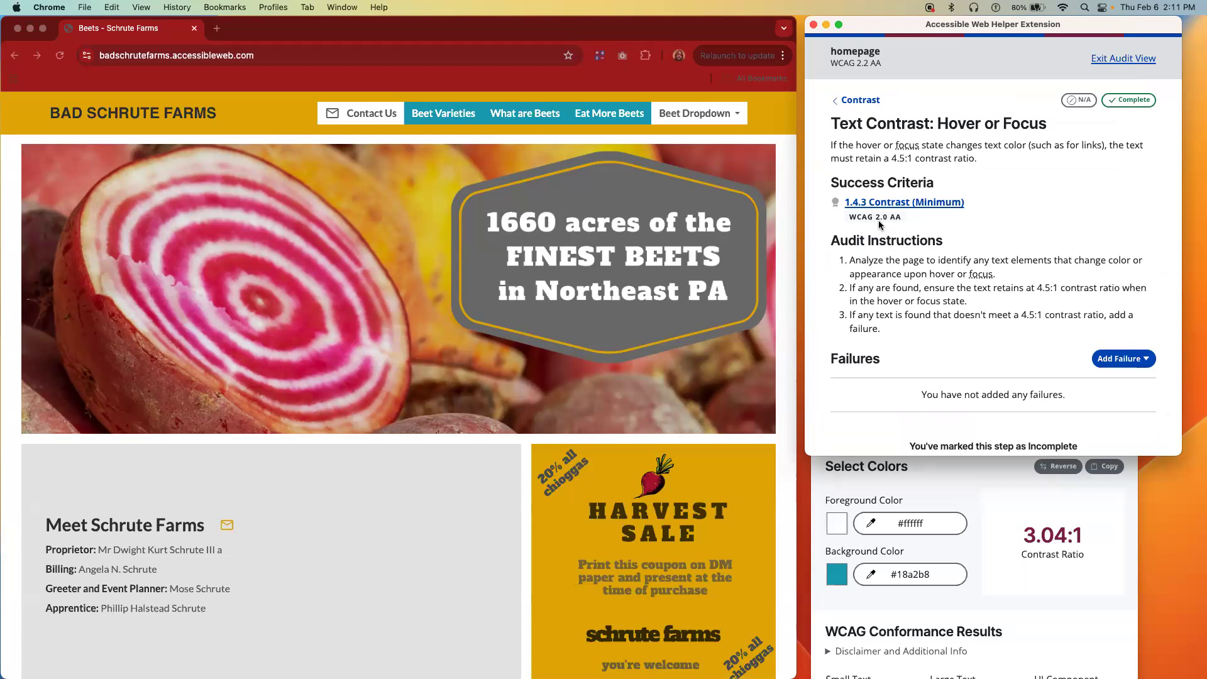
click(415, 156)
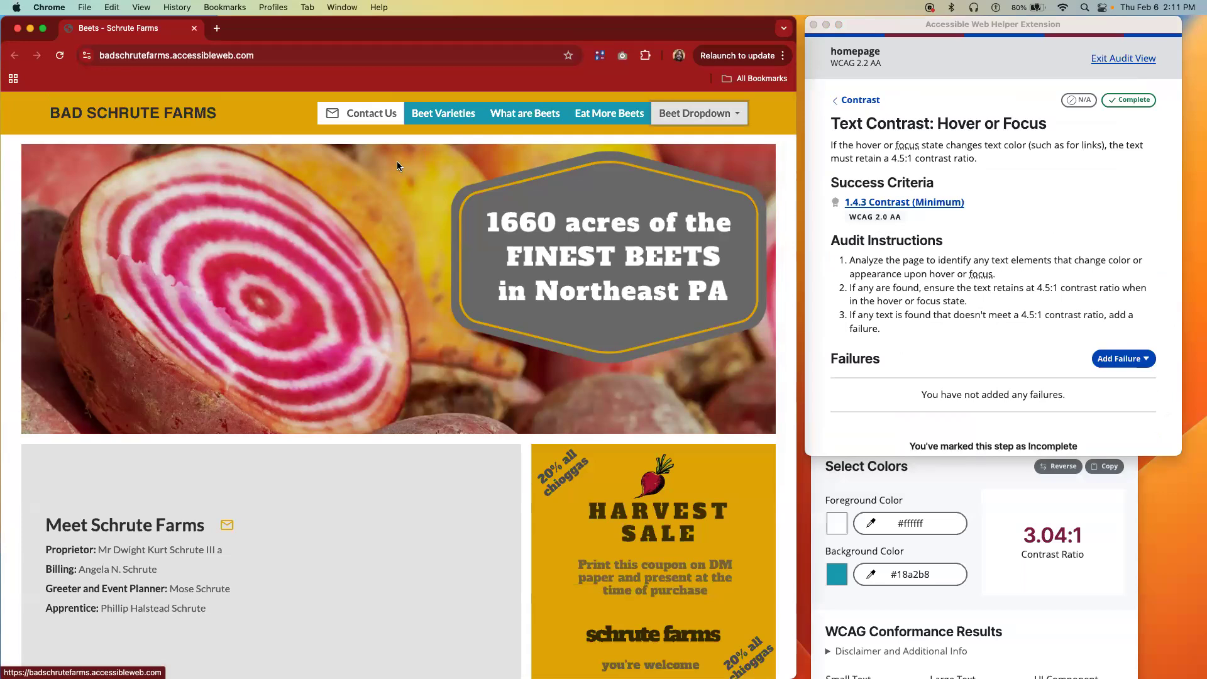
Move keyboard focus back and forth through the header links and examine their focused text colors.
key(Tab)
key(Tab)
key(Tab)
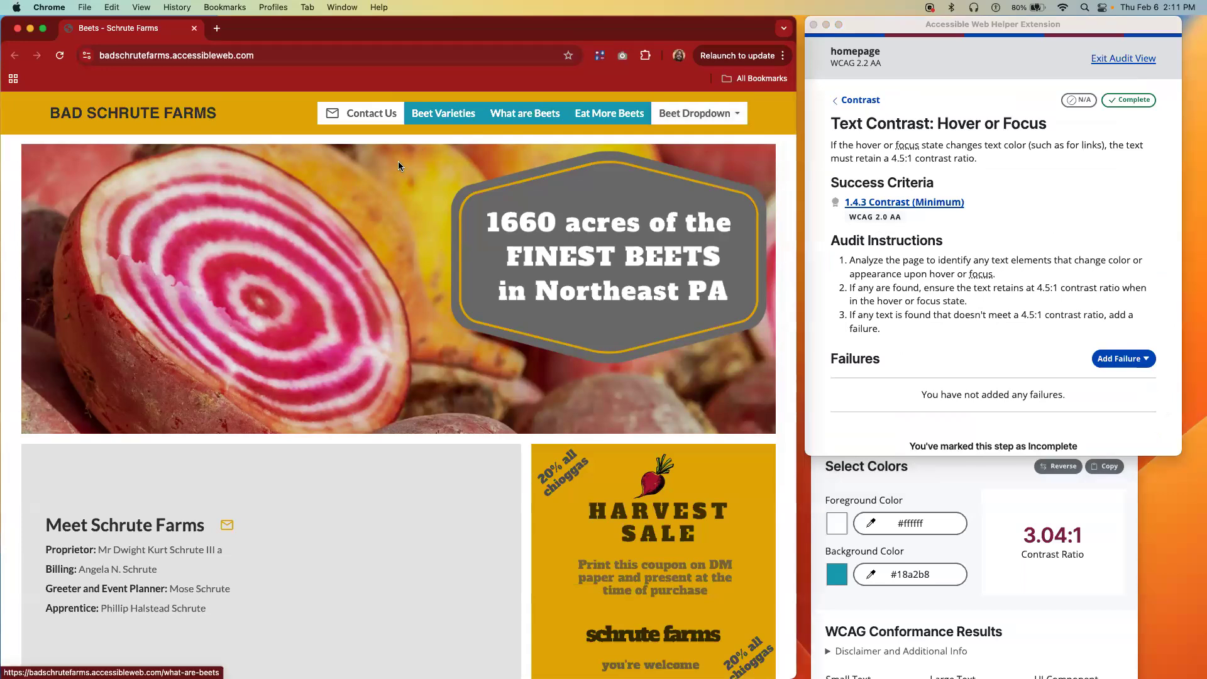
key(shift+Tab)
key(shift+Tab)
key(shift+Tab)
key(shift+Tab)
key(shift+Tab)
key(shift+Tab)
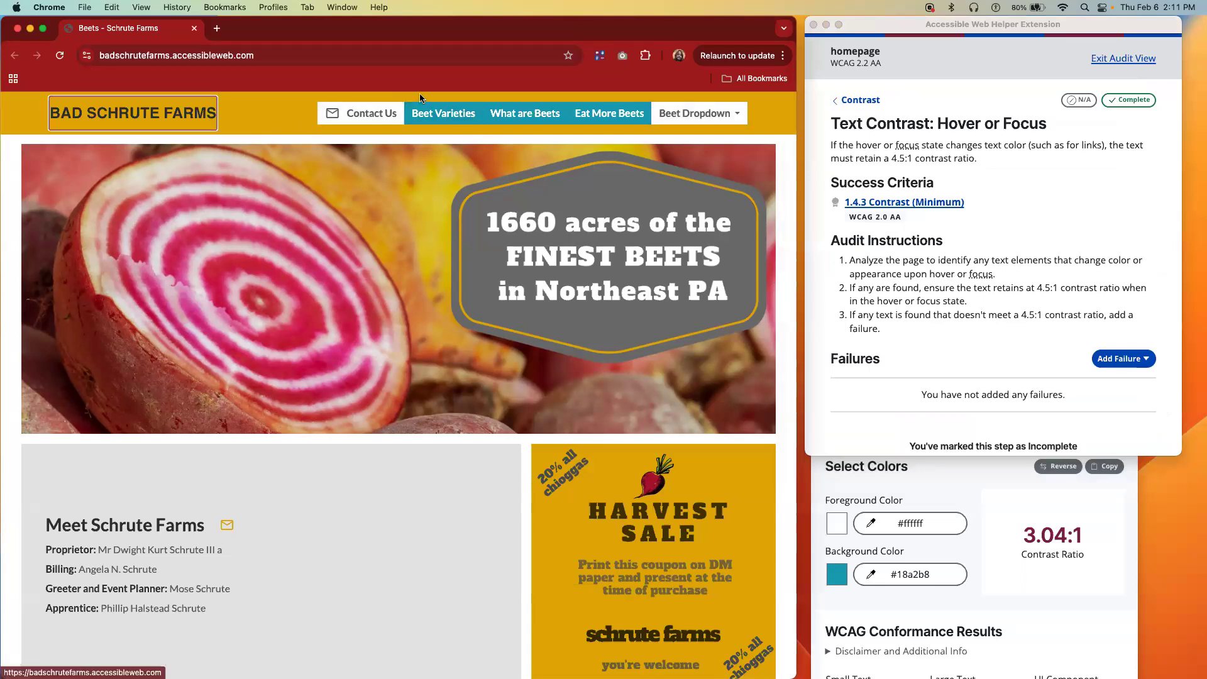
key(shift+Tab)
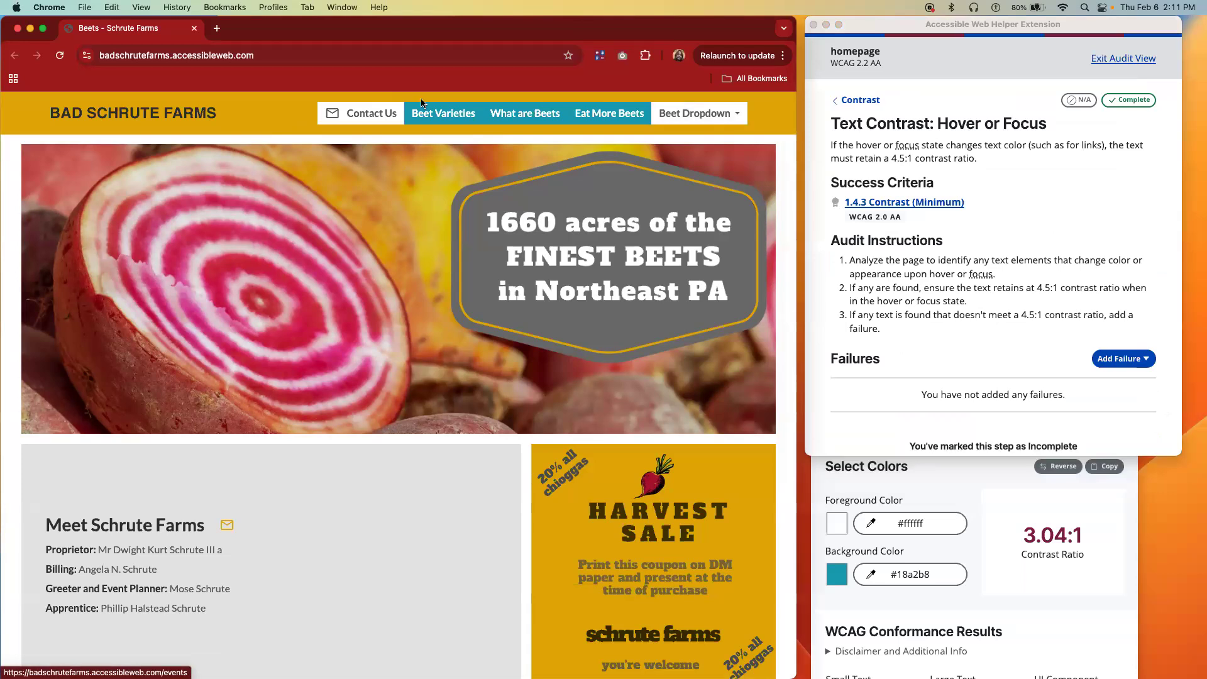
Move keyboard focus onward through the homepage links, including the beet recipes link, and examine their focus states.
key(Tab)
key(Tab)
key(Tab)
key(Tab)
key(Tab)
key(Tab)
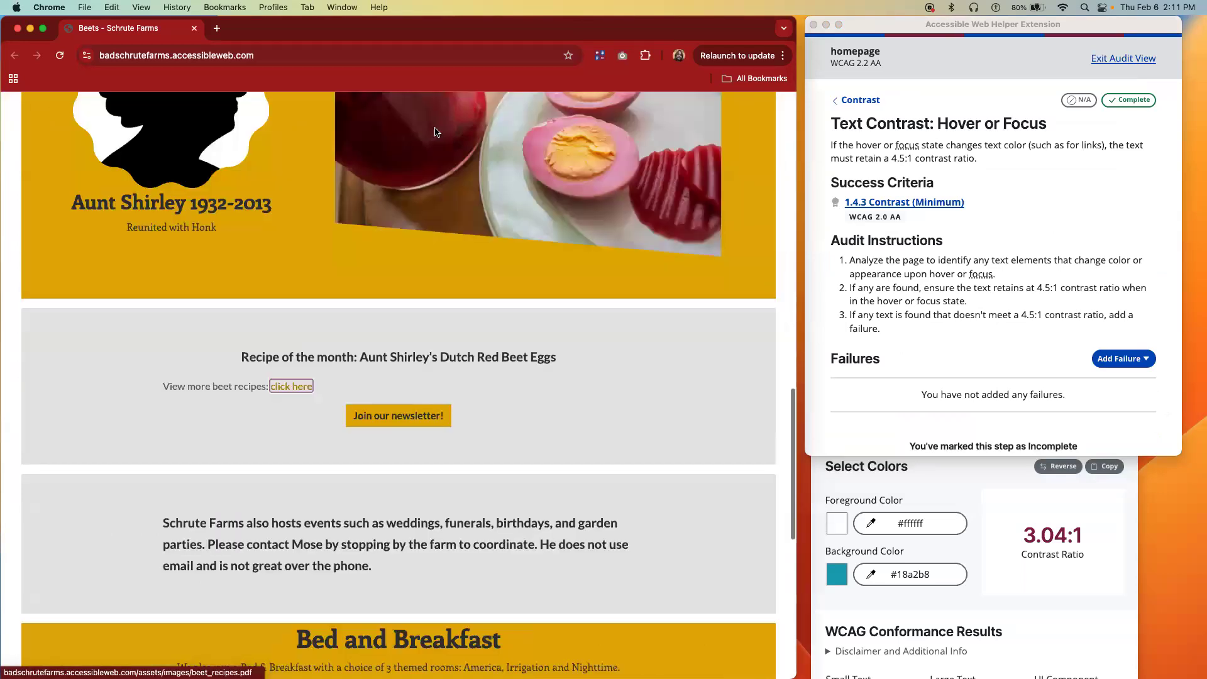
key(Tab)
key(Tab)
key(Tab)
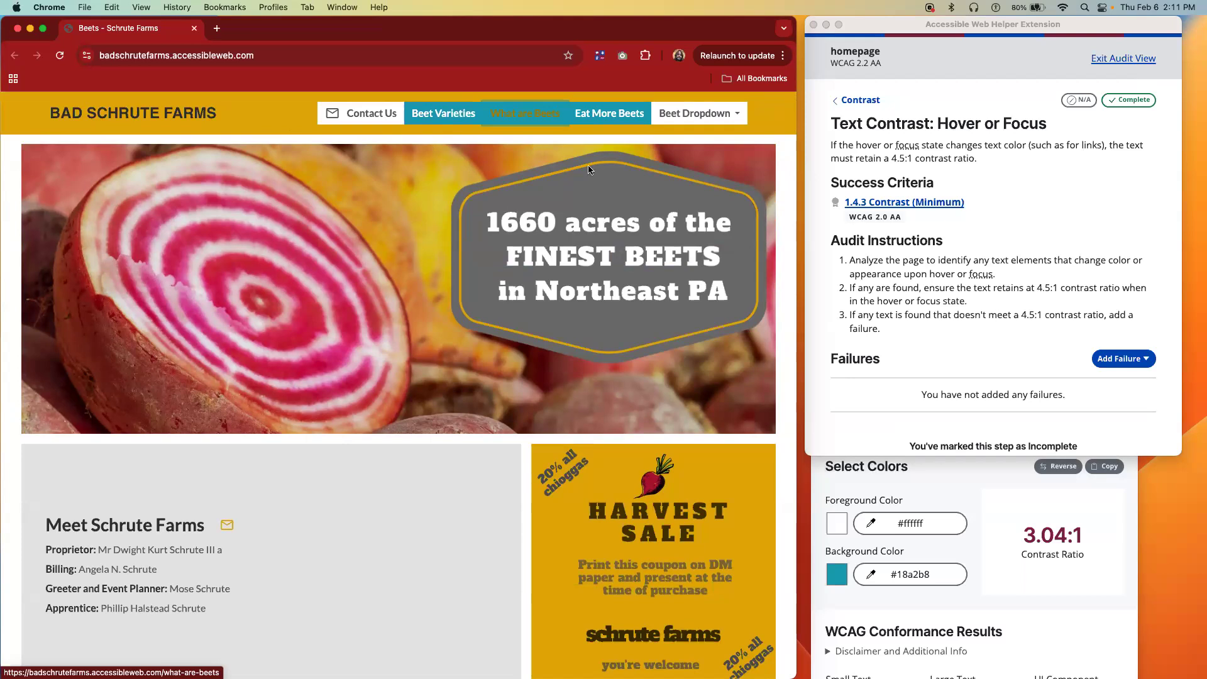
click(1105, 466)
click(838, 524)
click(839, 455)
key(Escape)
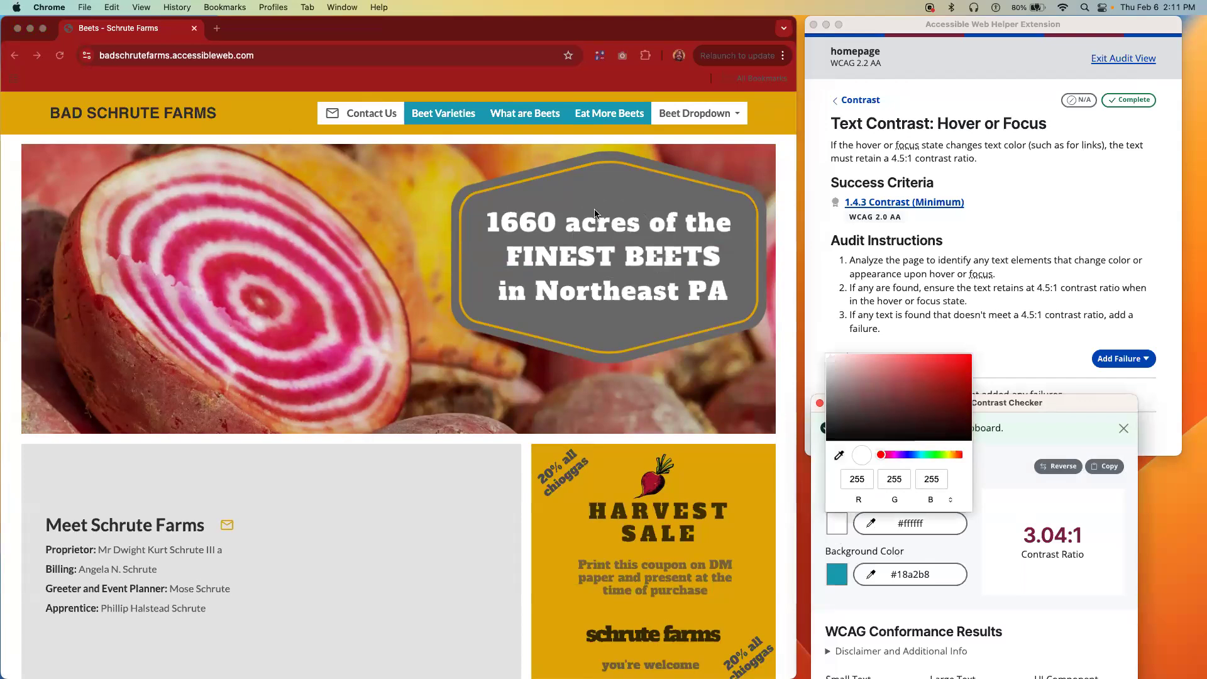
Capture a screenshot of the "What are Beets" link in its hover state and enlarge it in Preview.
click(515, 146)
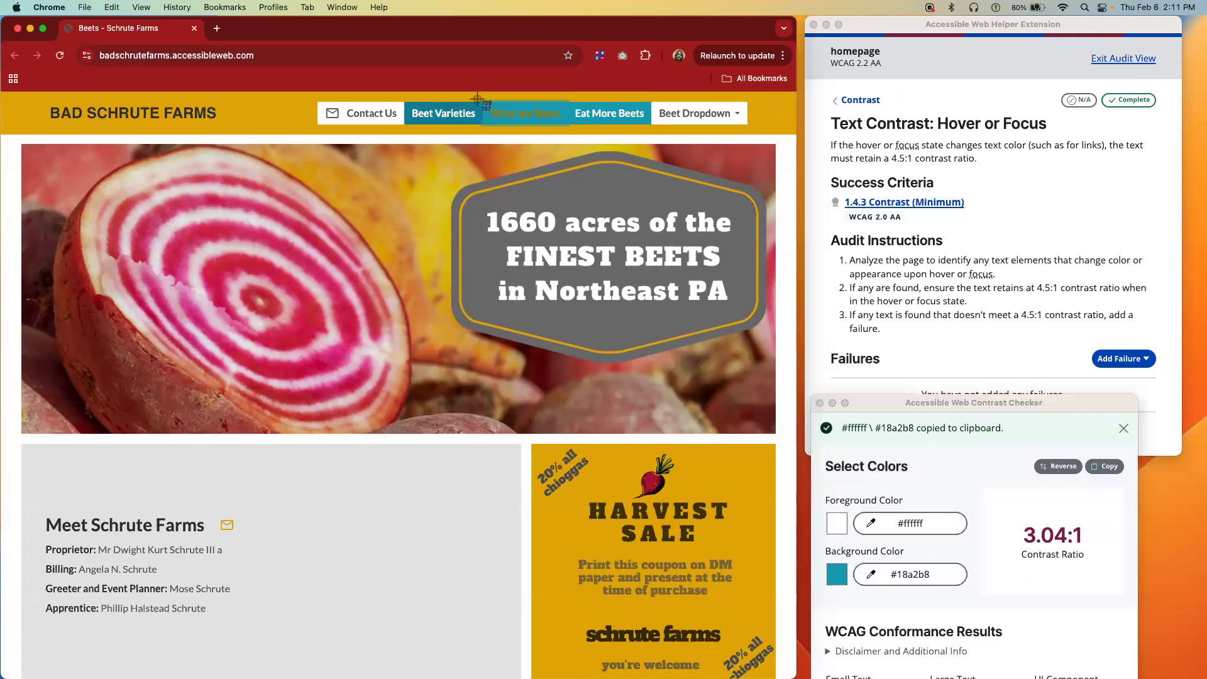
drag(476, 92, 580, 142)
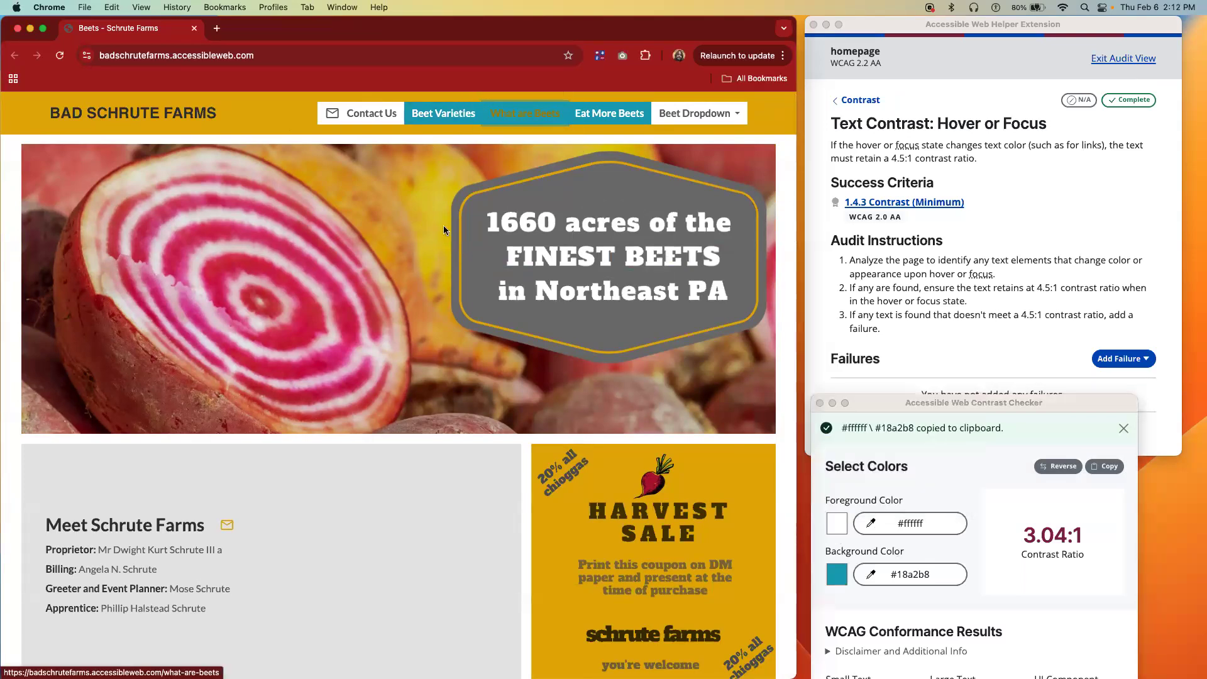
key(super+Tab)
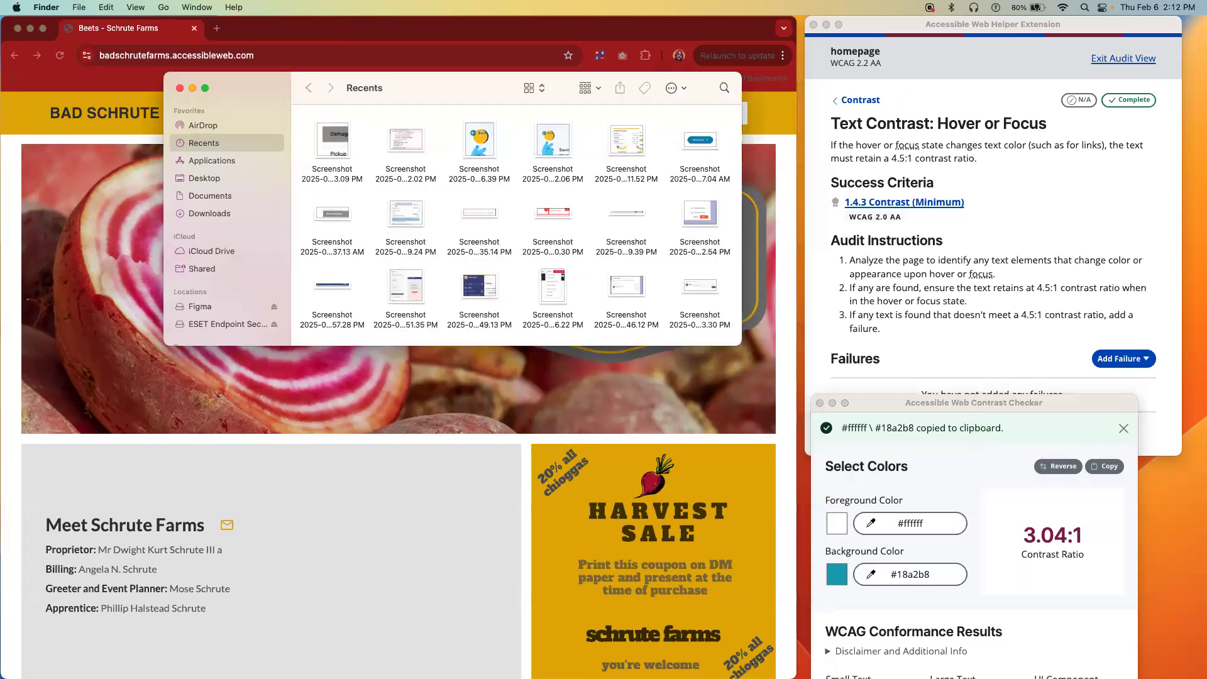
key(super+m)
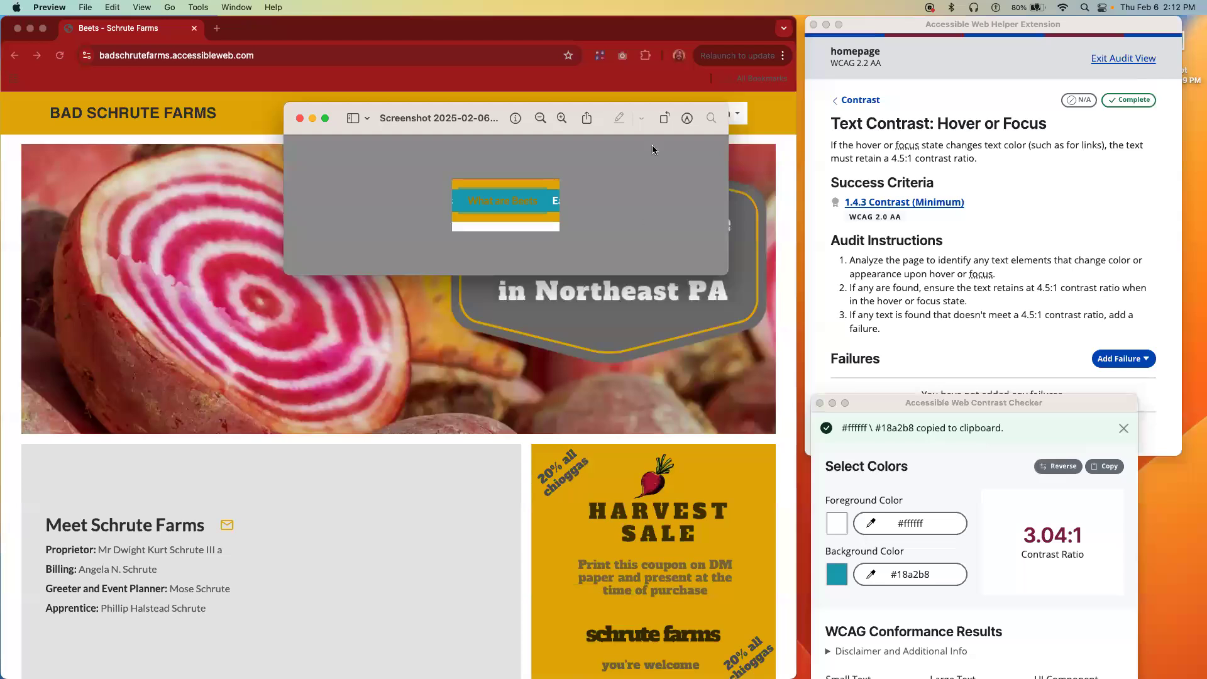
click(562, 118)
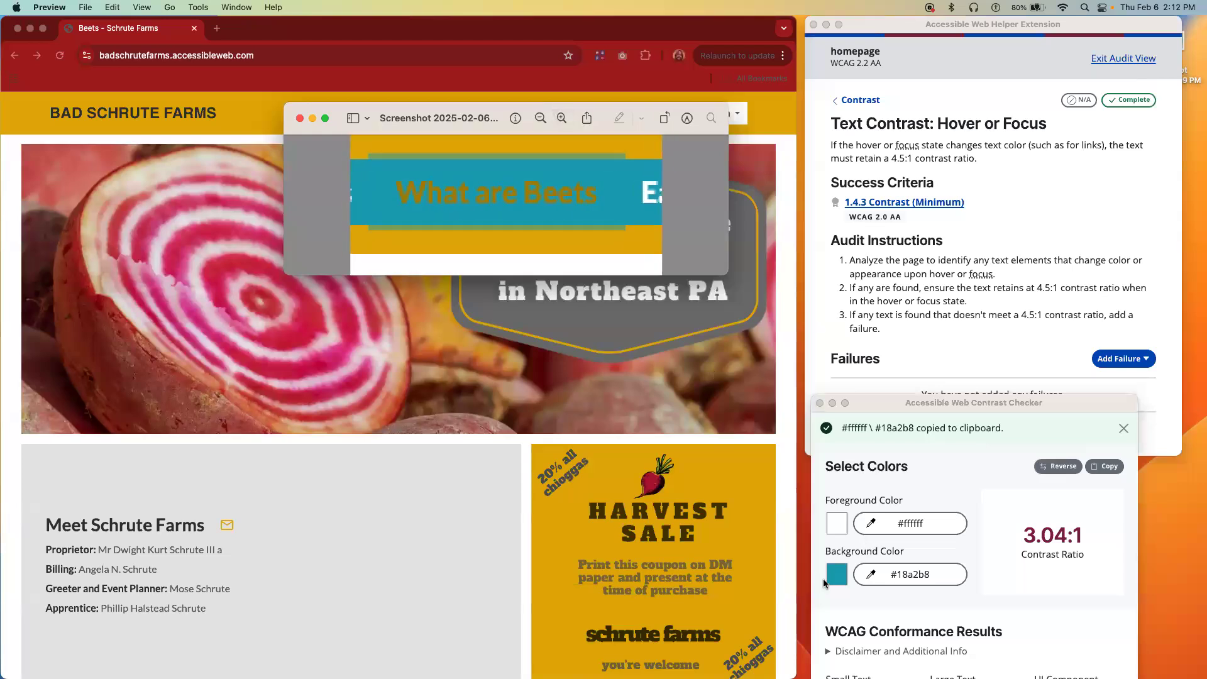
Sample the hovered "What are Beets" text from the screenshot as foreground #ae8603 and examine the contrast ratio.
click(869, 525)
click(838, 455)
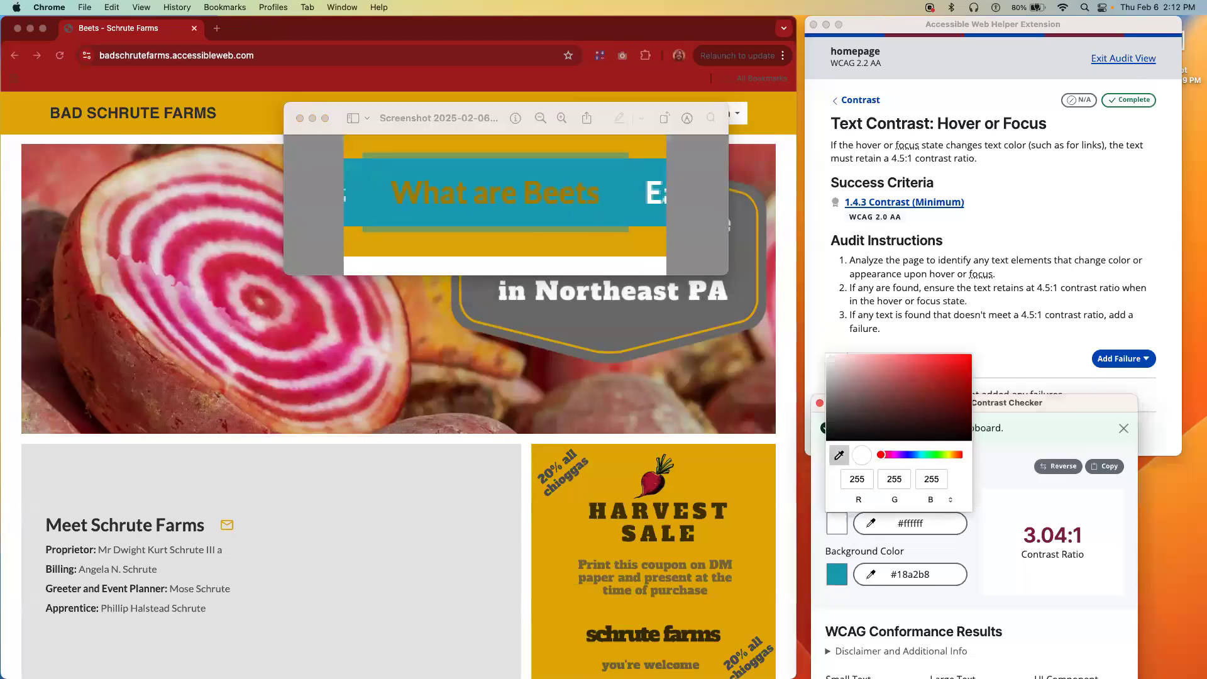
click(522, 195)
drag(1039, 536, 1069, 541)
click(1066, 542)
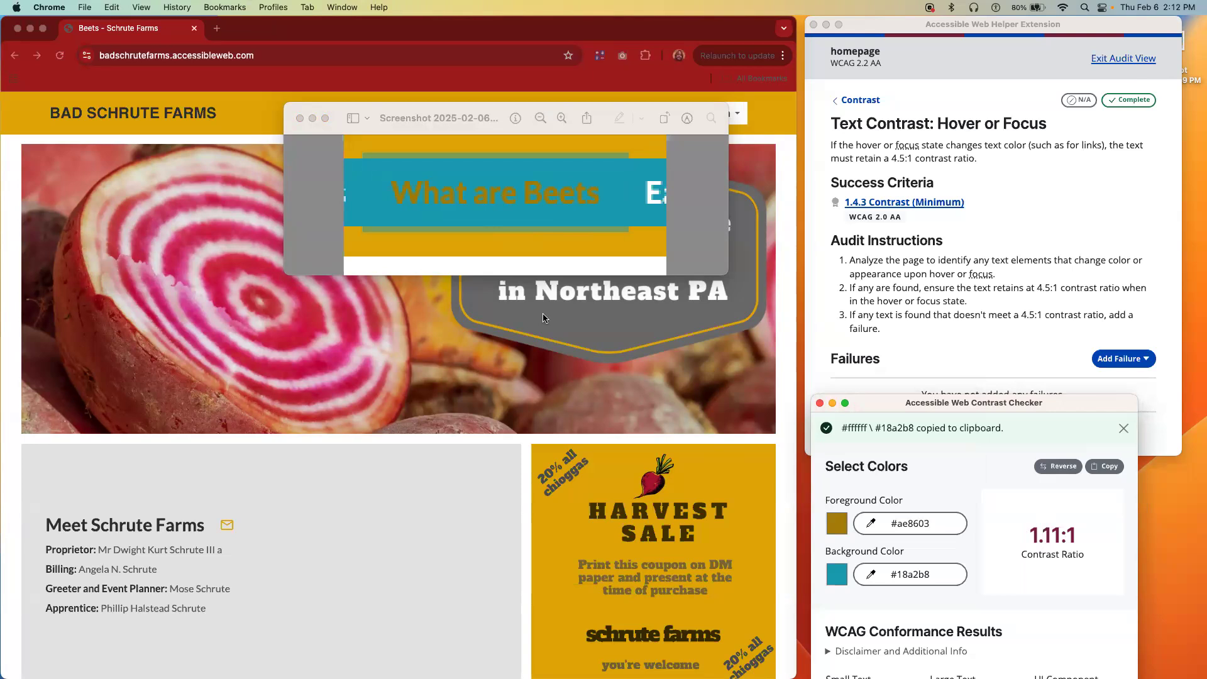
Return to the guided audit's Contrast checks and open "Non-Text Contrast: UI Components".
click(592, 323)
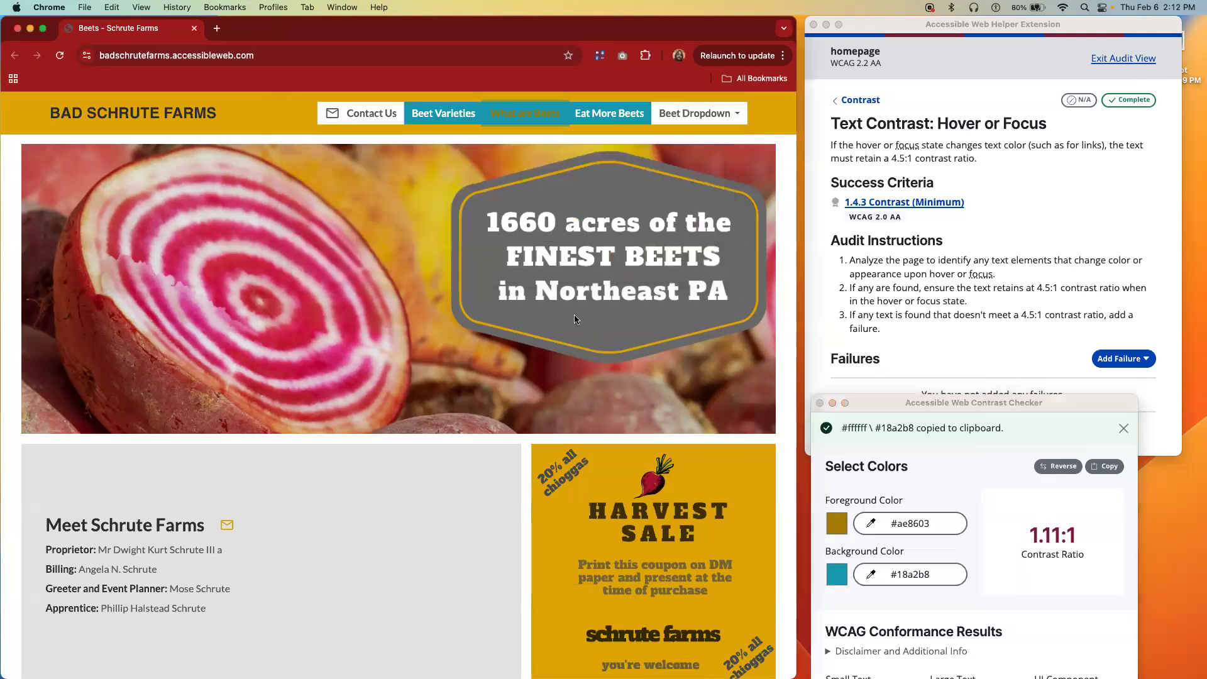
click(496, 124)
click(933, 176)
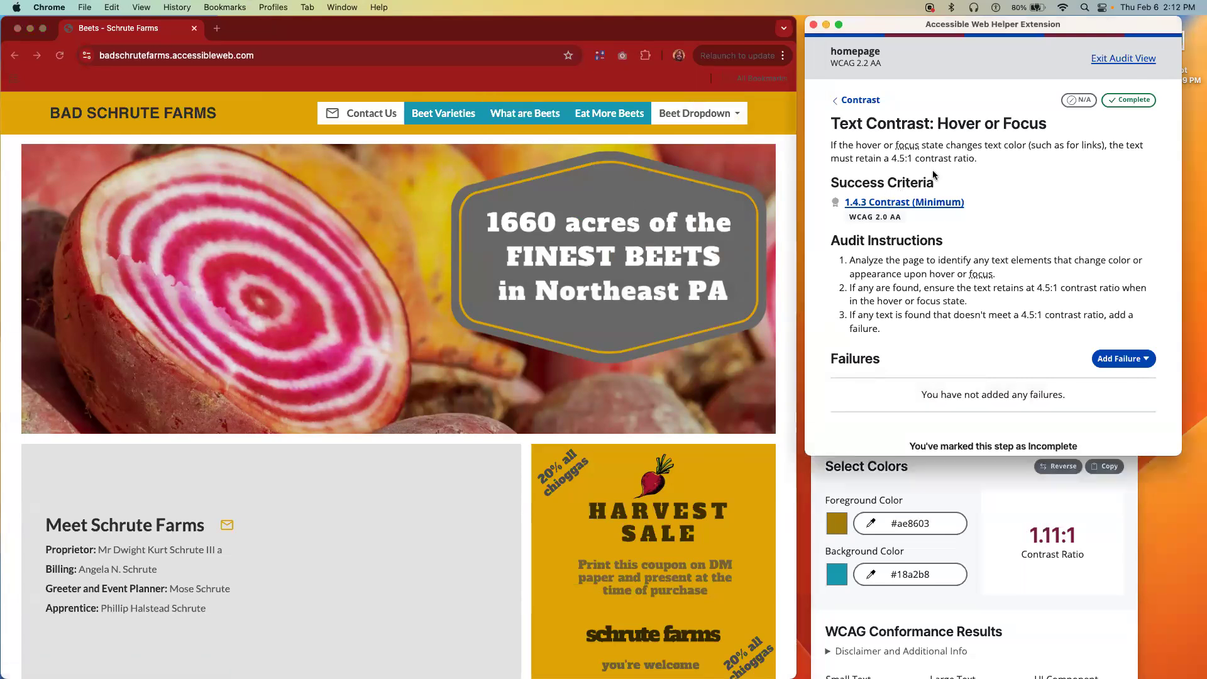
click(862, 101)
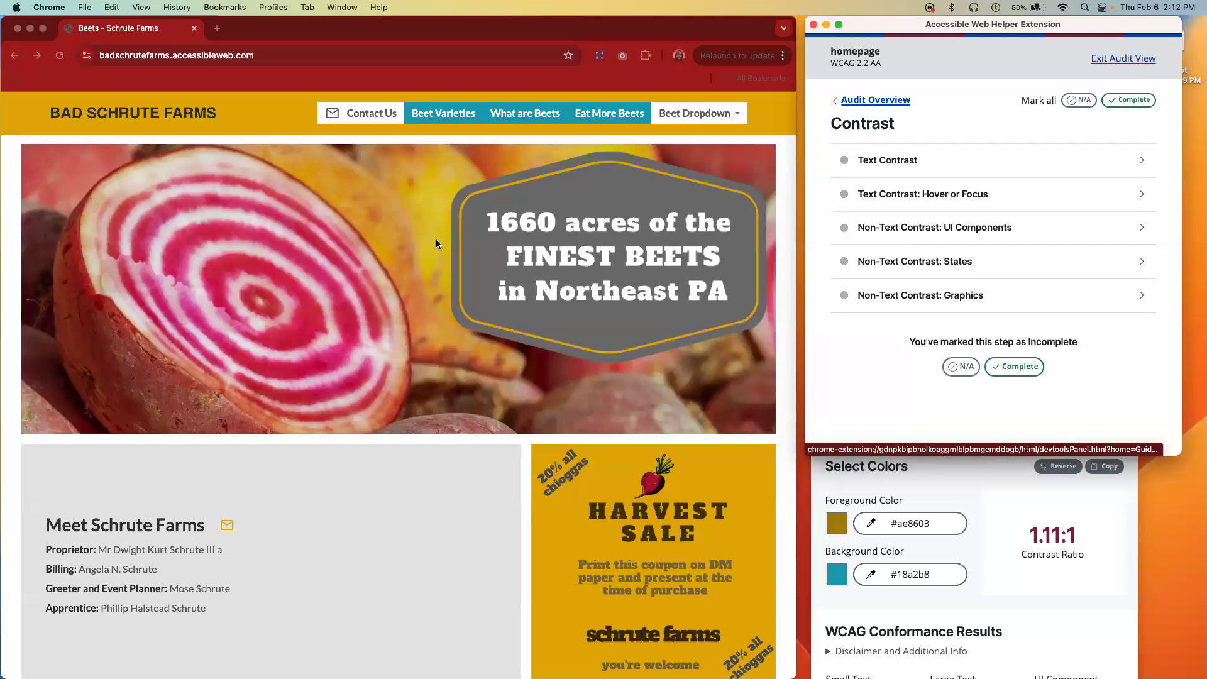
scroll(404, 308, down, 3)
scroll(403, 308, down, 1)
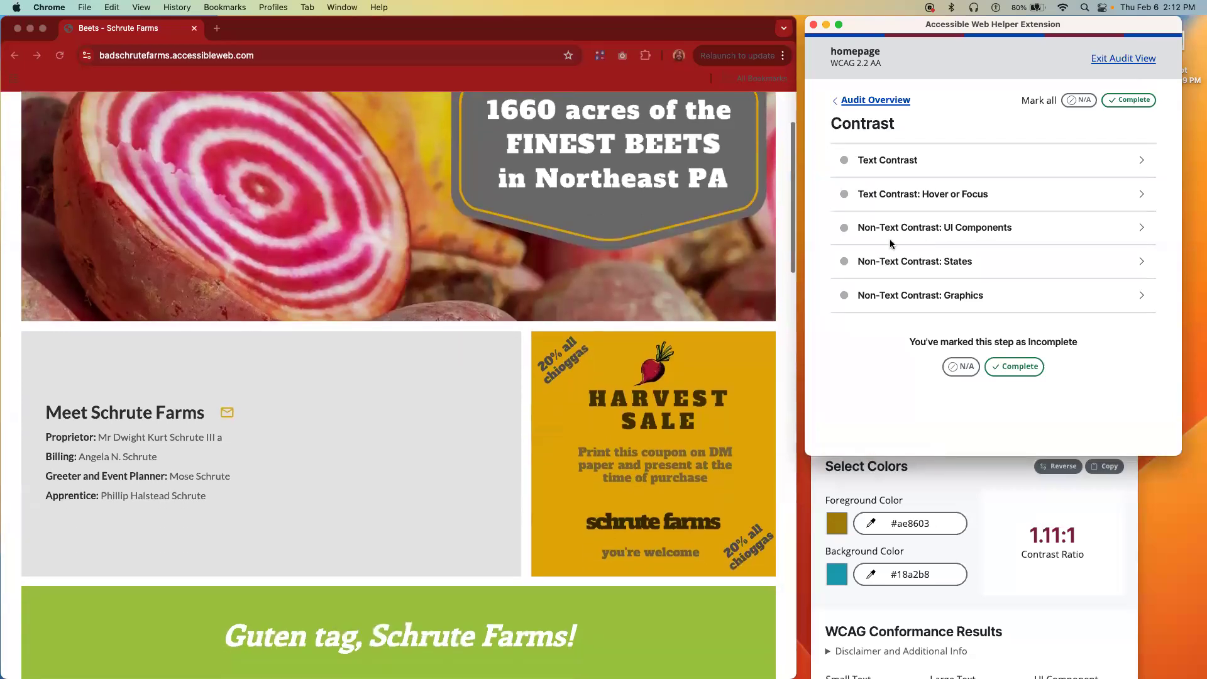
click(890, 231)
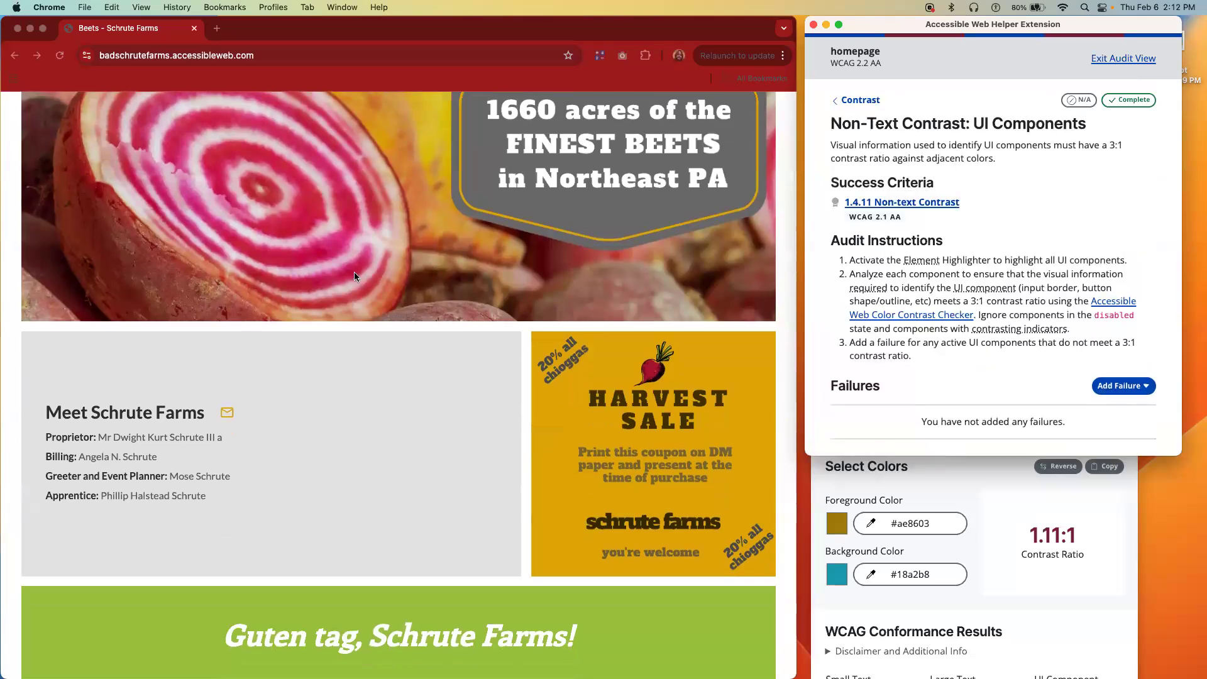
Look over the homepage for UI components, and open the Contact Us page at "Our Form".
click(368, 291)
scroll(373, 293, down, 2)
scroll(372, 293, down, 15)
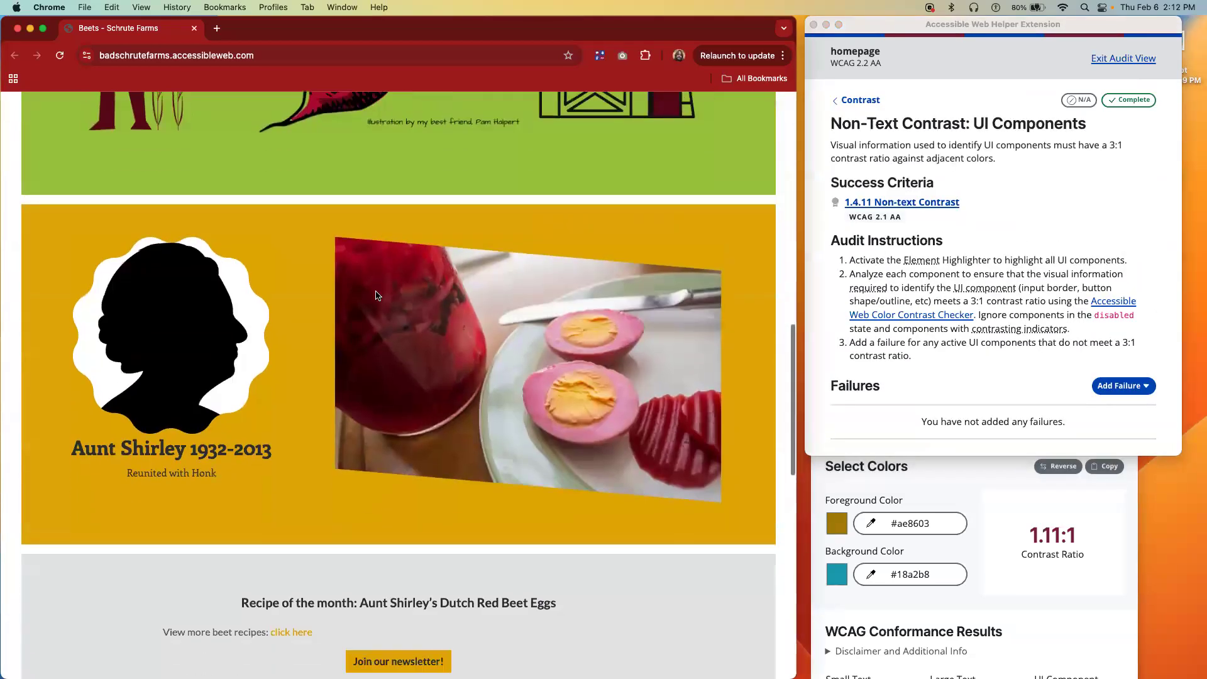
scroll(381, 294, down, 15)
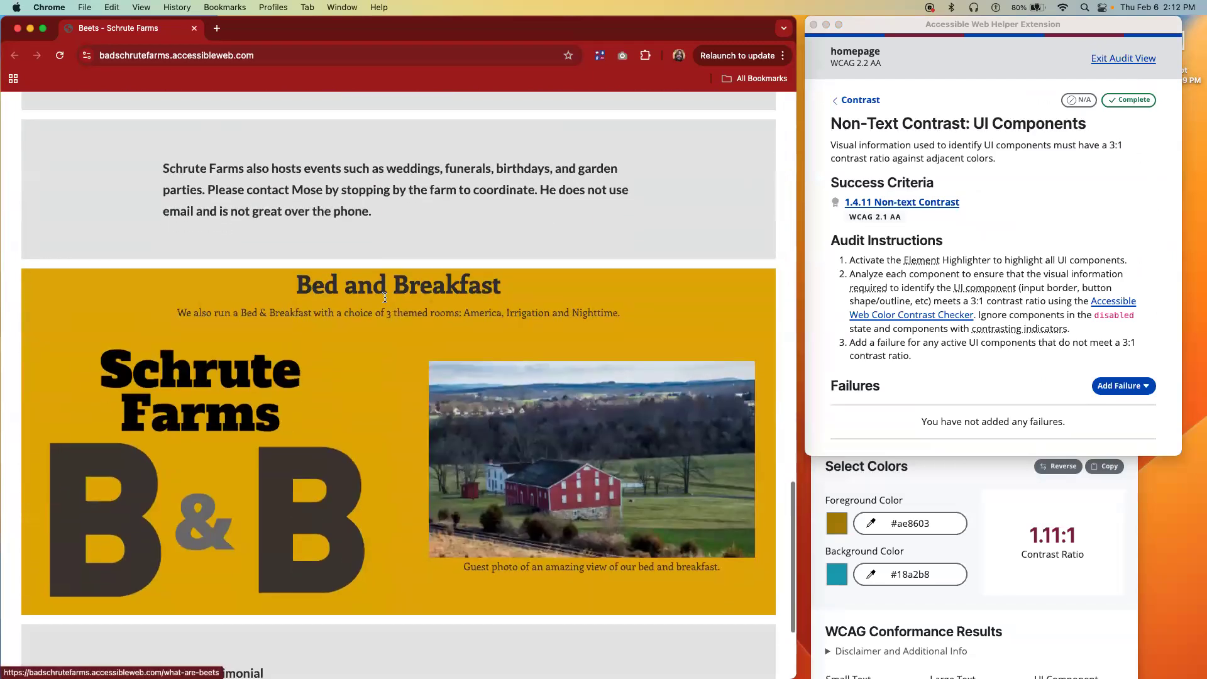
scroll(384, 296, up, 20)
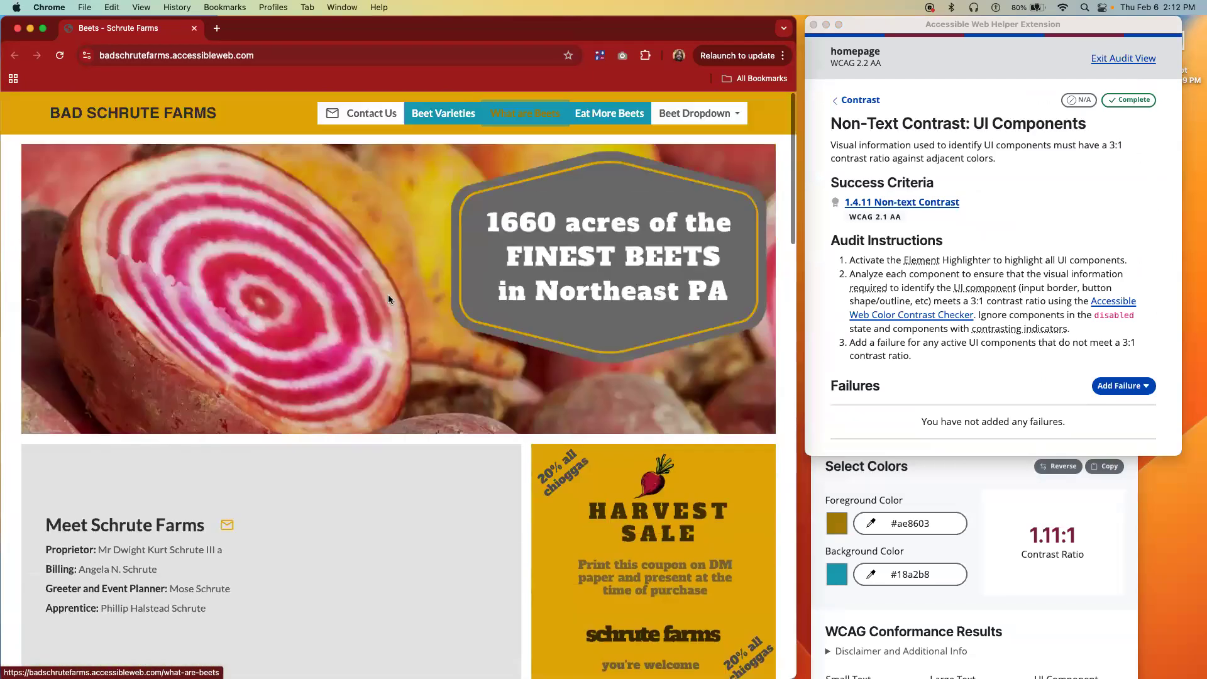
click(388, 113)
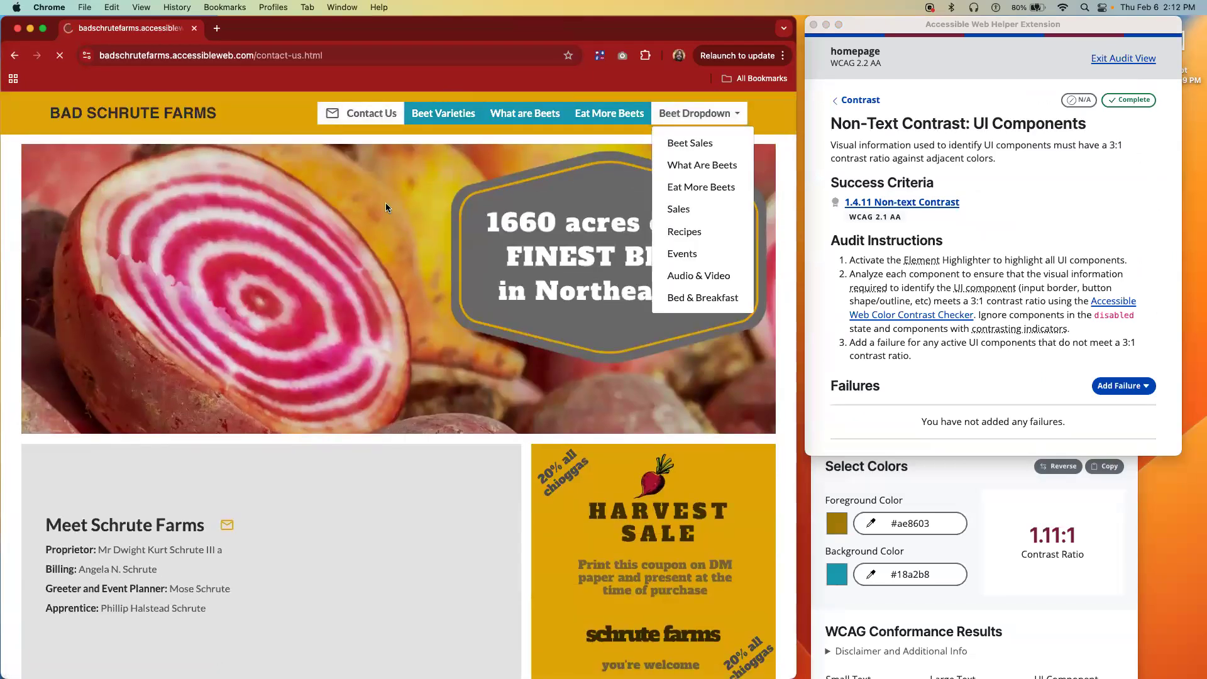
scroll(387, 215, down, 2)
scroll(386, 219, down, 6)
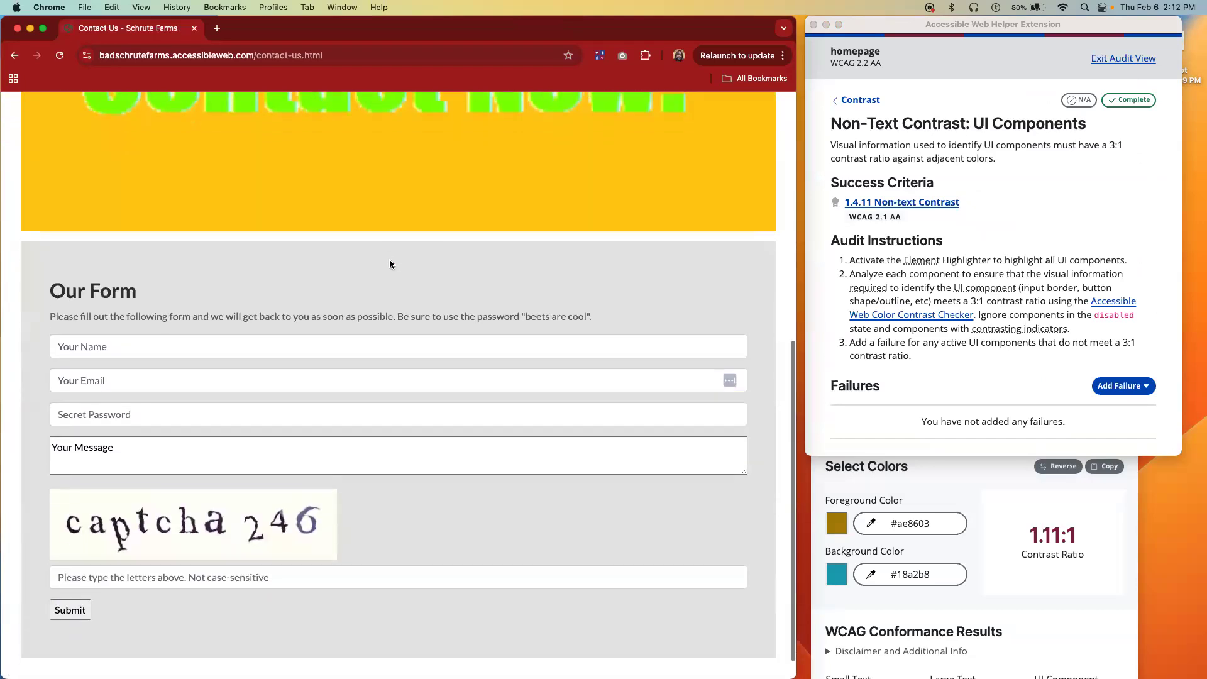
Move keyboard focus between the Your Name and Your Email fields and examine their focus indicators.
key(Tab)
key(Tab)
key(shift+Tab)
key(Tab)
key(Tab)
key(Tab)
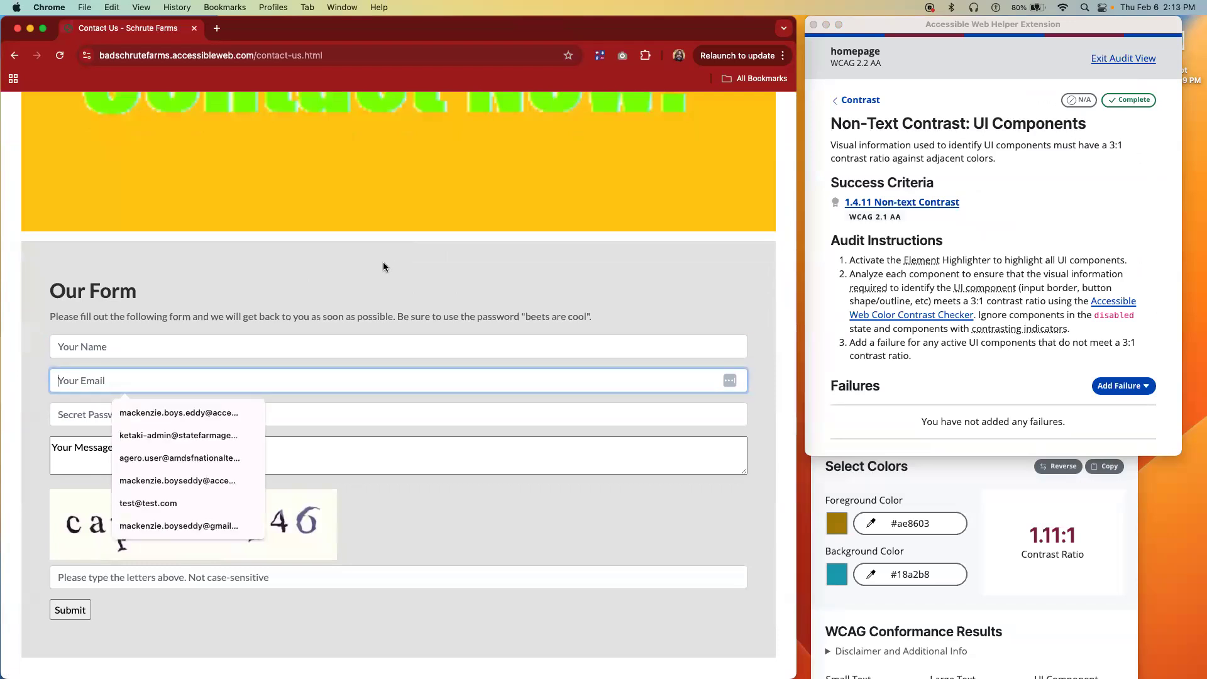
key(shift+Tab)
key(shift+Tab)
key(shift+Tab)
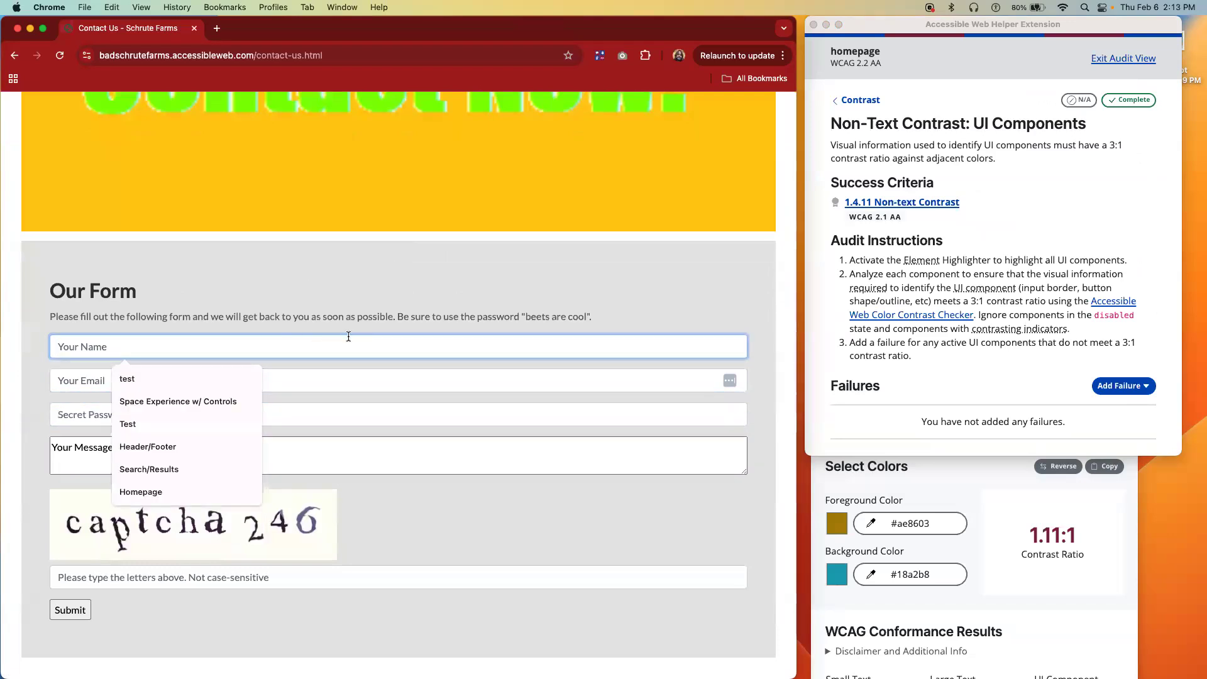
Move focus between the Your Name and Your Message fields and compare their focused and unfocused borders.
click(362, 303)
click(343, 346)
key(Tab)
key(Tab)
key(Tab)
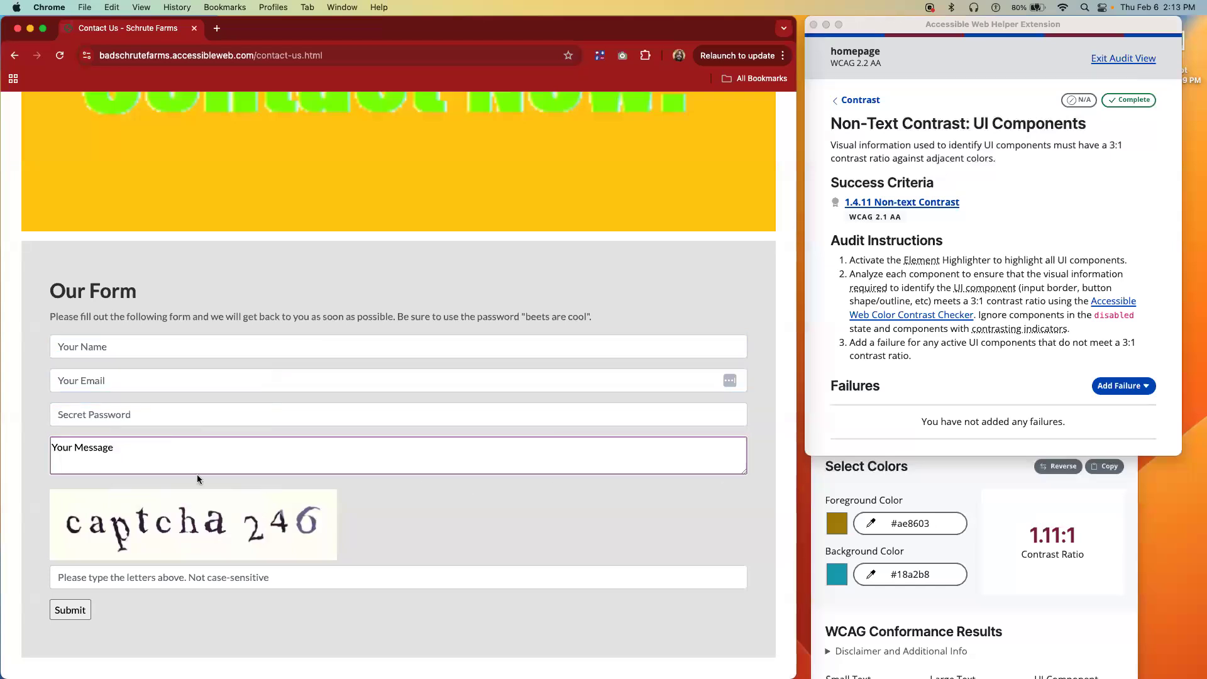
key(shift+Tab)
key(Tab)
key(shift+Tab)
key(Tab)
key(shift+Tab)
key(shift+Tab)
key(shift+Tab)
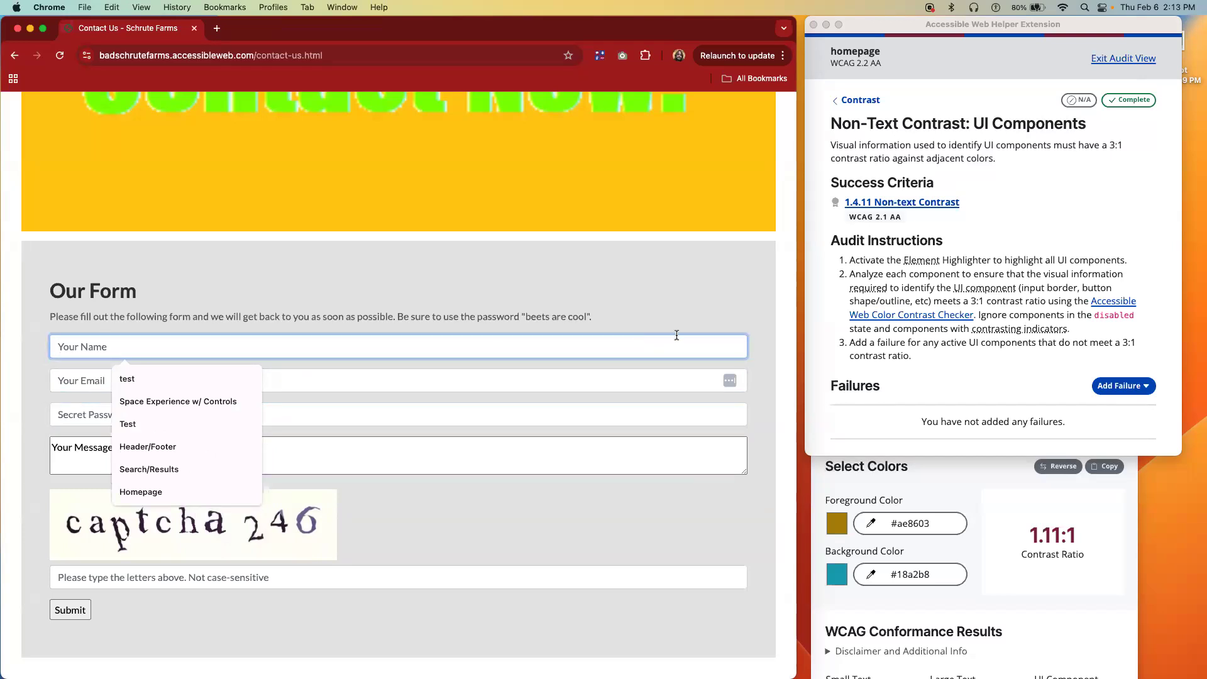
Remove and restore focus on the Your Name field to compare its border against the form background.
click(756, 365)
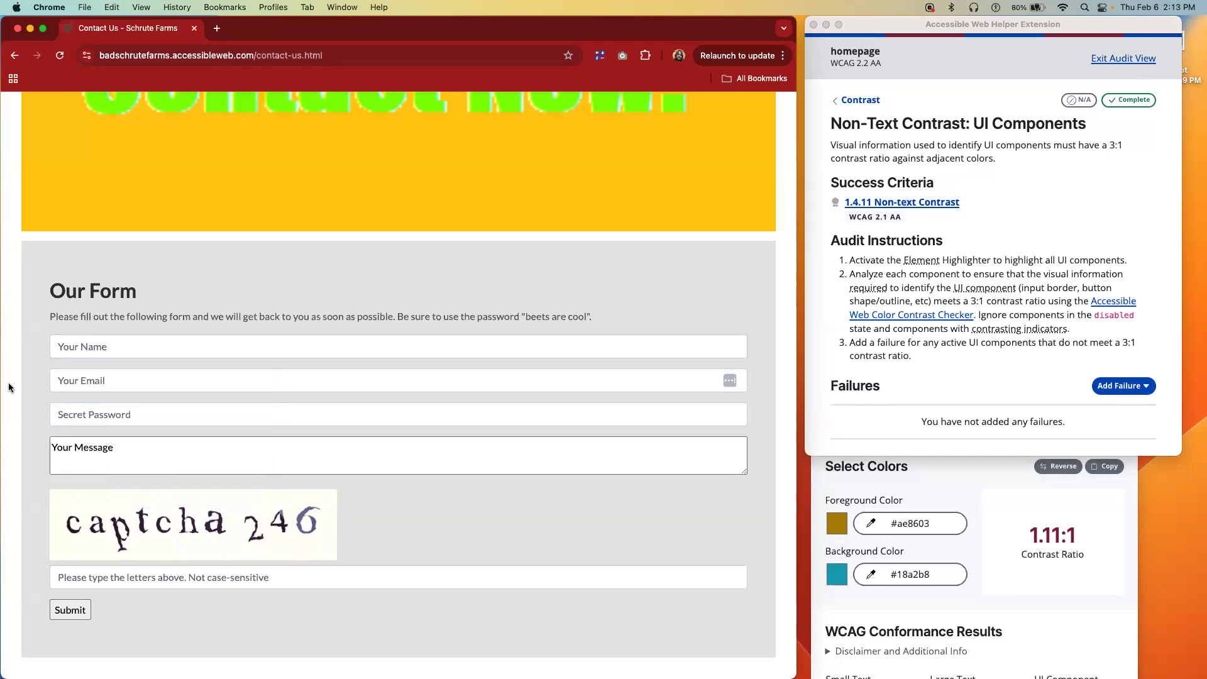
click(74, 339)
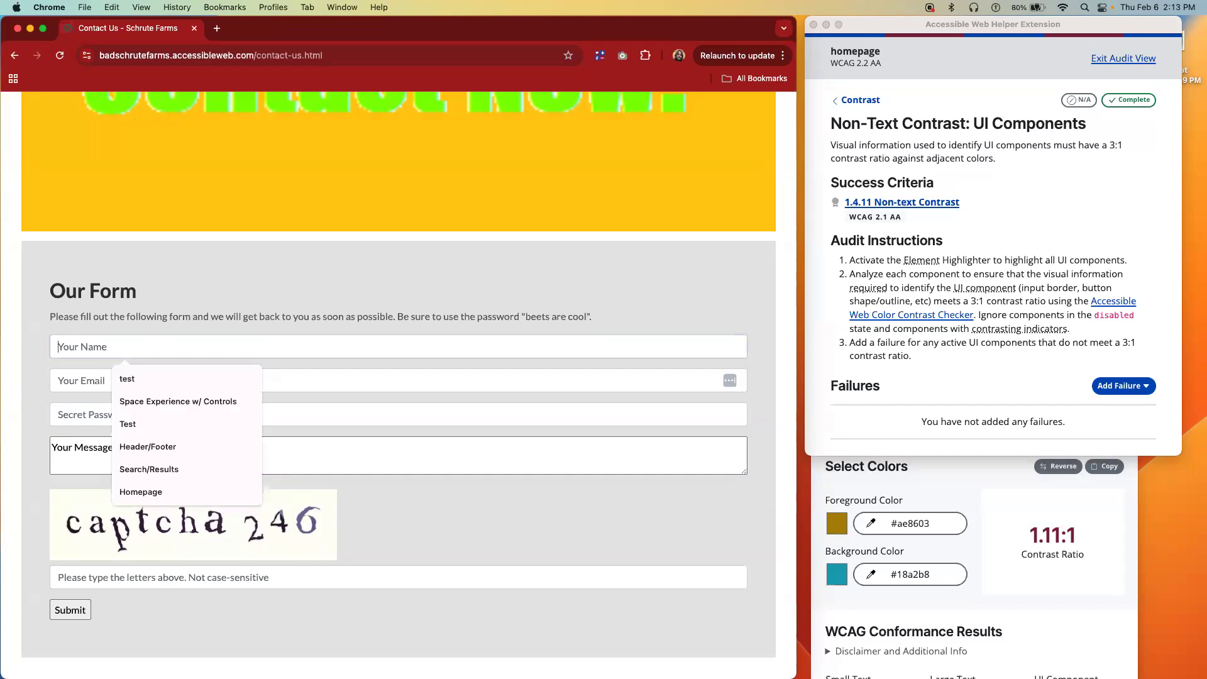
key(Tab)
click(51, 348)
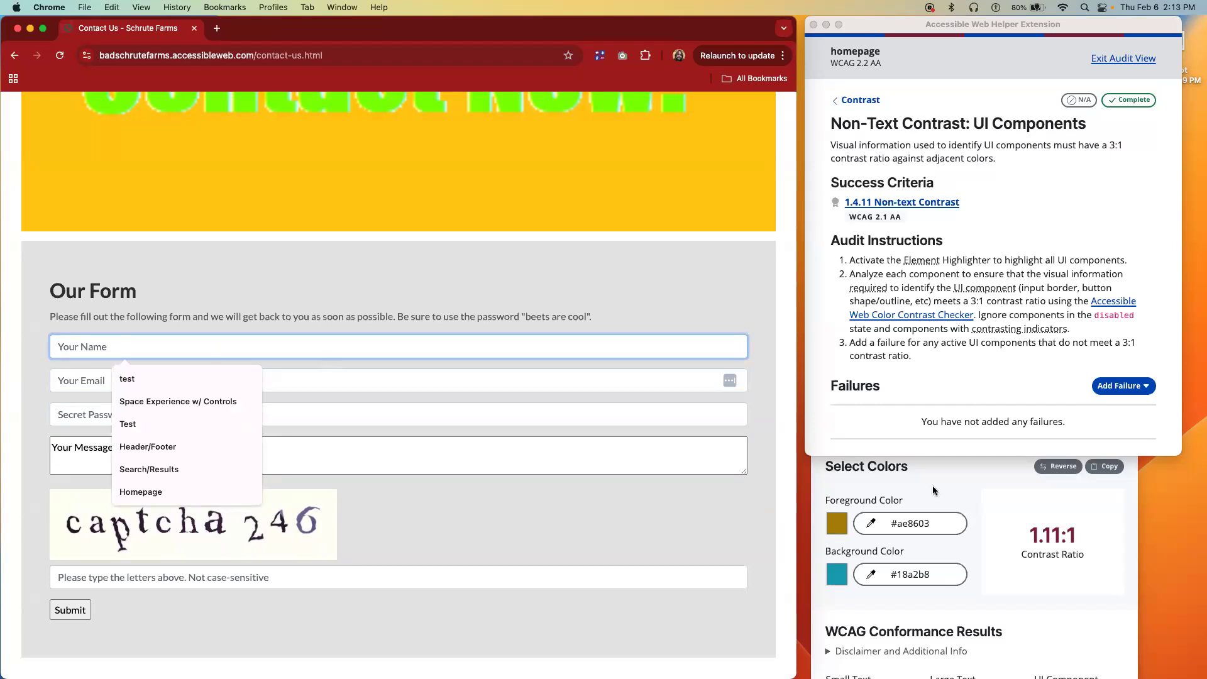
Sample the Your Name field's unfocused border as the Contrast Checker's foreground color, #ced4da.
click(960, 497)
click(861, 532)
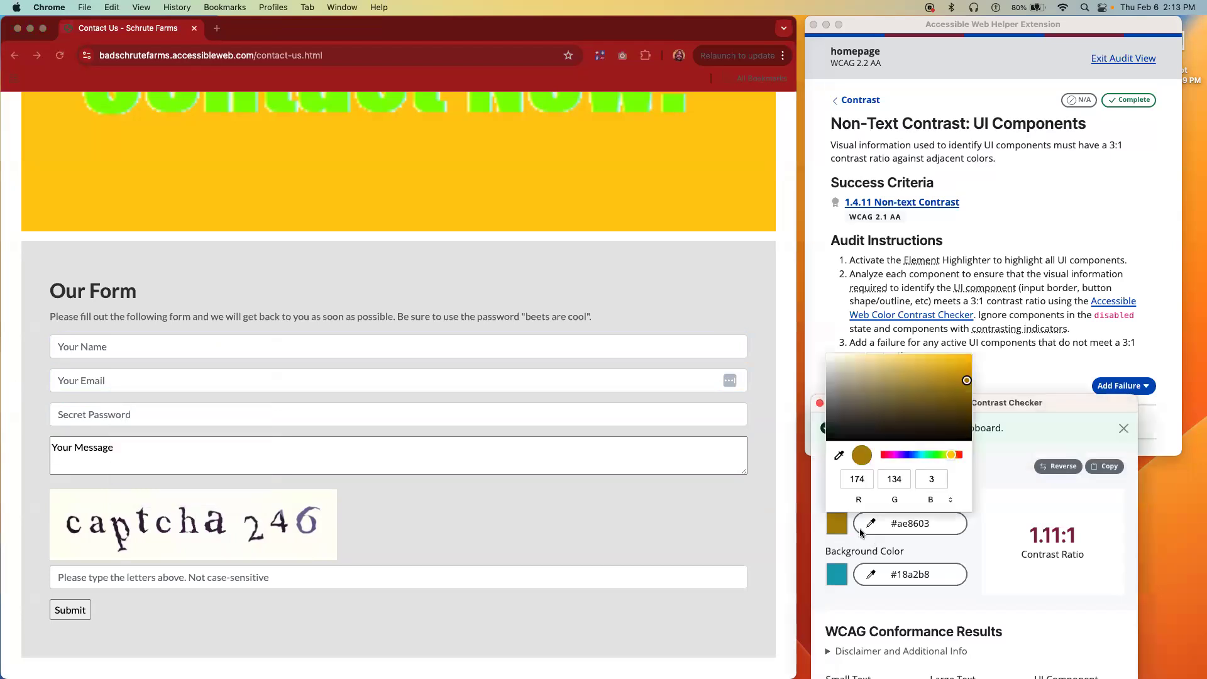
click(842, 459)
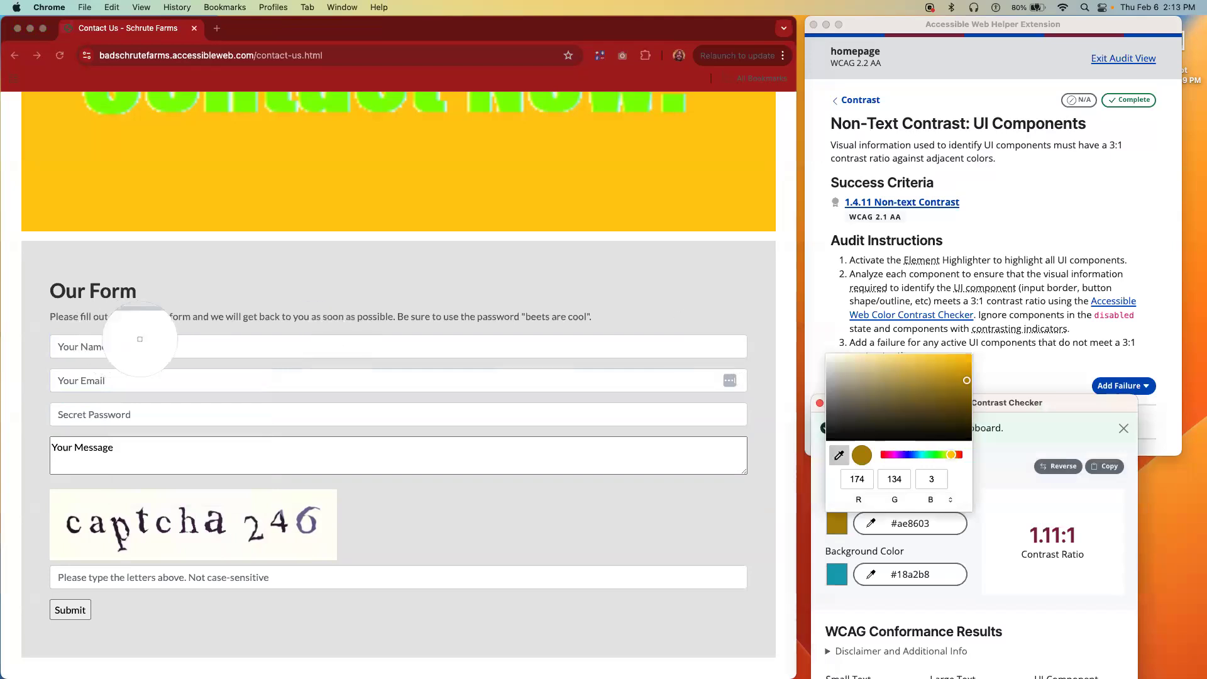
click(197, 335)
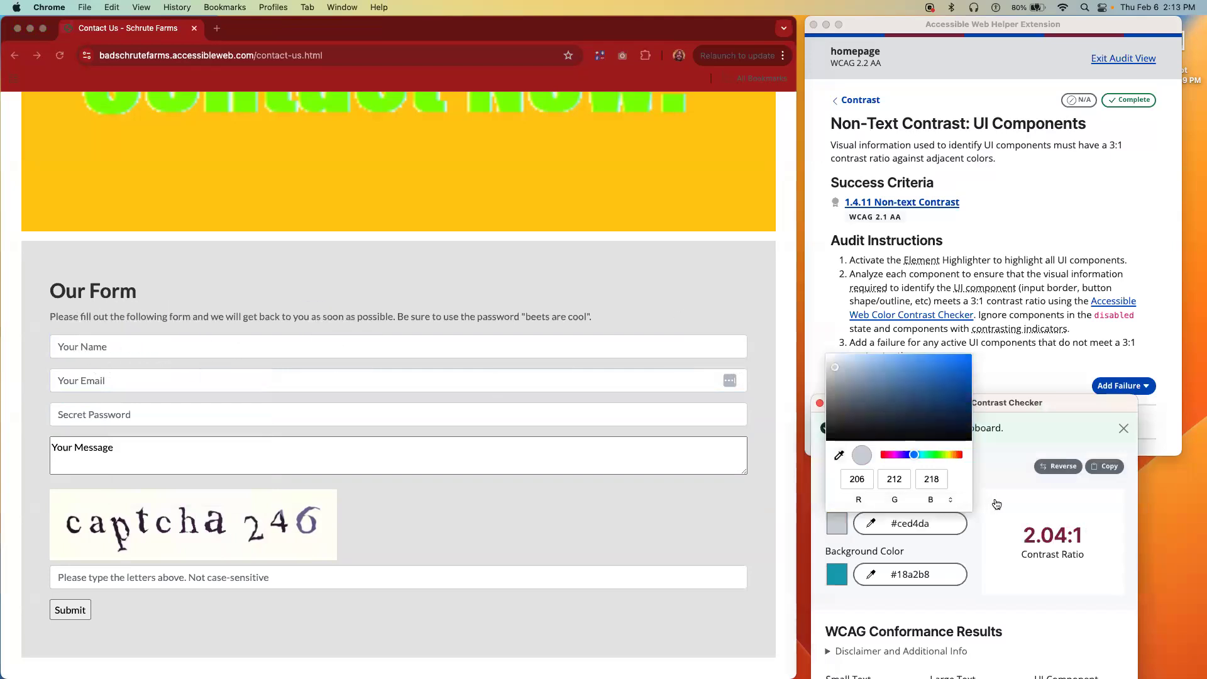
Sample the form's gray backdrop as the background color, #e6e6e6, and close the color picker.
click(879, 576)
click(880, 576)
click(839, 506)
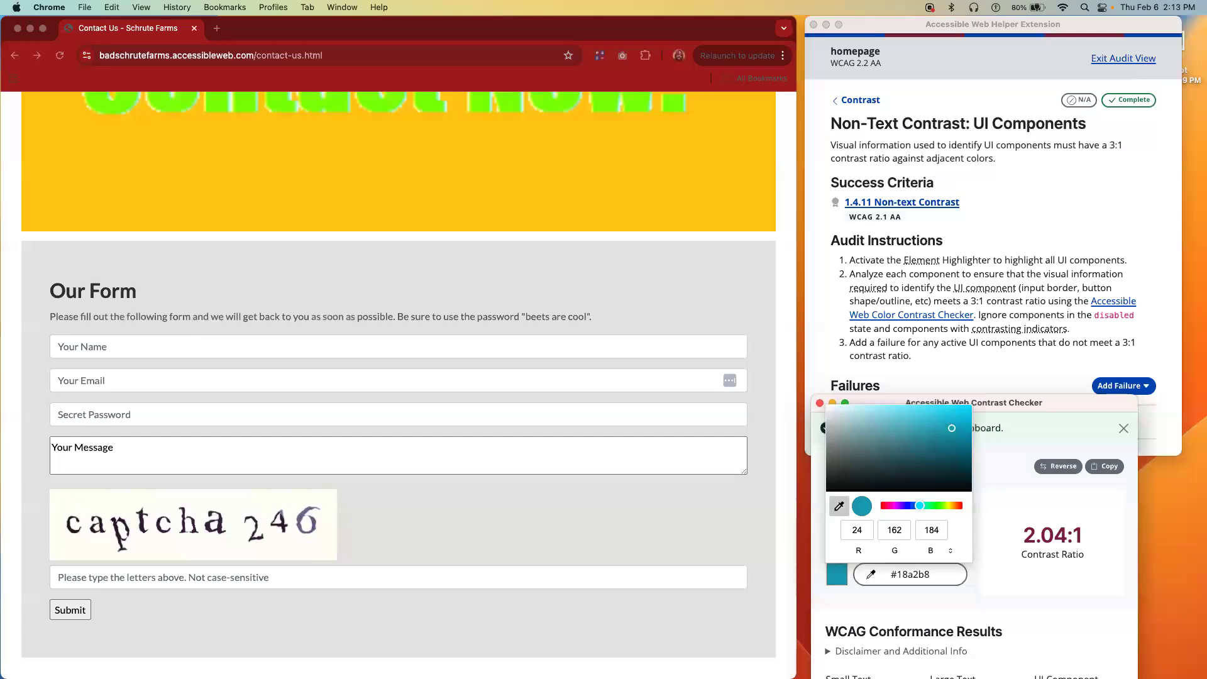
click(648, 302)
click(887, 406)
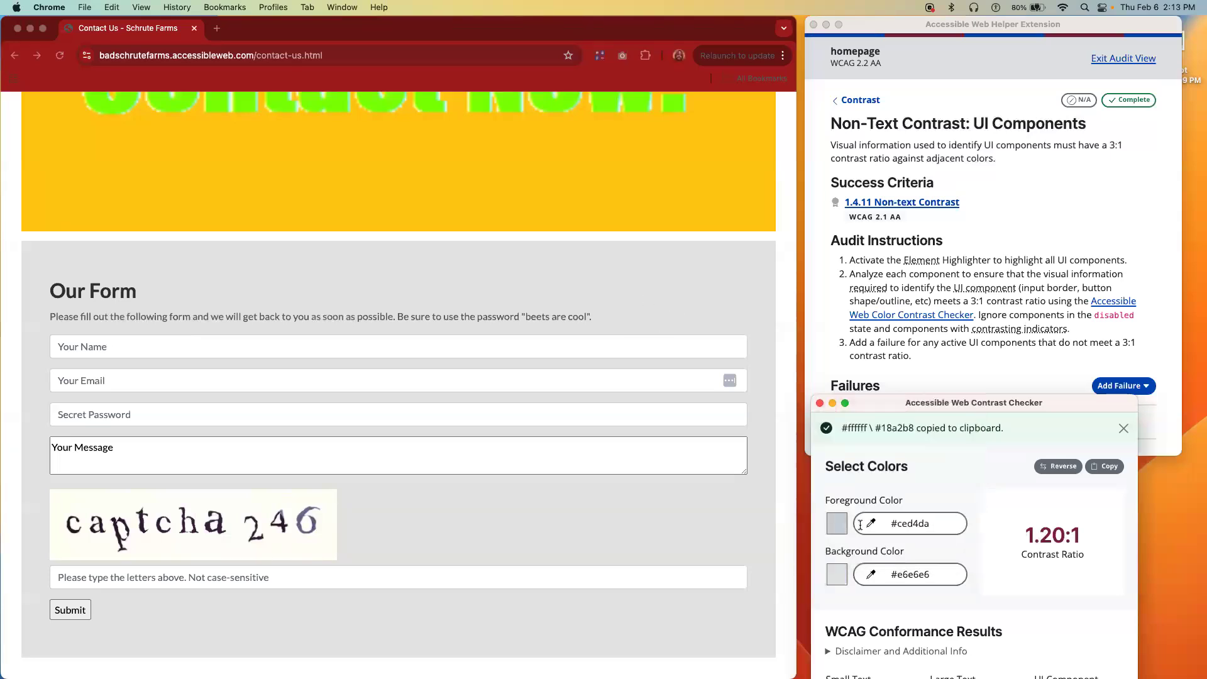
Switch focus between the Your Name and Your Email fields to compare their focus indication.
click(85, 340)
click(339, 342)
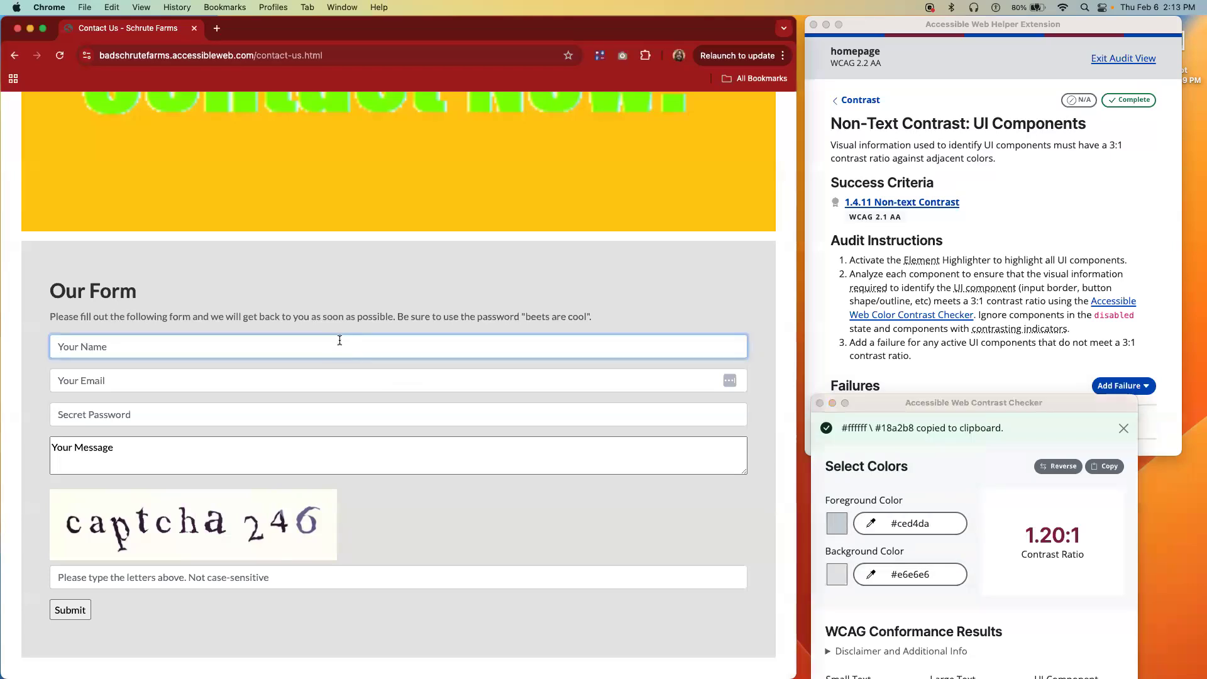
click(116, 383)
click(74, 360)
click(73, 340)
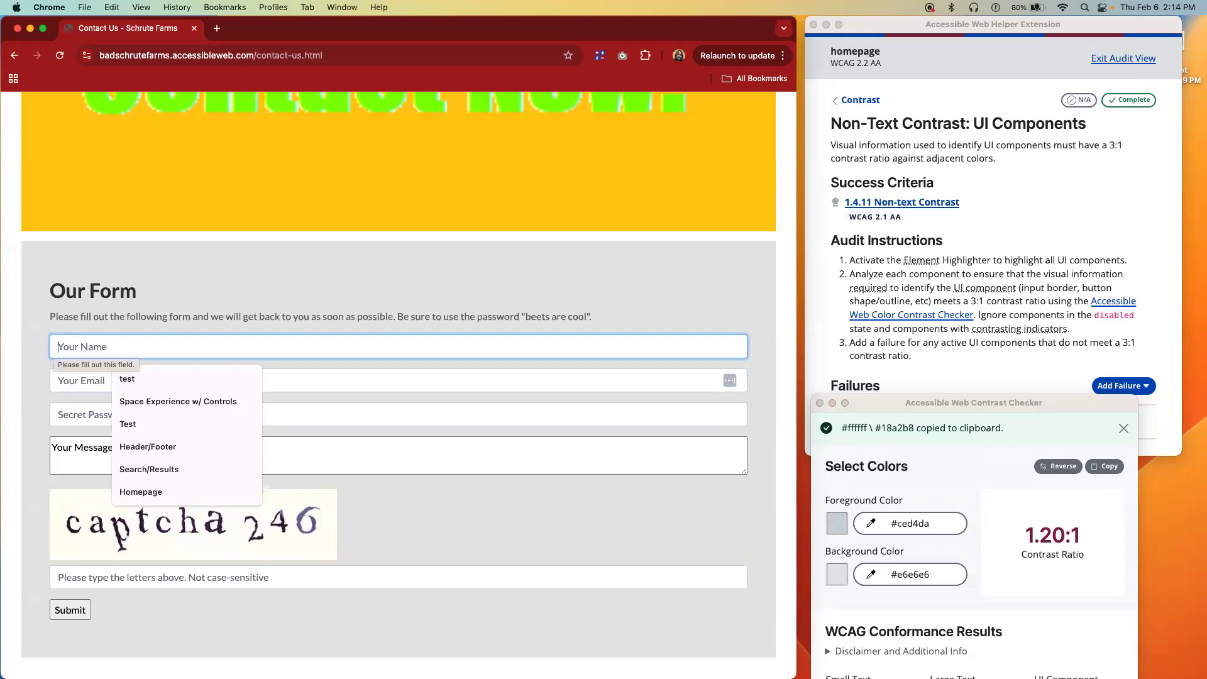
Enter random test characters in the Your Name field and erase them to check how its placeholder behaves.
text(dfasdldkjh)
key(BackSpace)
key(BackSpace)
key(BackSpace)
key(BackSpace)
key(BackSpace)
key(BackSpace)
key(BackSpace)
key(BackSpace)
key(BackSpace)
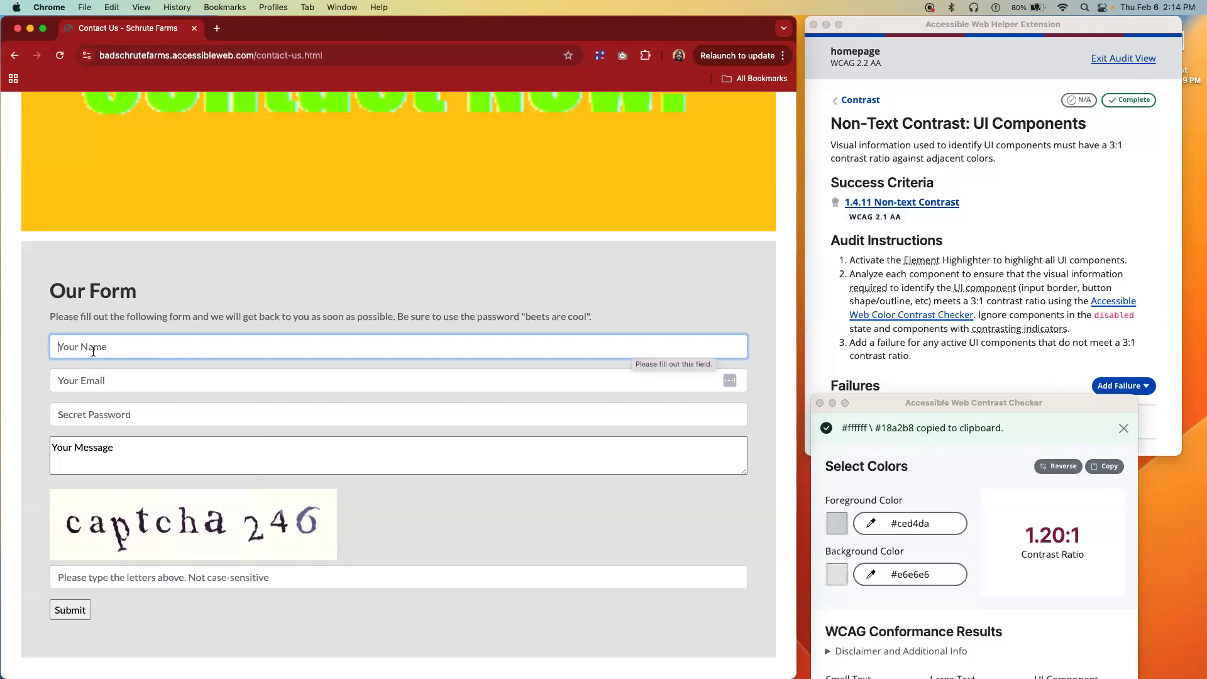
Open the Non-Text Contrast: States audit step and toggle focus on the contact form's Your Name field.
click(860, 101)
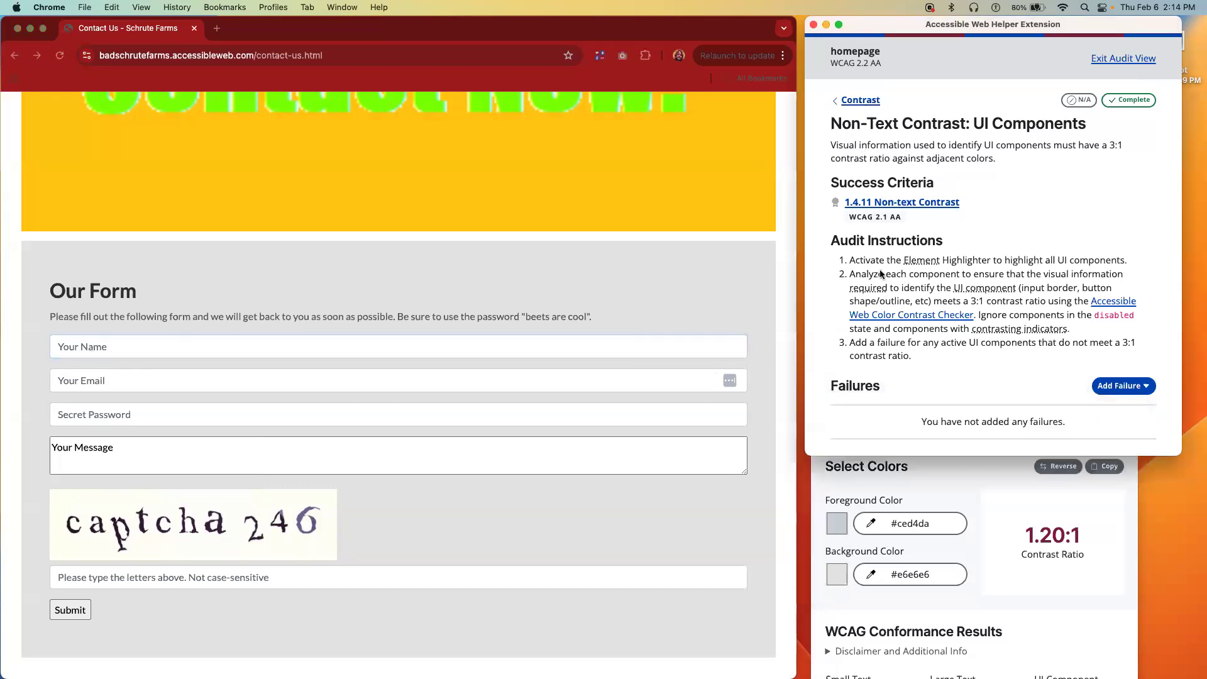
click(883, 267)
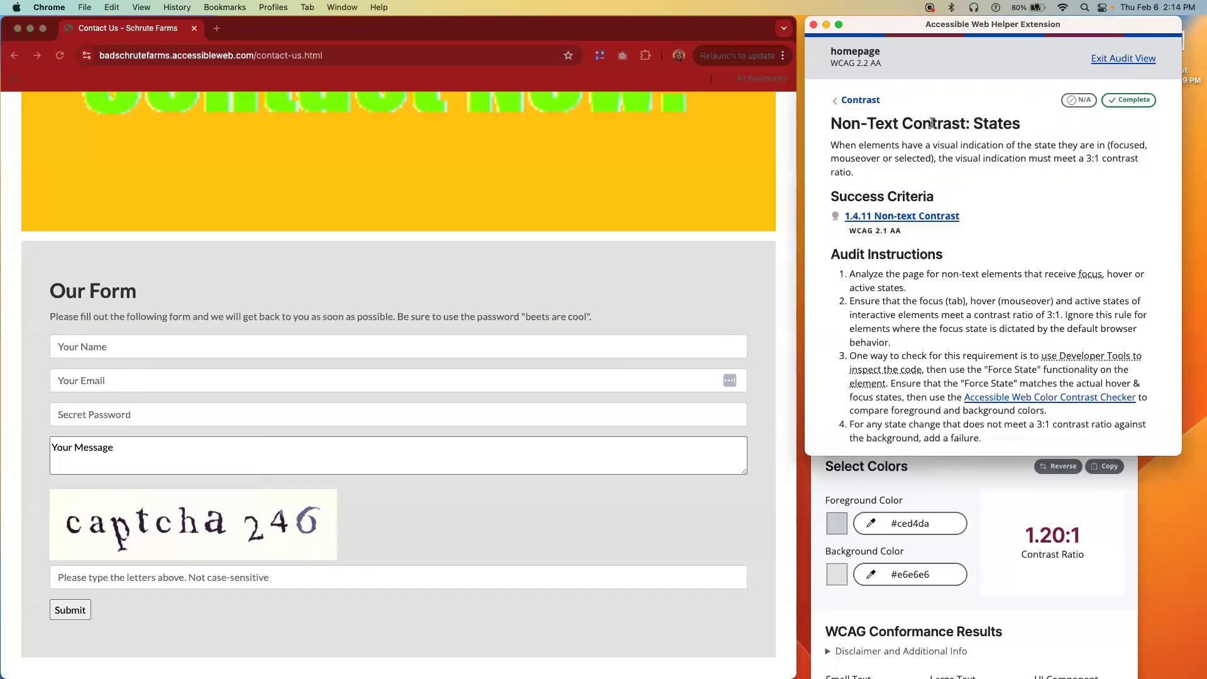
click(155, 348)
scroll(158, 352, down, 1)
scroll(157, 351, down, 1)
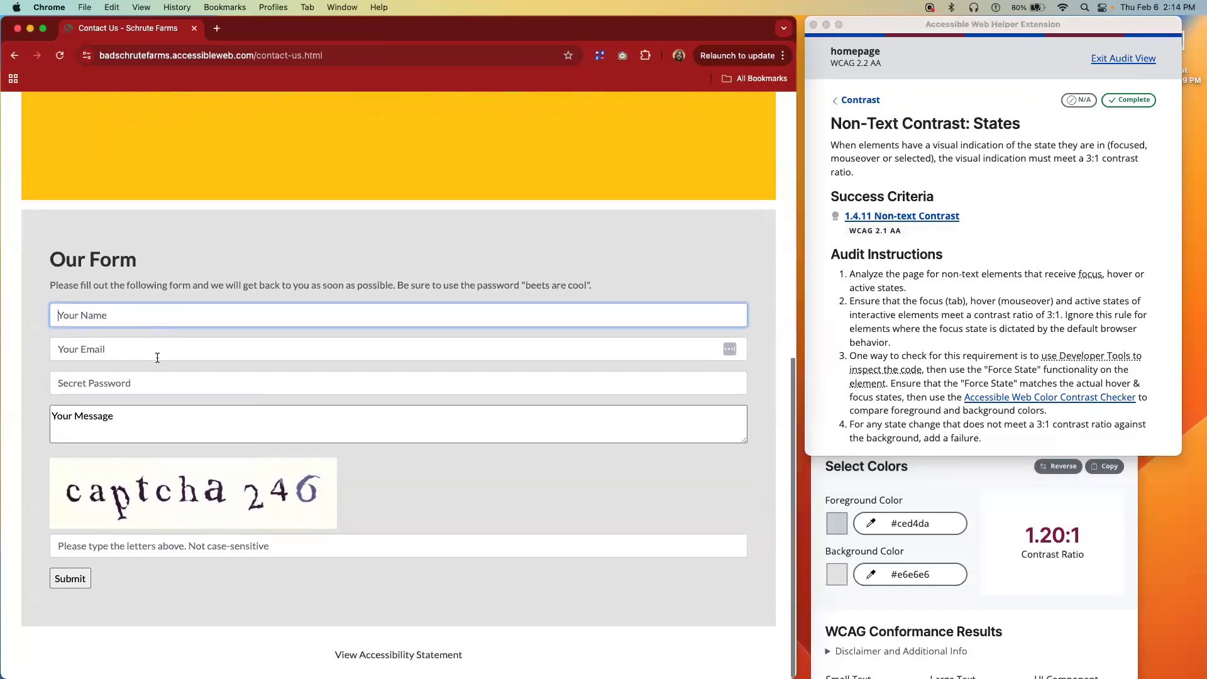
click(27, 356)
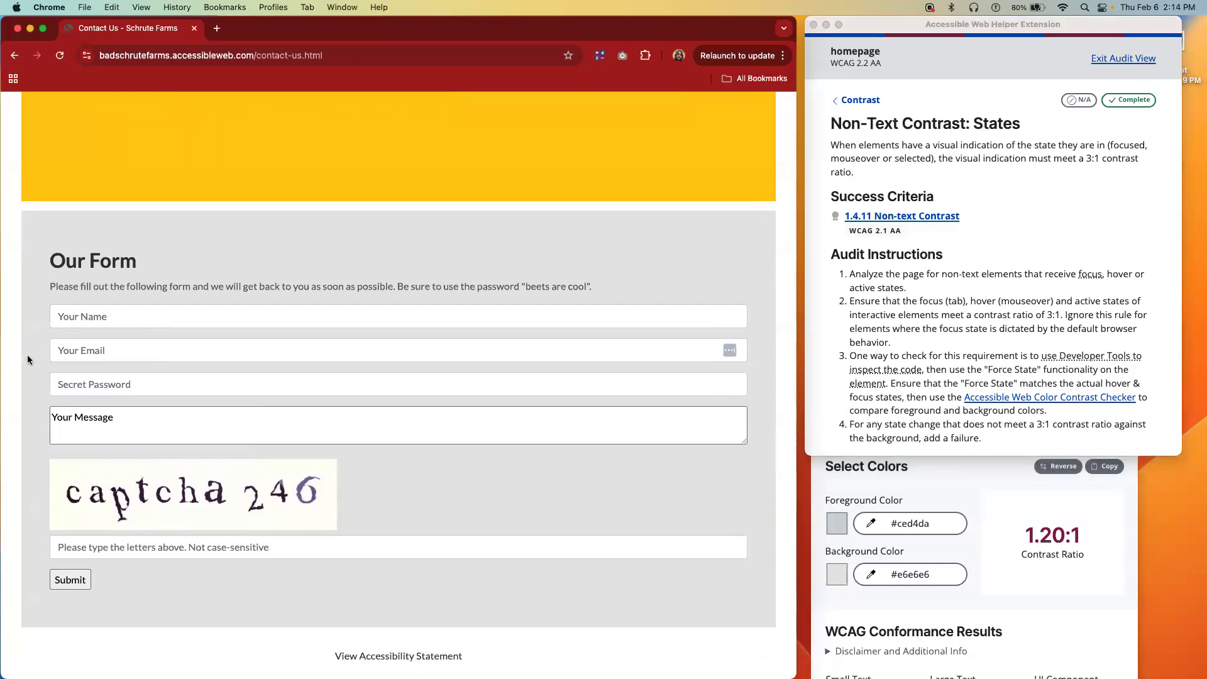
Sample the Your Name placeholder text as the Contrast Checker's foreground color, #6c757d.
click(941, 497)
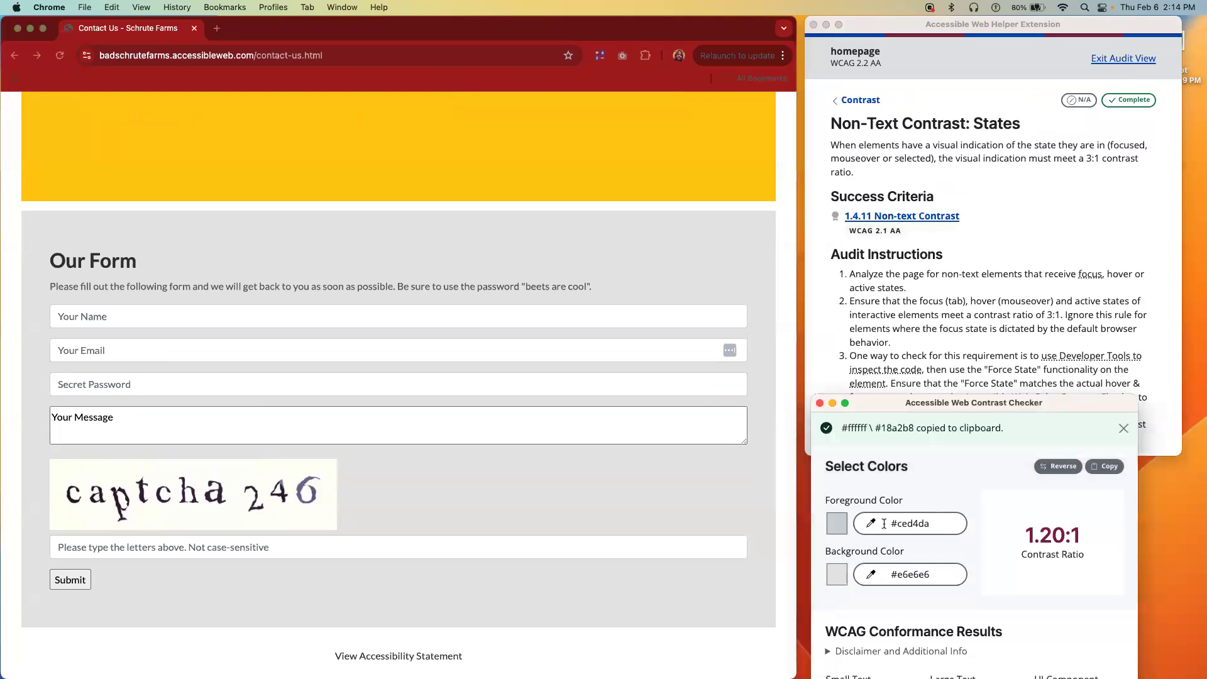
click(873, 524)
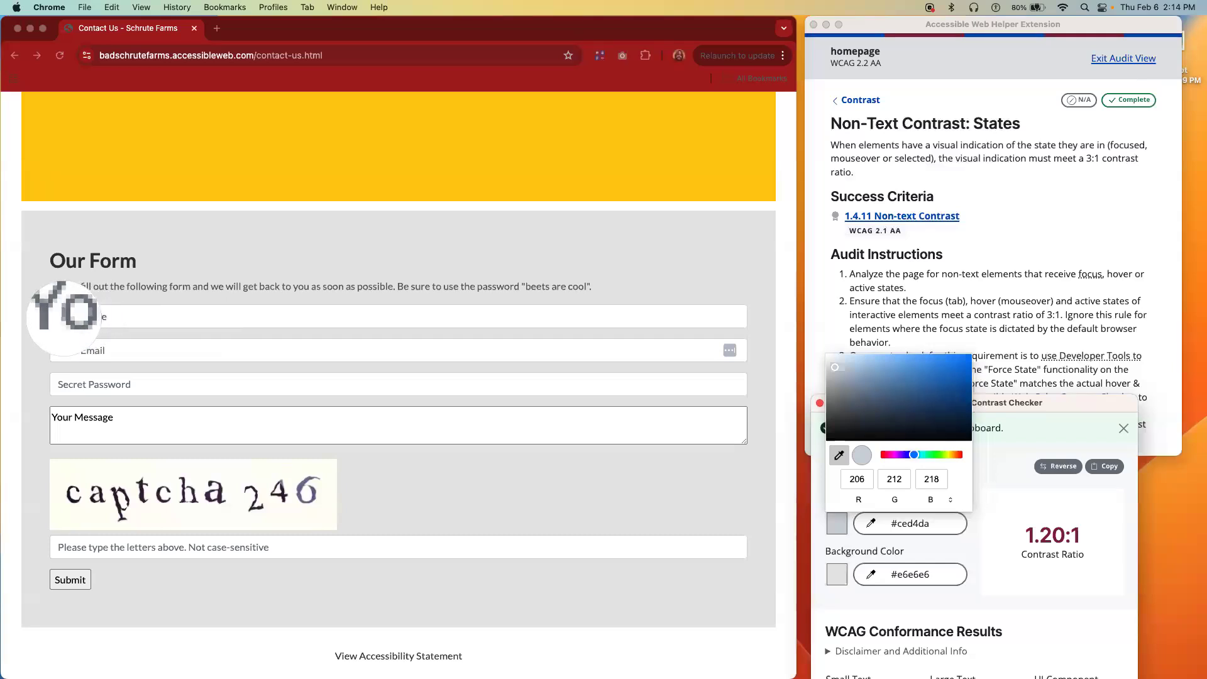
click(64, 316)
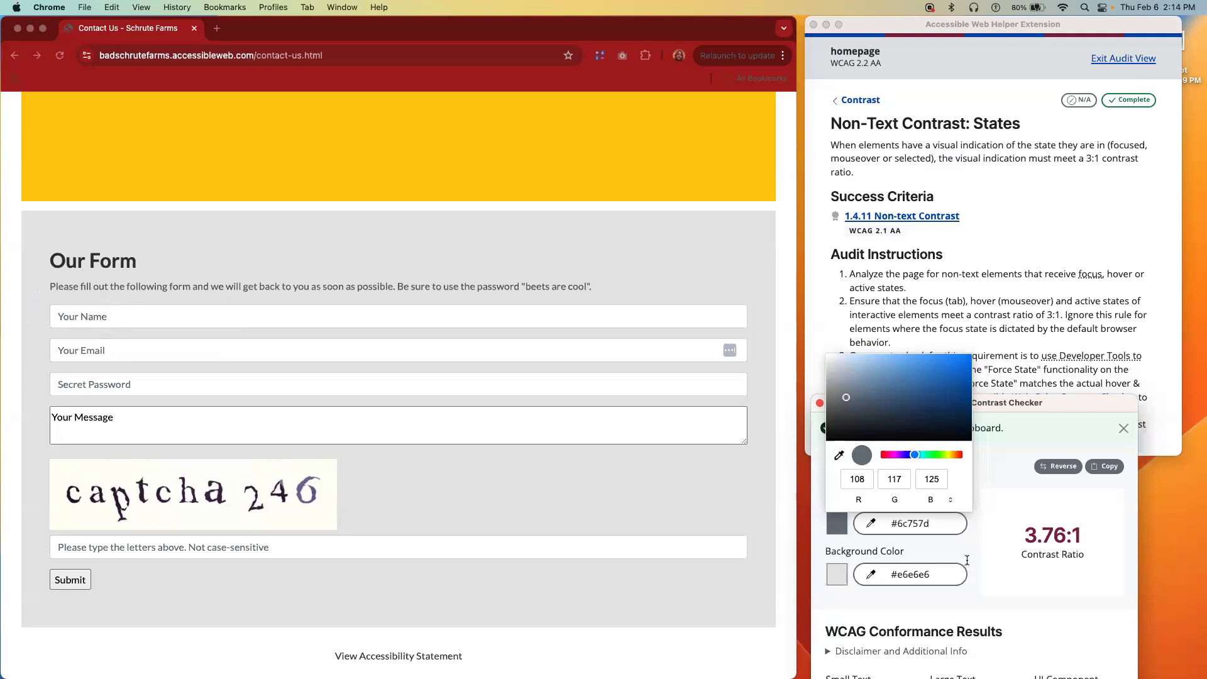
Sample the Your Name field's white fill as the background color, #ffffff, and check the resulting contrast ratio.
click(879, 574)
click(375, 322)
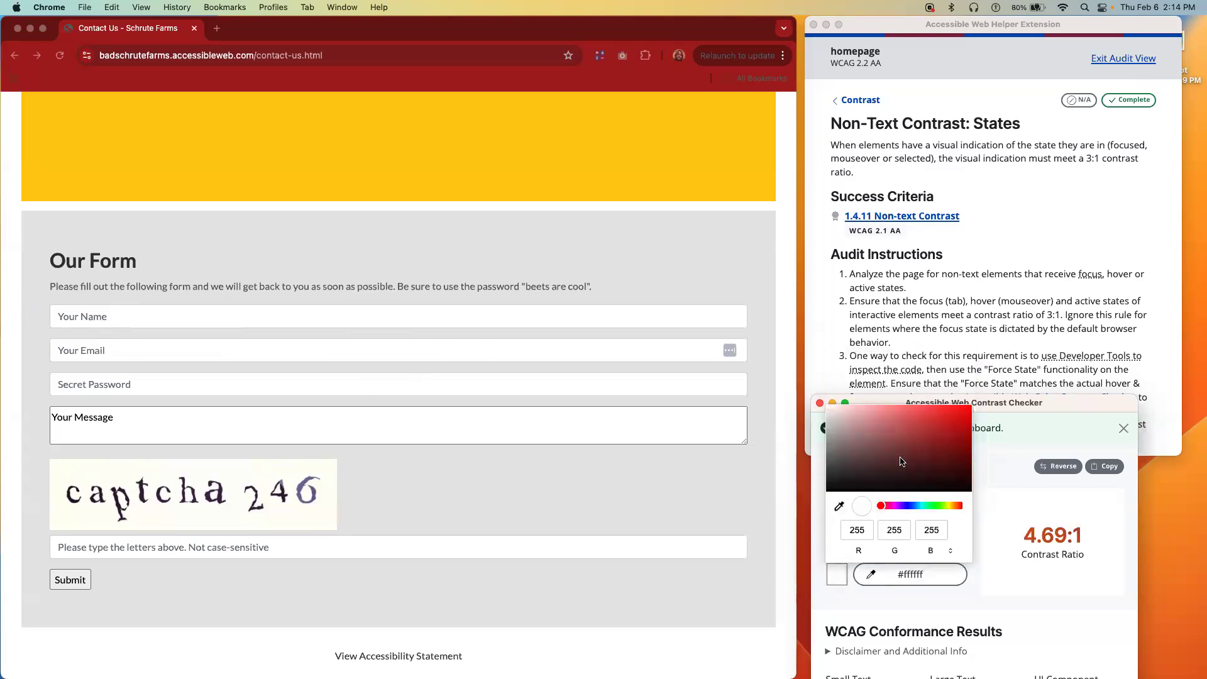
click(1019, 533)
triple_click(1097, 534)
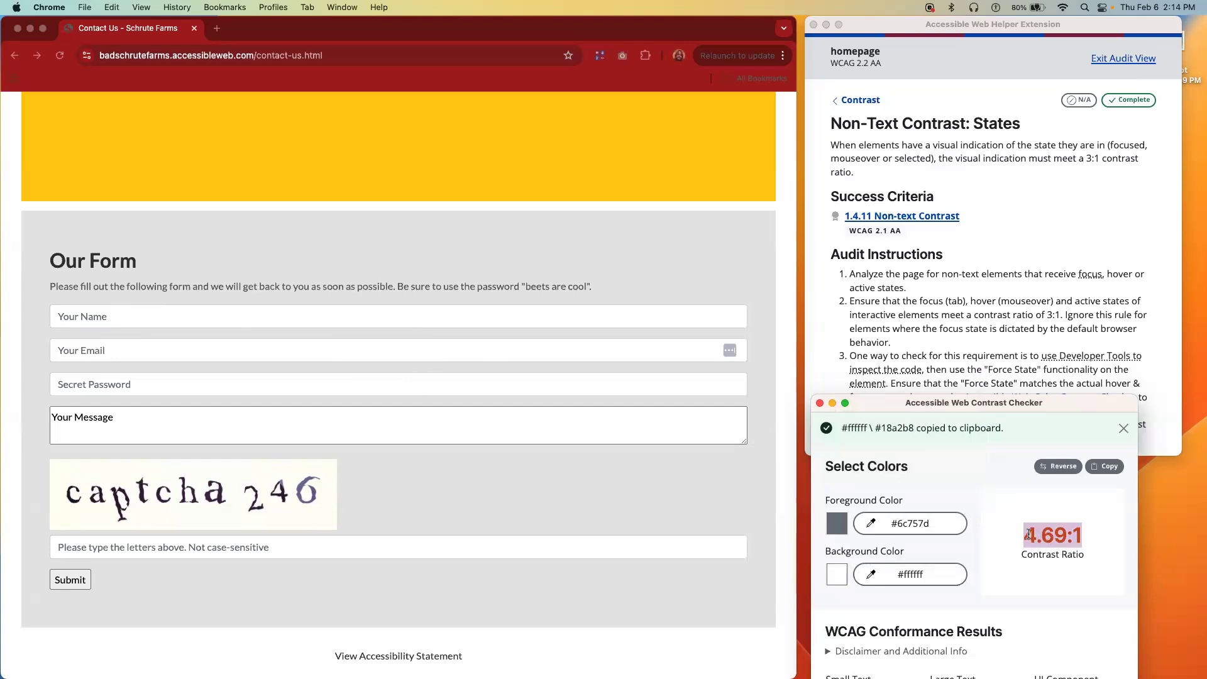
click(990, 468)
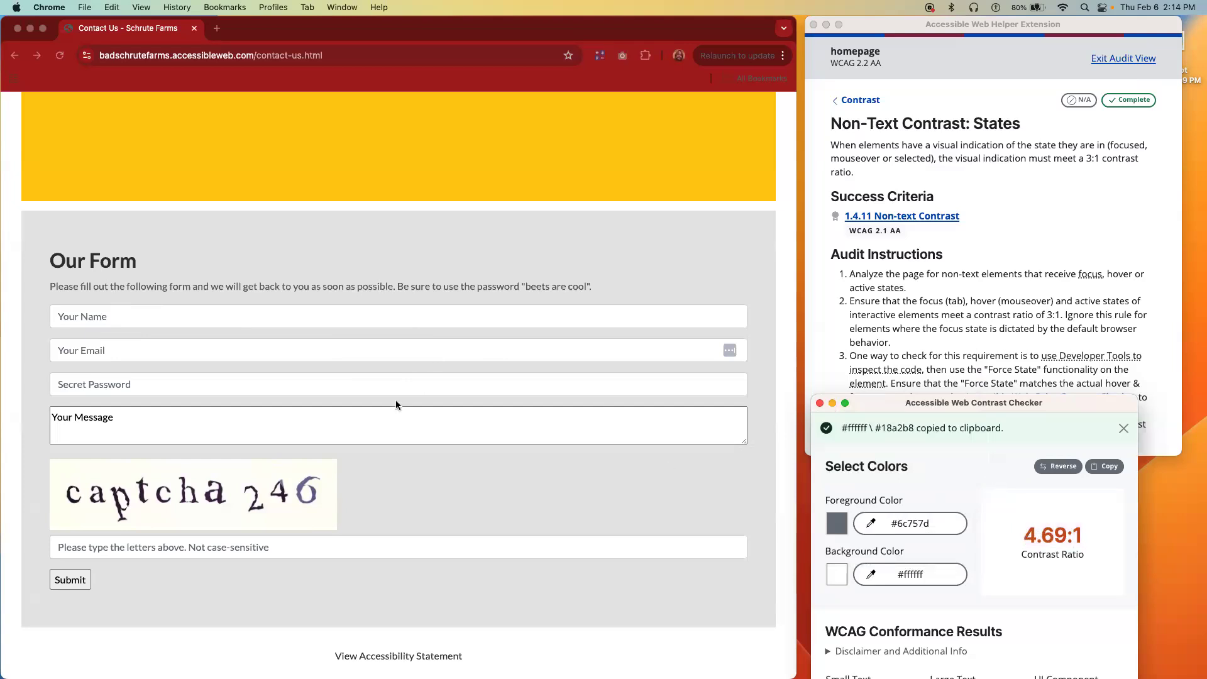
Move keyboard focus through the contact form's fields to the Submit button and submit the form empty.
scroll(398, 399, up, 1)
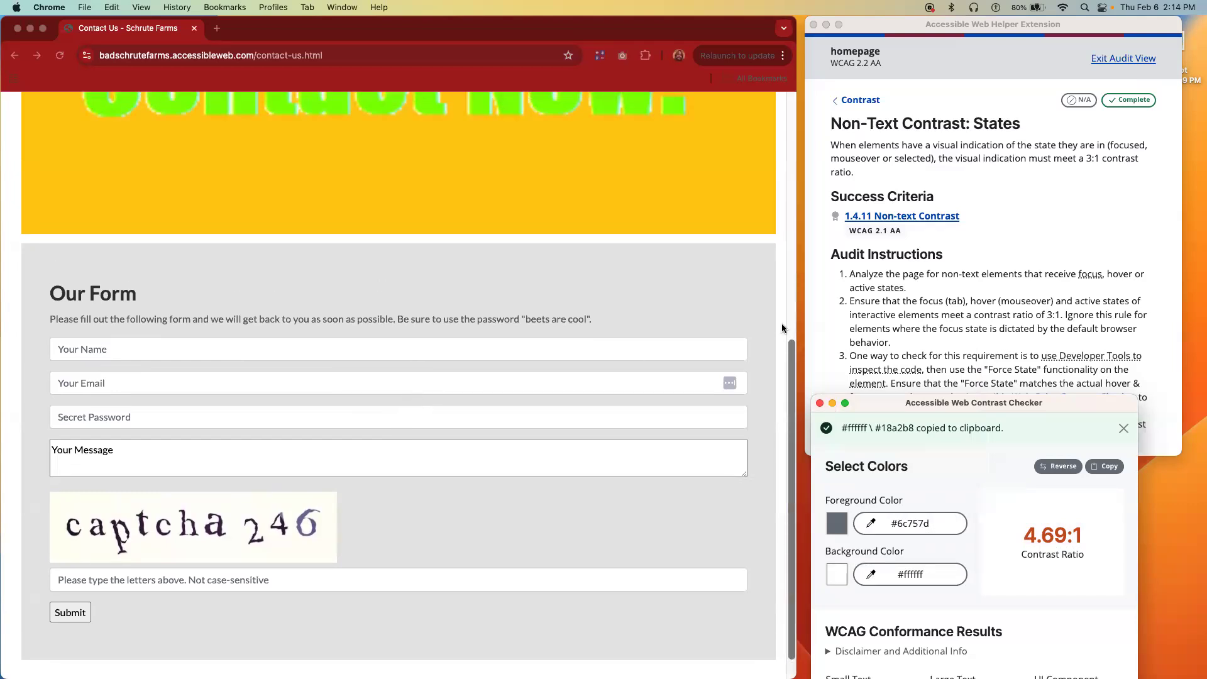
click(853, 106)
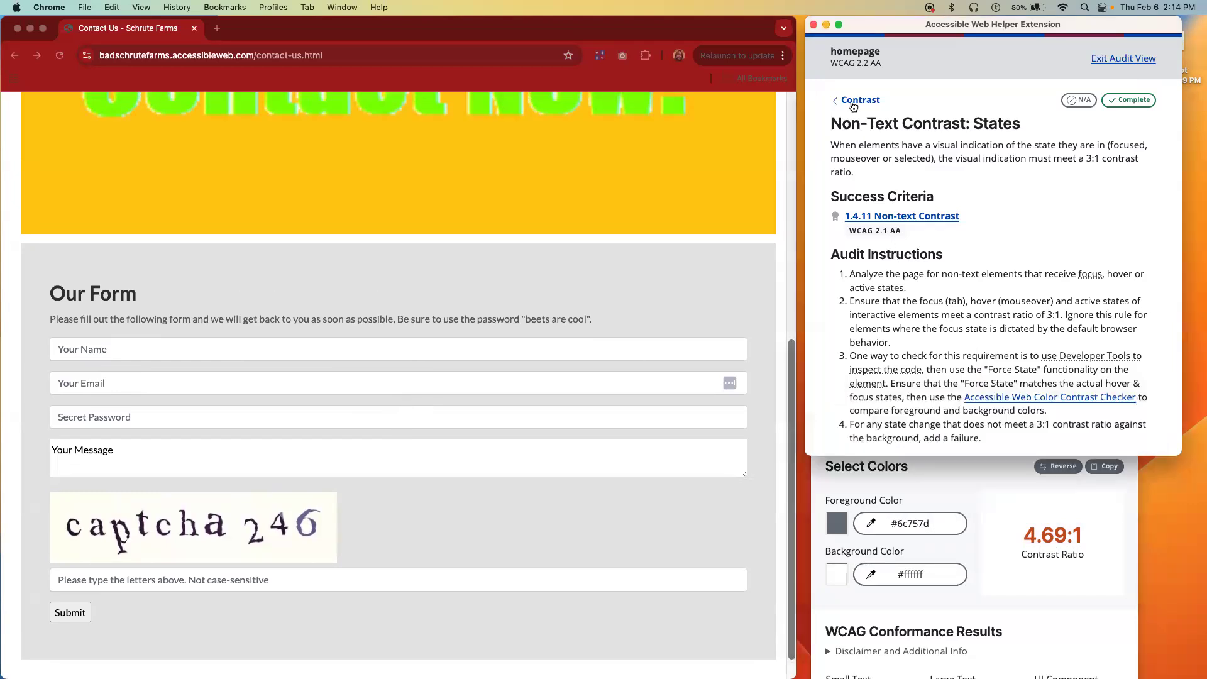
click(625, 239)
key(Tab)
key(Tab)
key(Tab)
key(Tab)
key(Tab)
key(Tab)
key(Return)
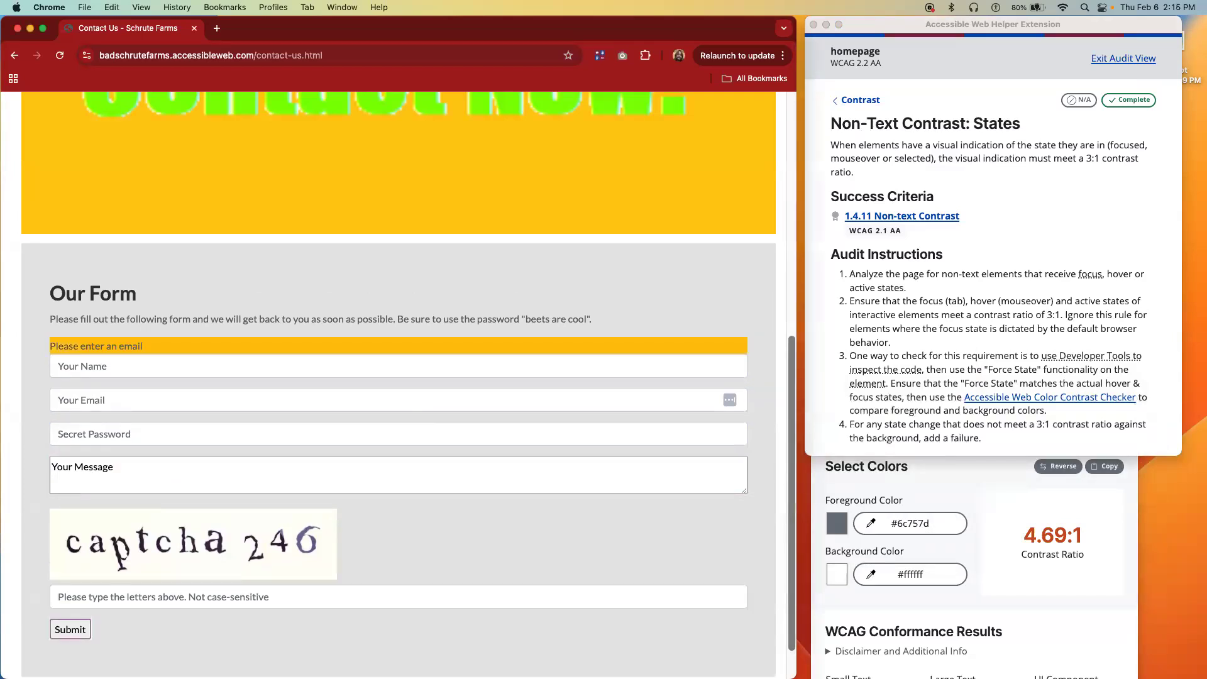
Move keyboard focus back through the form to the site navigation and forward again to the Your Message field.
key(shift+Tab)
key(shift+Tab)
key(shift+Tab)
key(shift+Tab)
key(shift+Tab)
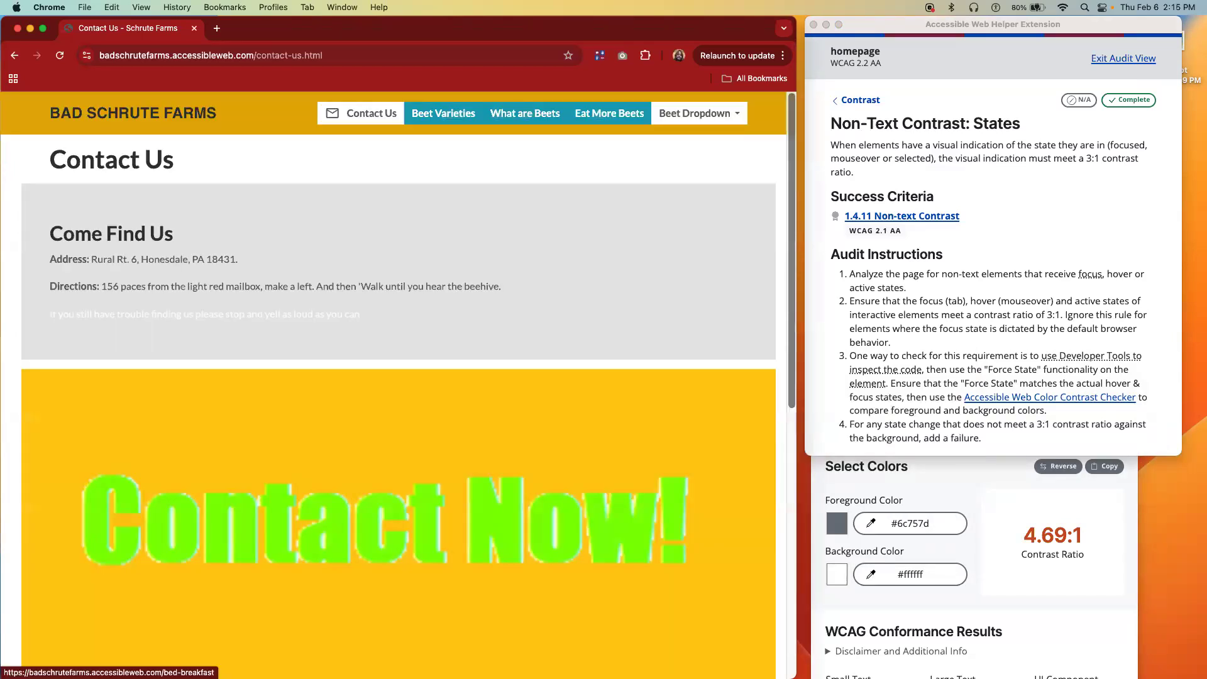
key(shift+Tab)
key(Tab)
key(Tab)
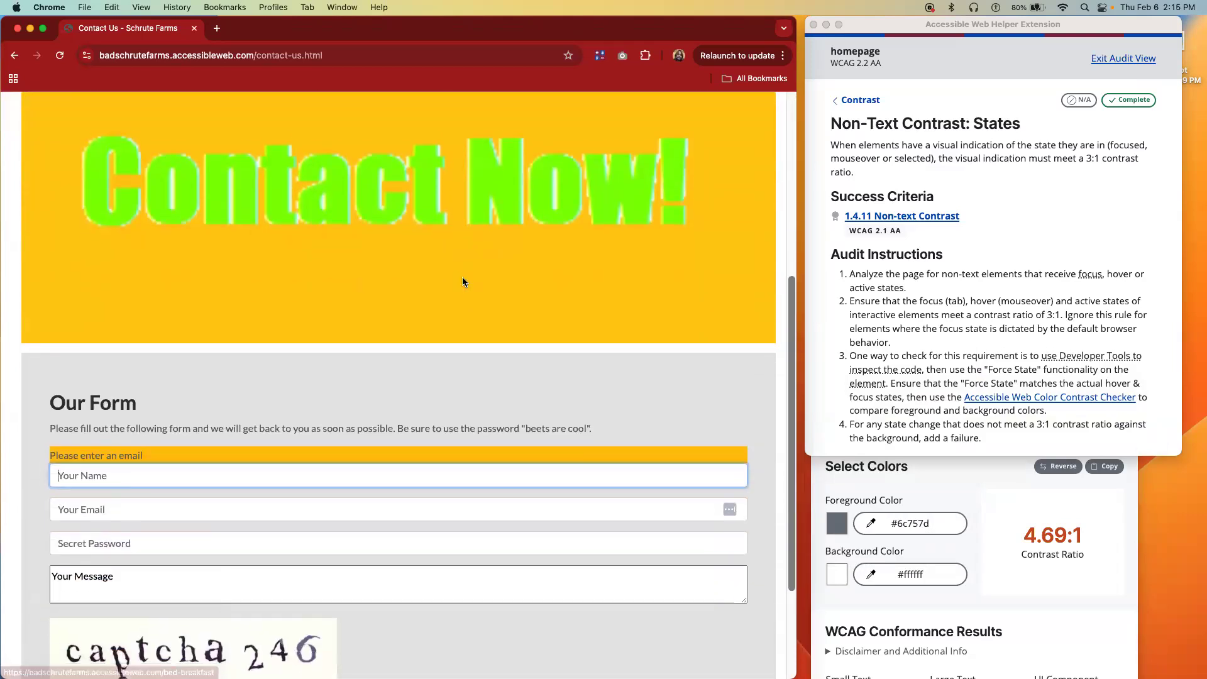
key(Tab)
key(Tab)
key(Tab)
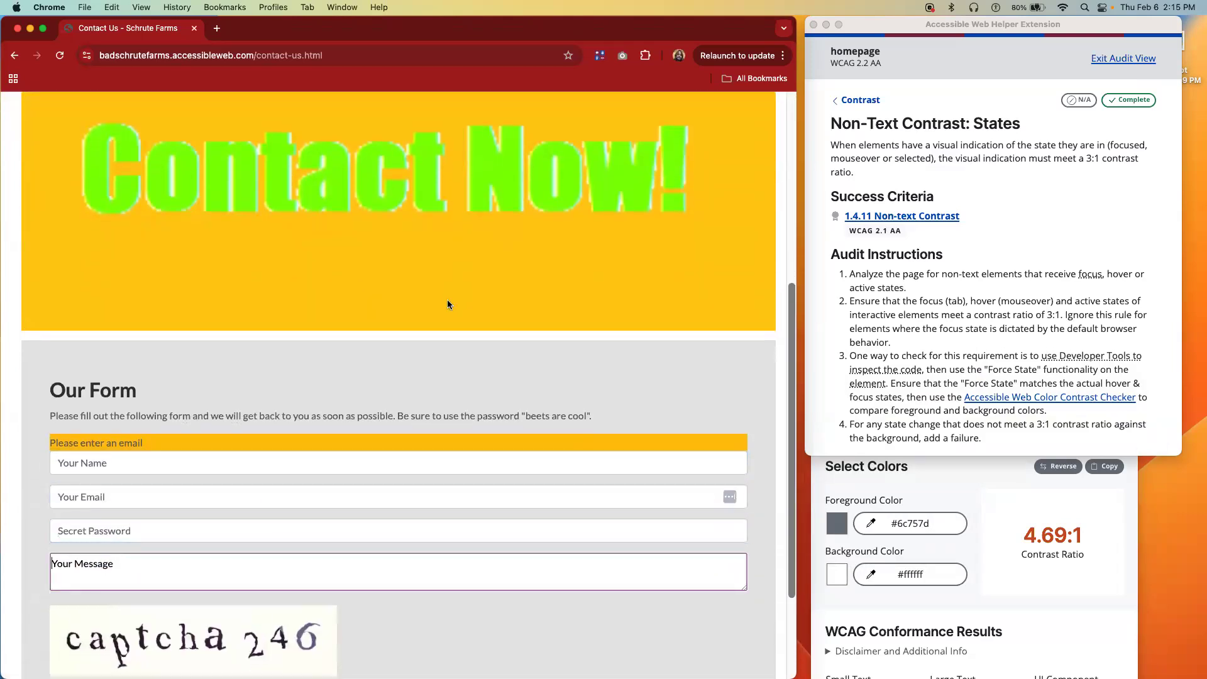
Open the Bad Schrute Farms homepage and bring keyboard focus to the "Join our newsletter!" button.
scroll(447, 299, up, 5)
scroll(447, 299, up, 2)
click(135, 113)
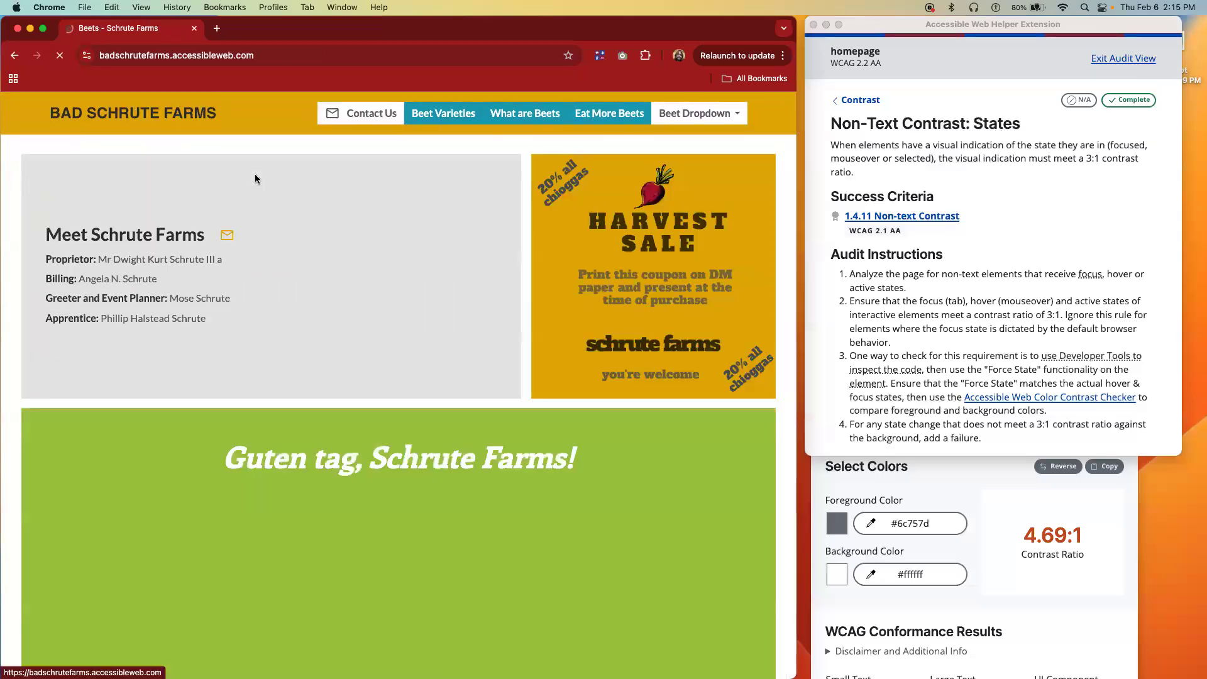
key(Tab)
key(Return)
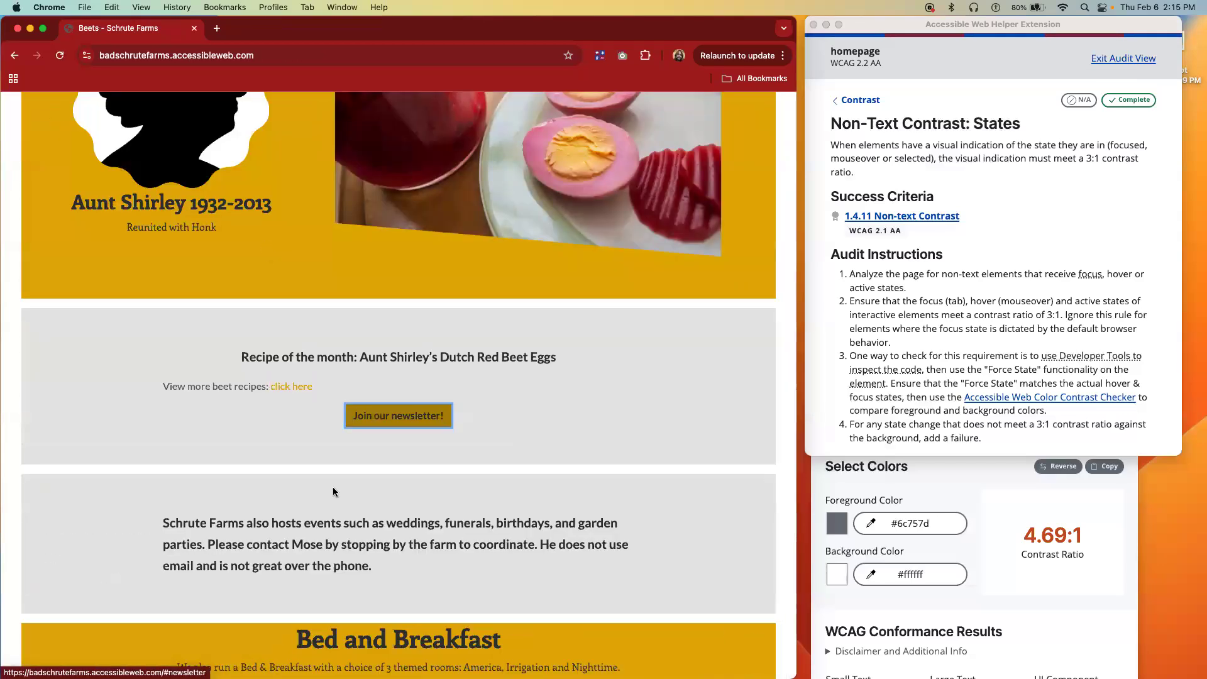
Switch focus between the "click here" recipe link and the "Join our newsletter!" button to compare their focus states.
key(shift+Tab)
key(Tab)
key(shift+Tab)
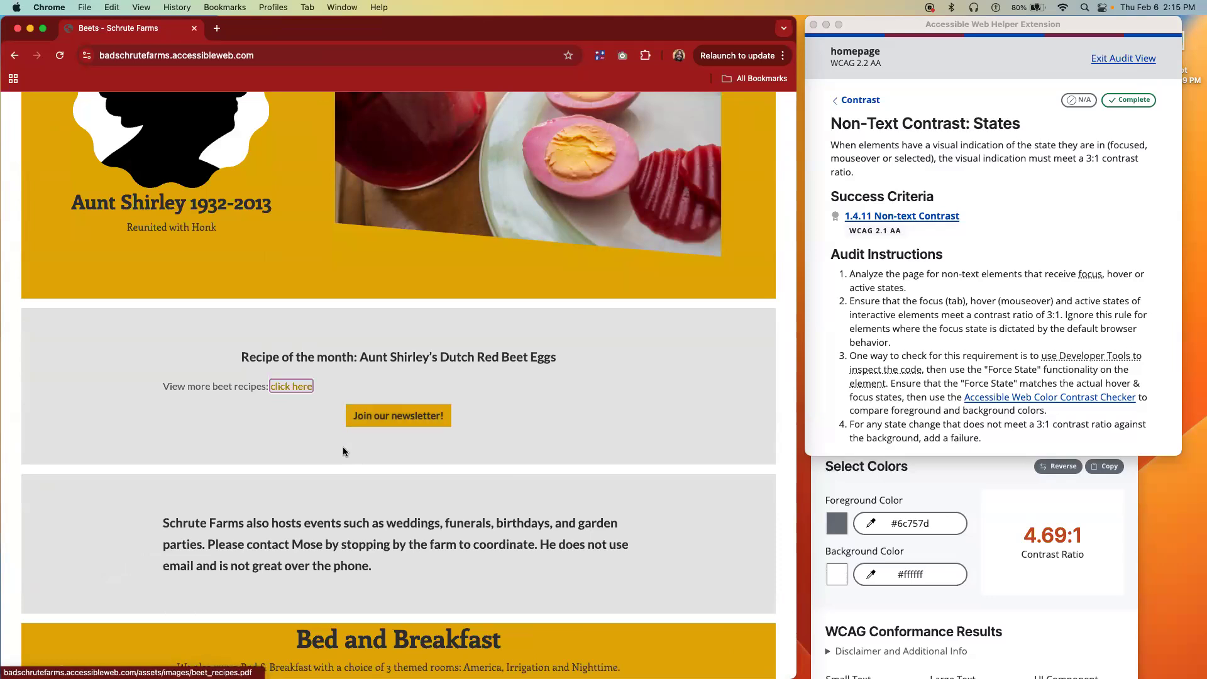
key(Tab)
key(shift+Tab)
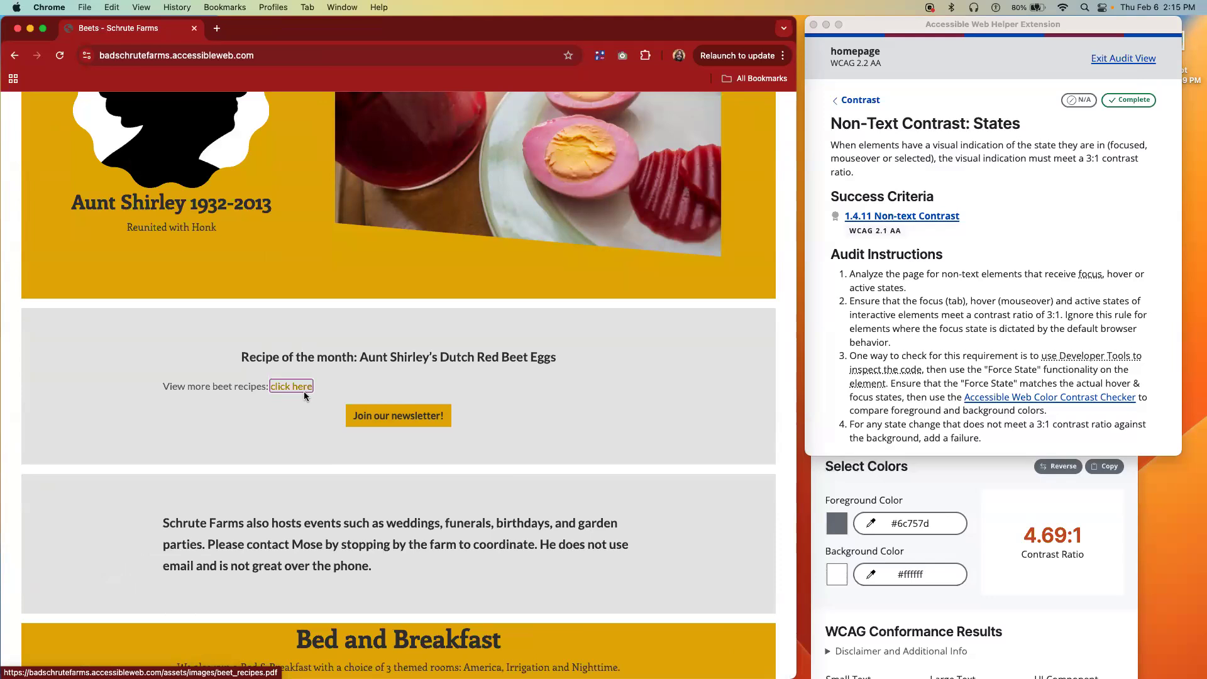
key(Tab)
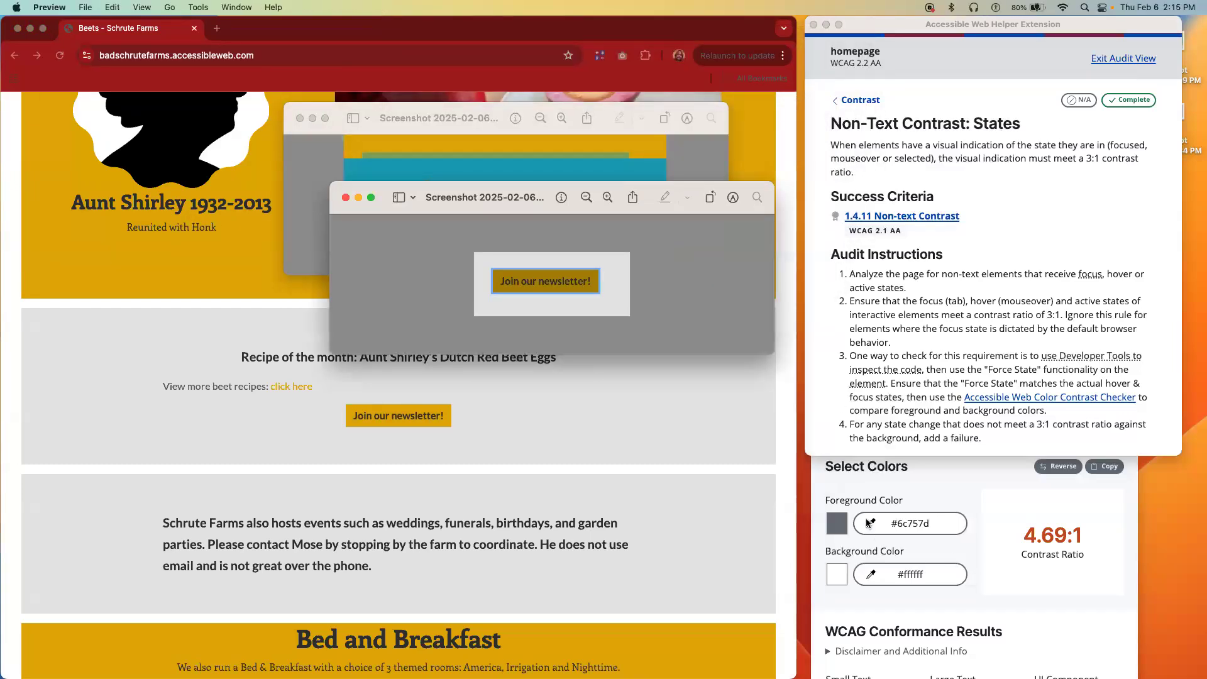
Sample the light gray area around the focused newsletter button in the screenshot as the background color, #e6e6e6.
click(873, 578)
click(873, 578)
click(840, 506)
click(609, 307)
Sample the newsletter button's blue focus outline in the screenshot as the foreground color, #7cb2f3.
click(871, 523)
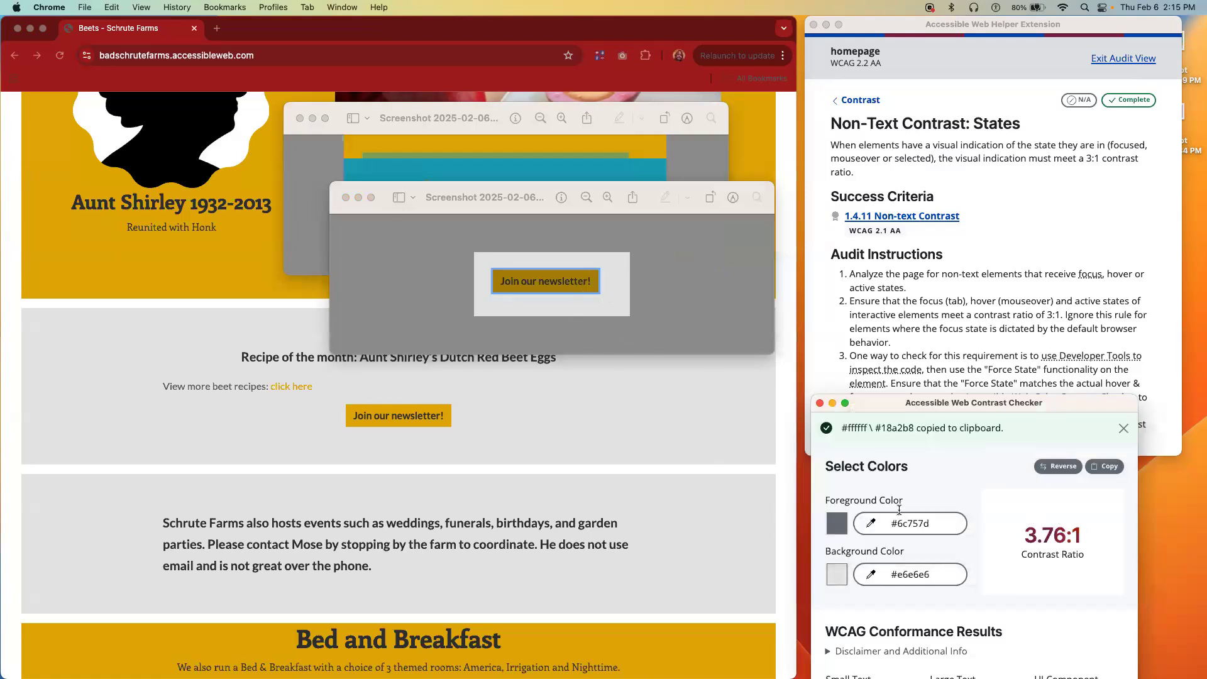
click(871, 524)
click(839, 456)
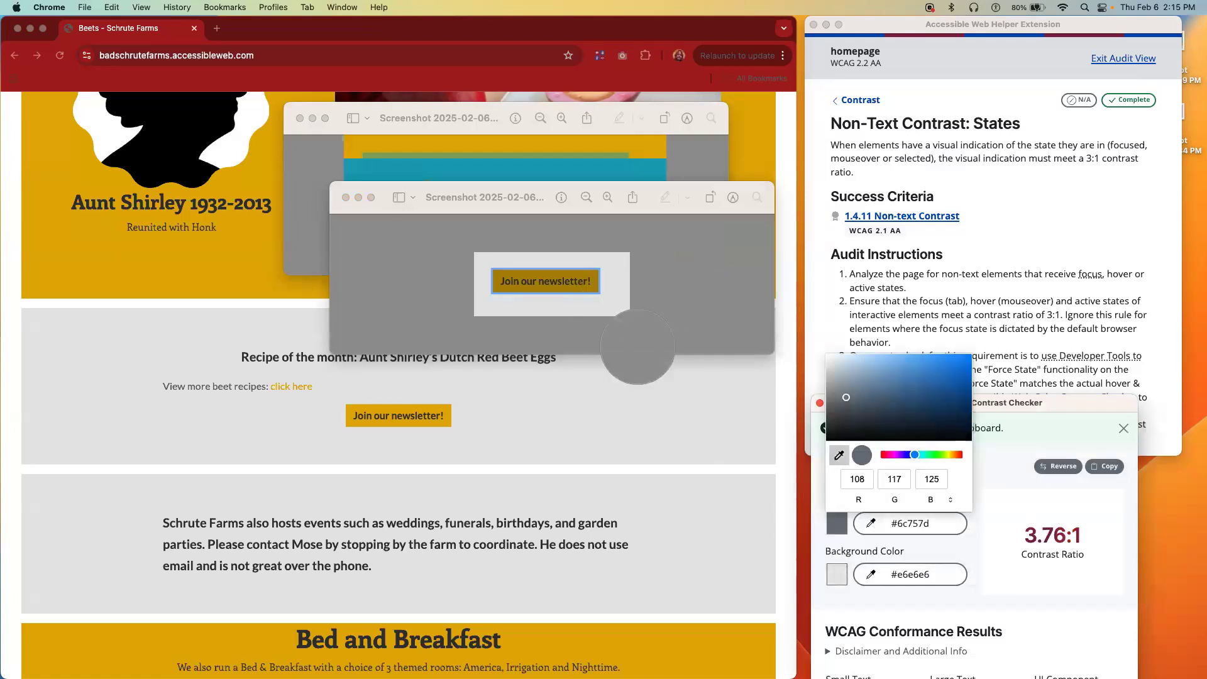
click(600, 283)
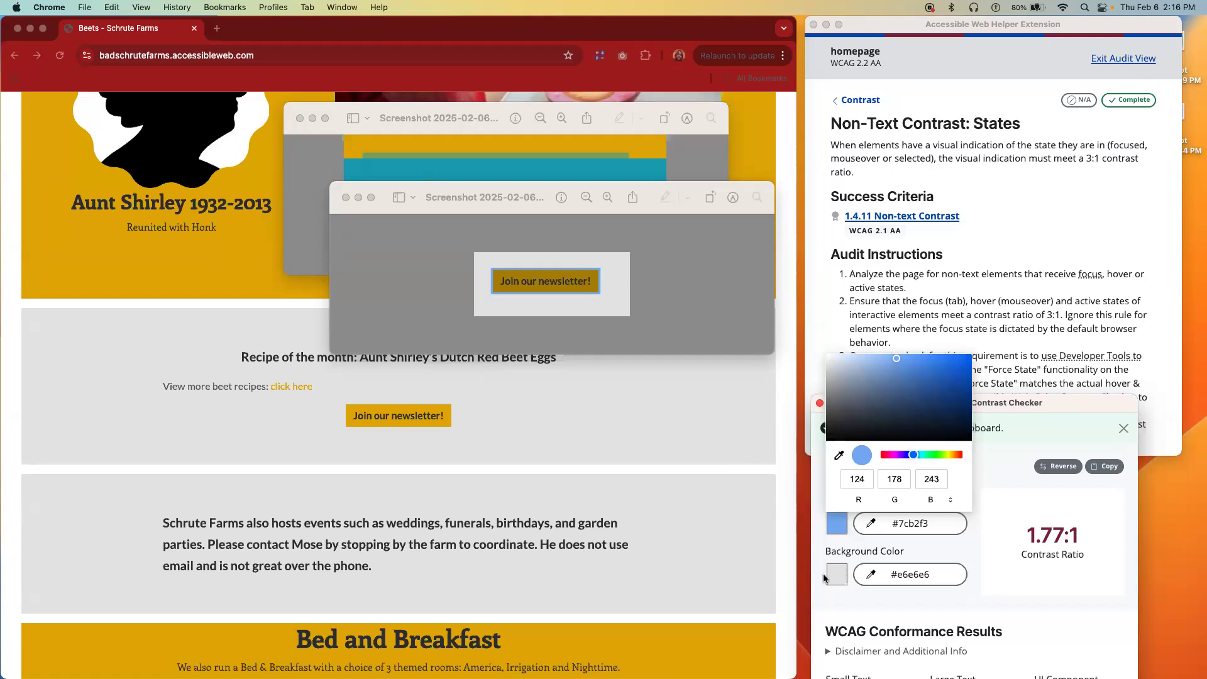
Close the color picker and open the Non-Text Contrast: Graphics audit step.
click(529, 417)
scroll(361, 318, down, 8)
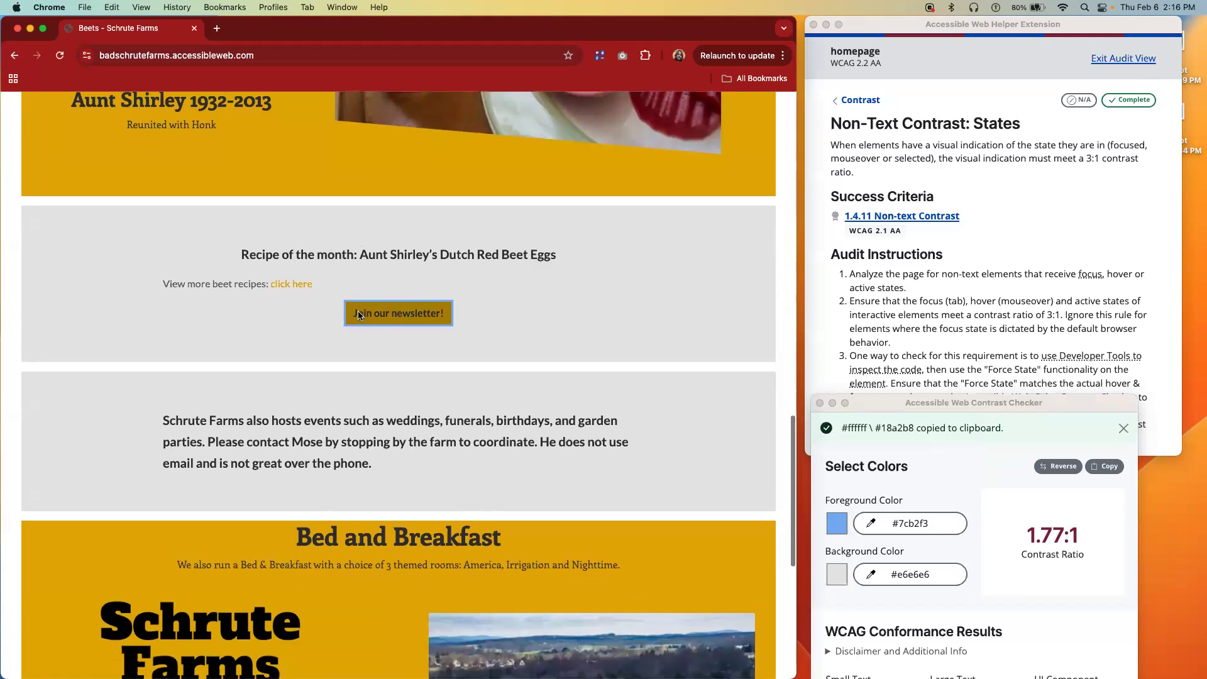
click(936, 239)
click(857, 101)
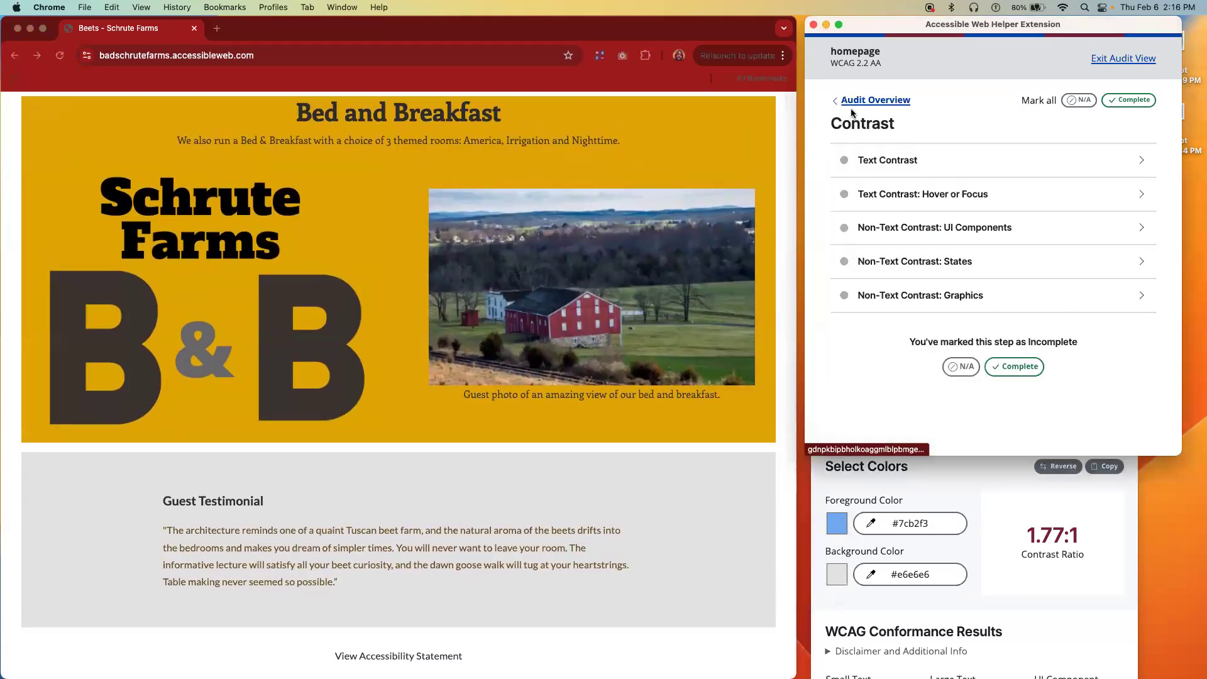
click(928, 294)
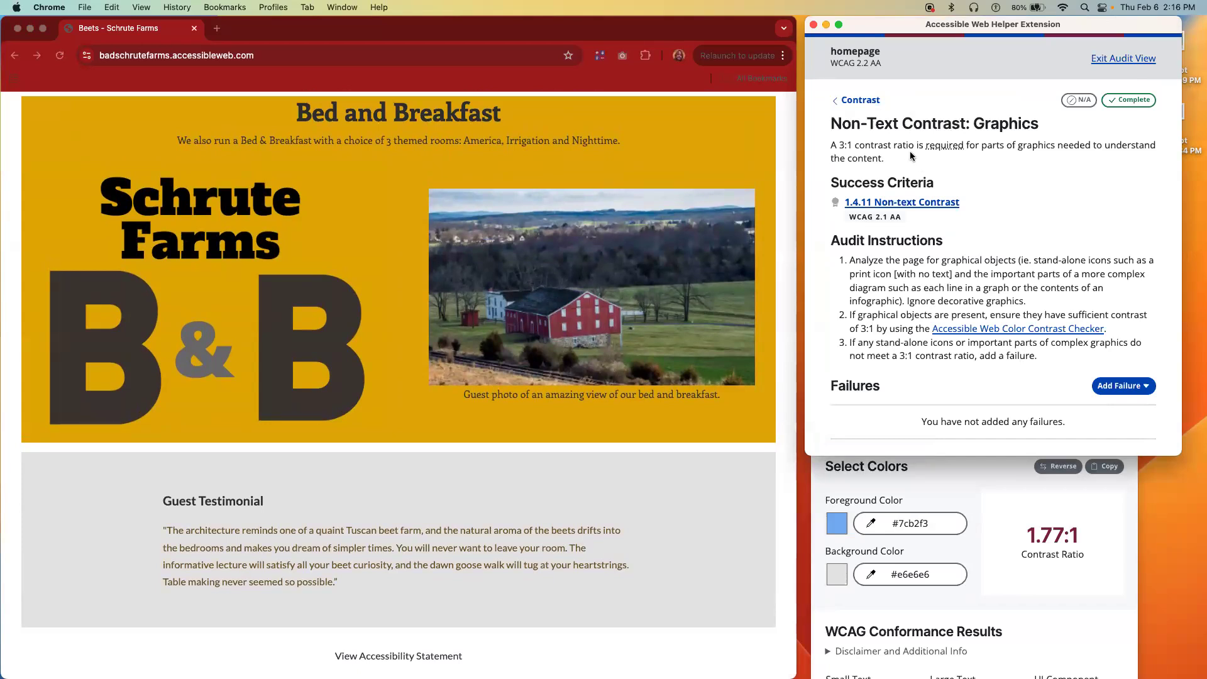
Examine the homepage's graphics, from the Bed and Breakfast section up to the hero banner, for stand-alone icons needing a contrast check.
scroll(493, 264, up, 2)
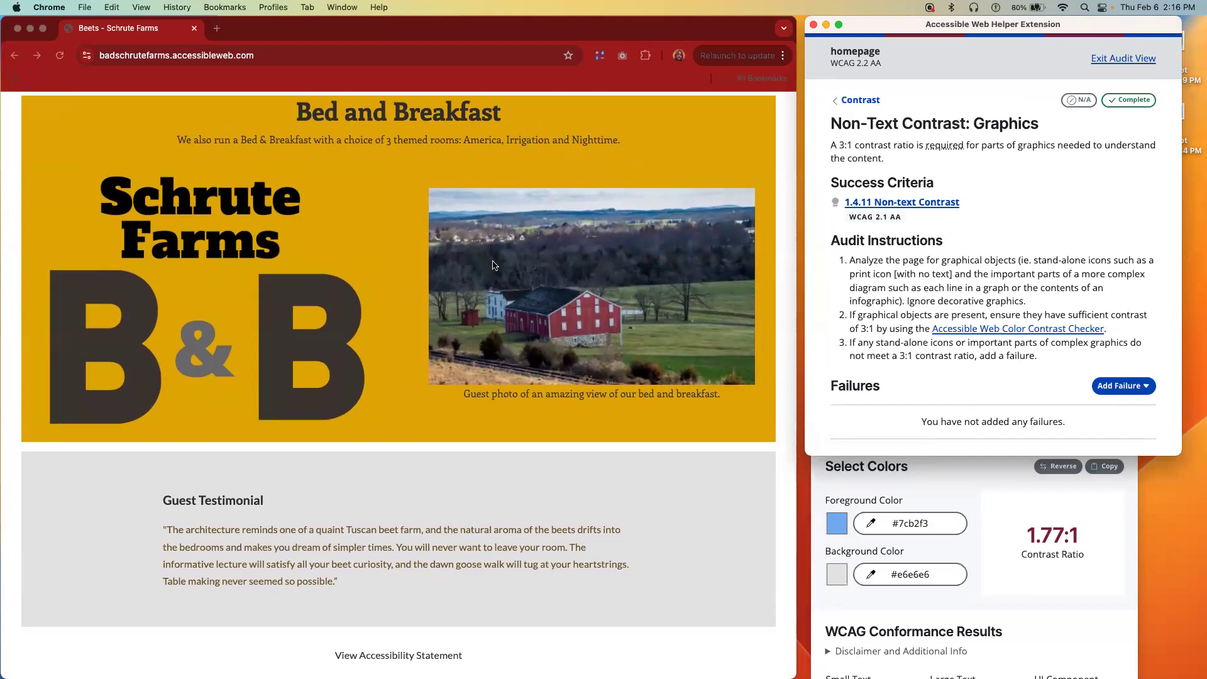
scroll(493, 264, up, 5)
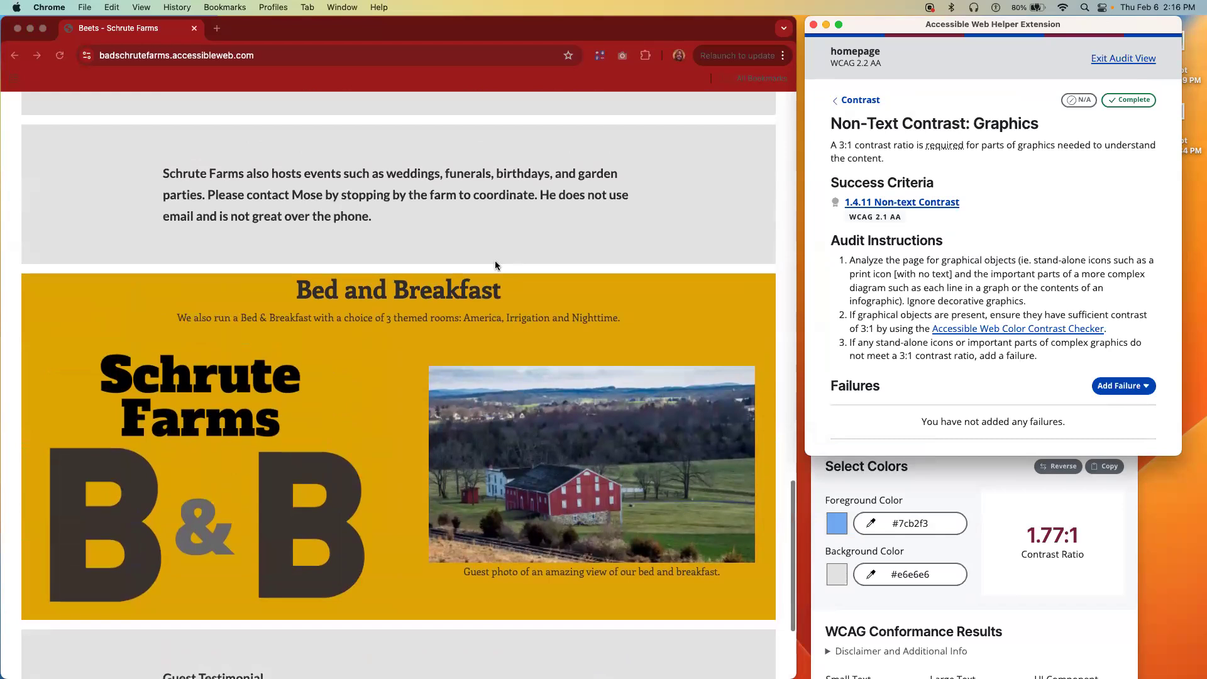
scroll(496, 266, up, 2)
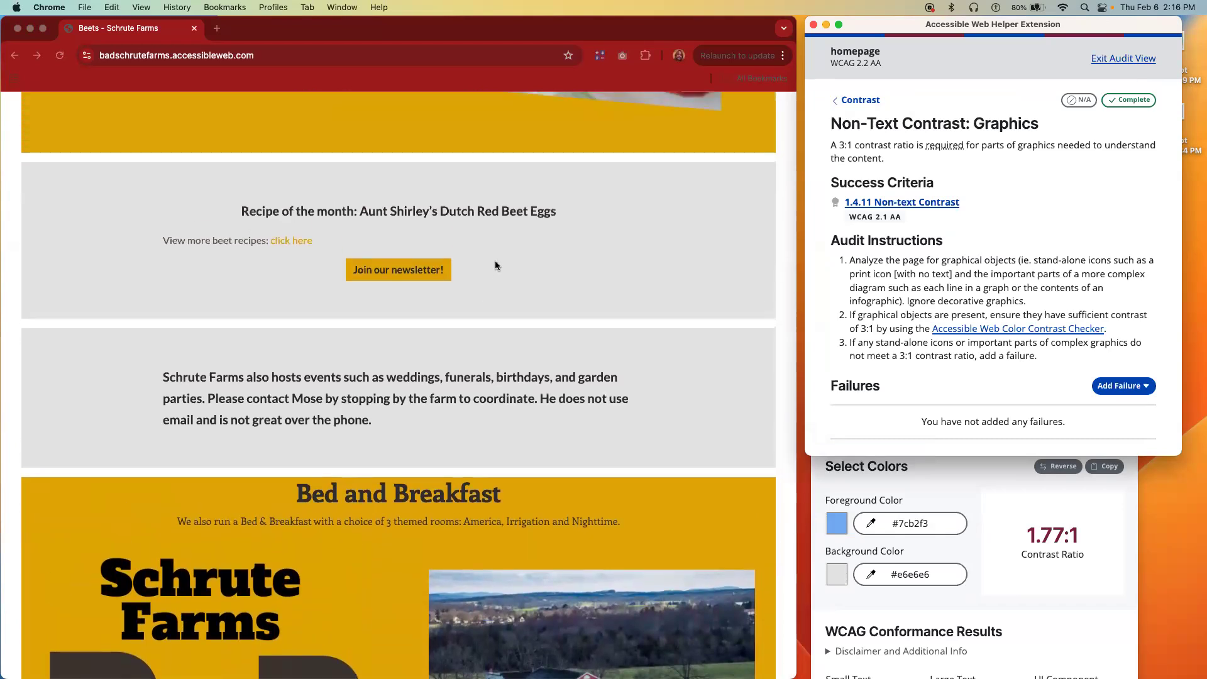
scroll(496, 265, up, 7)
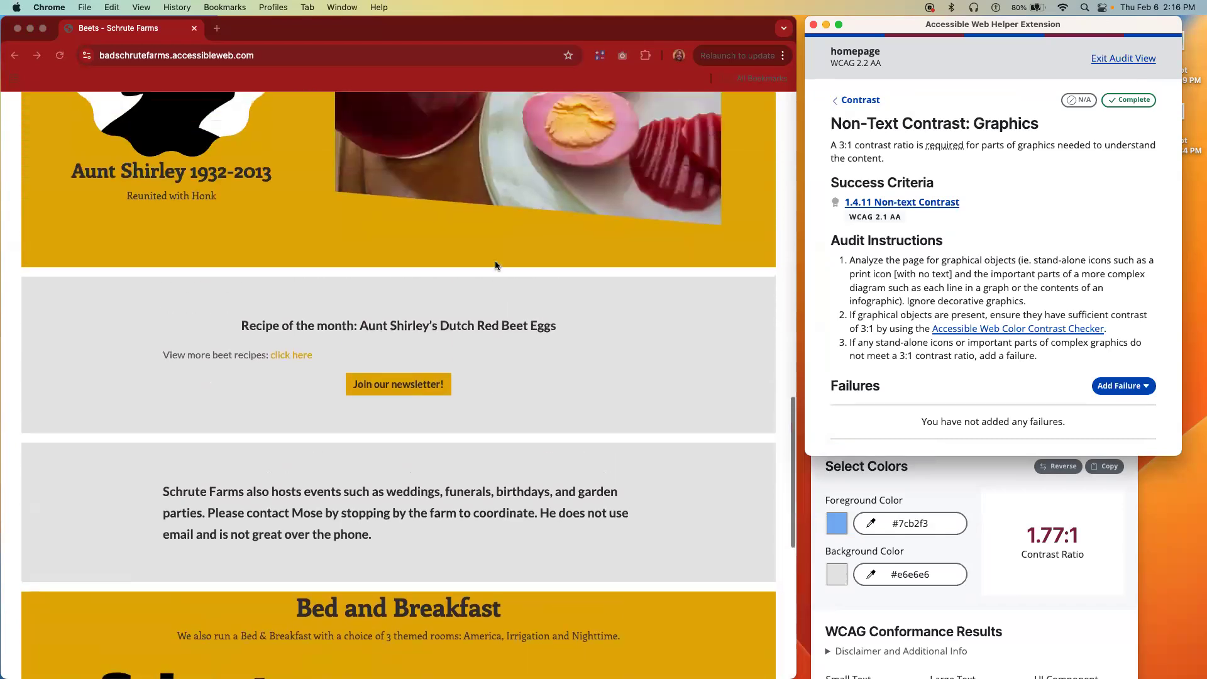
scroll(495, 265, up, 7)
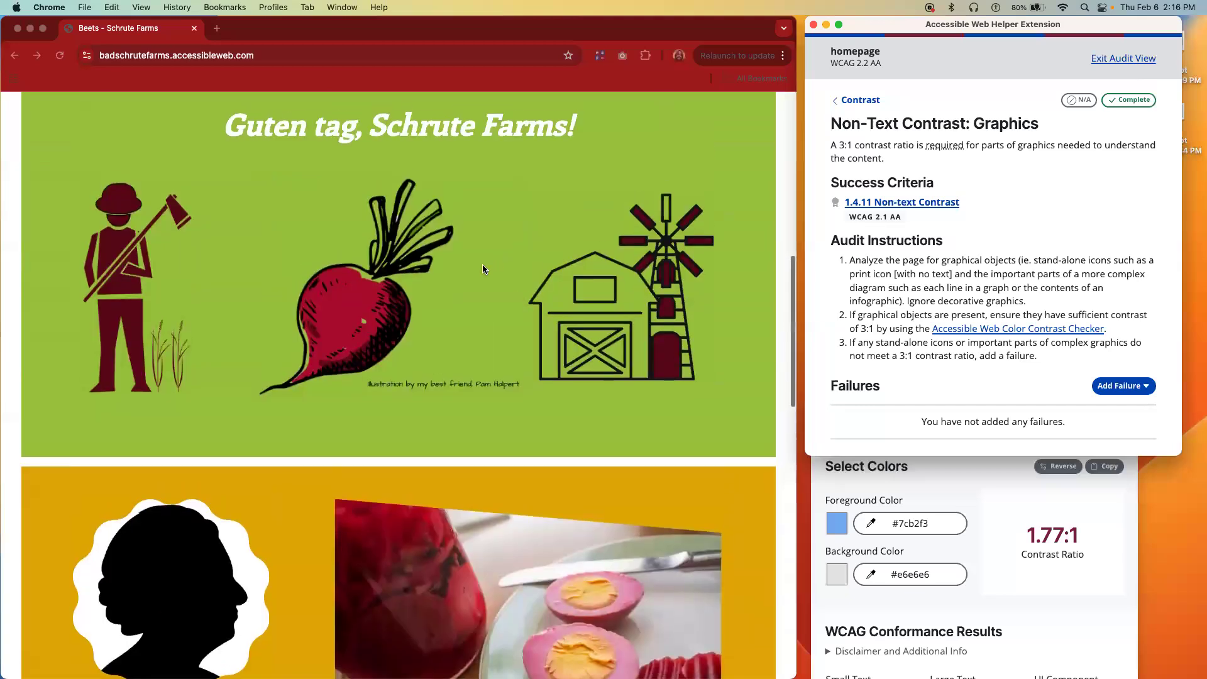
scroll(482, 272, up, 3)
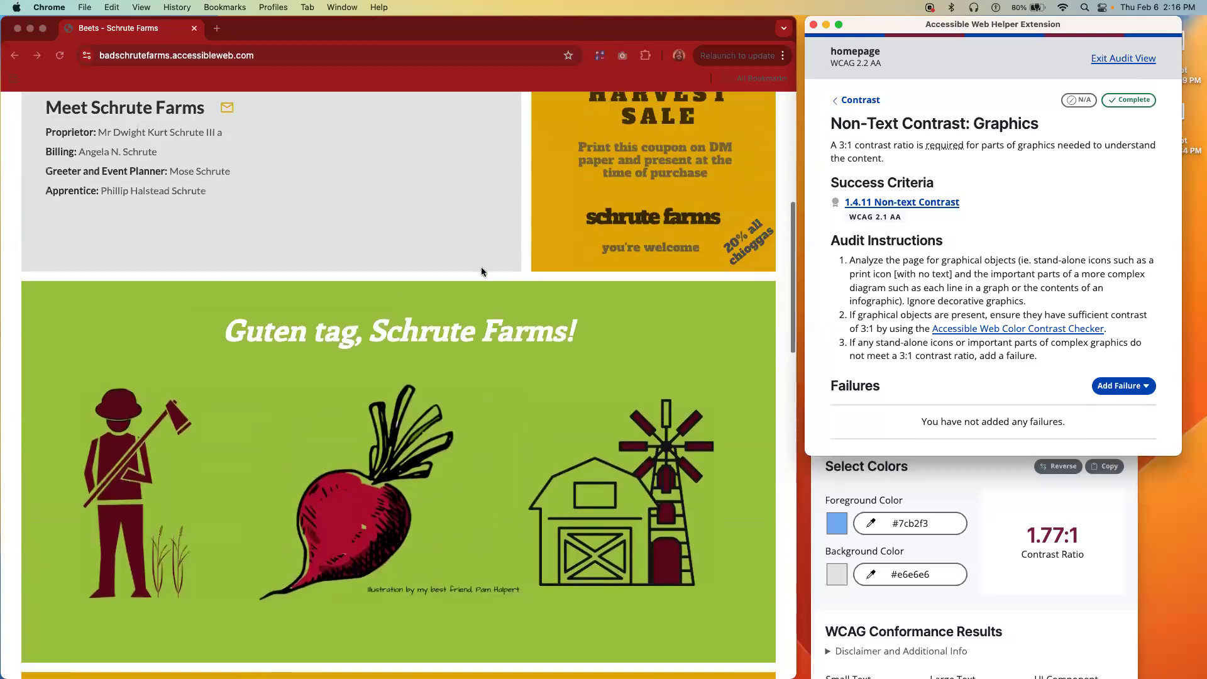
scroll(493, 281, down, 2)
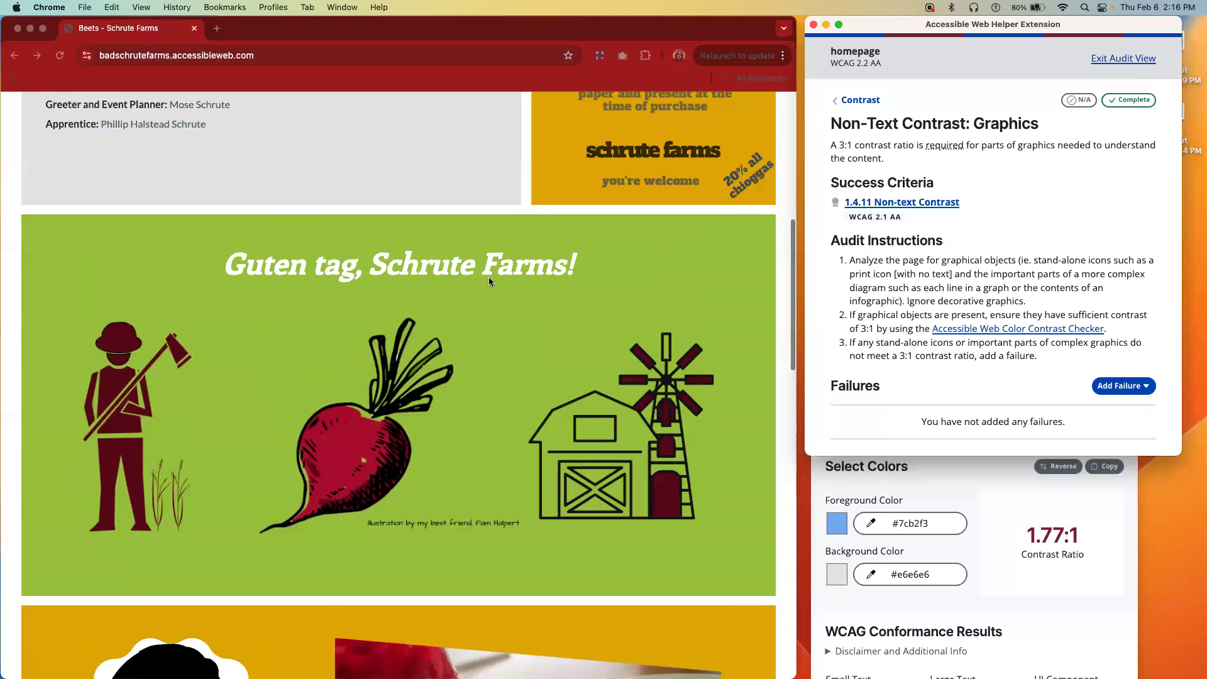
scroll(489, 278, up, 1)
scroll(489, 282, up, 3)
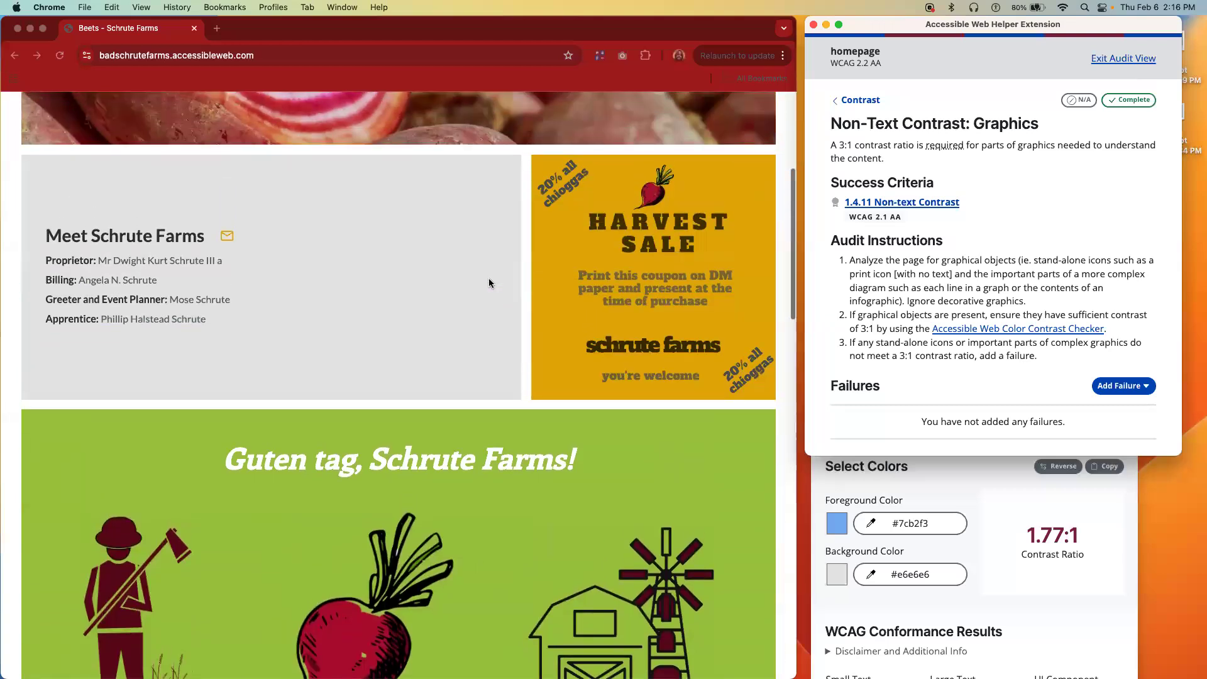
scroll(489, 285, up, 5)
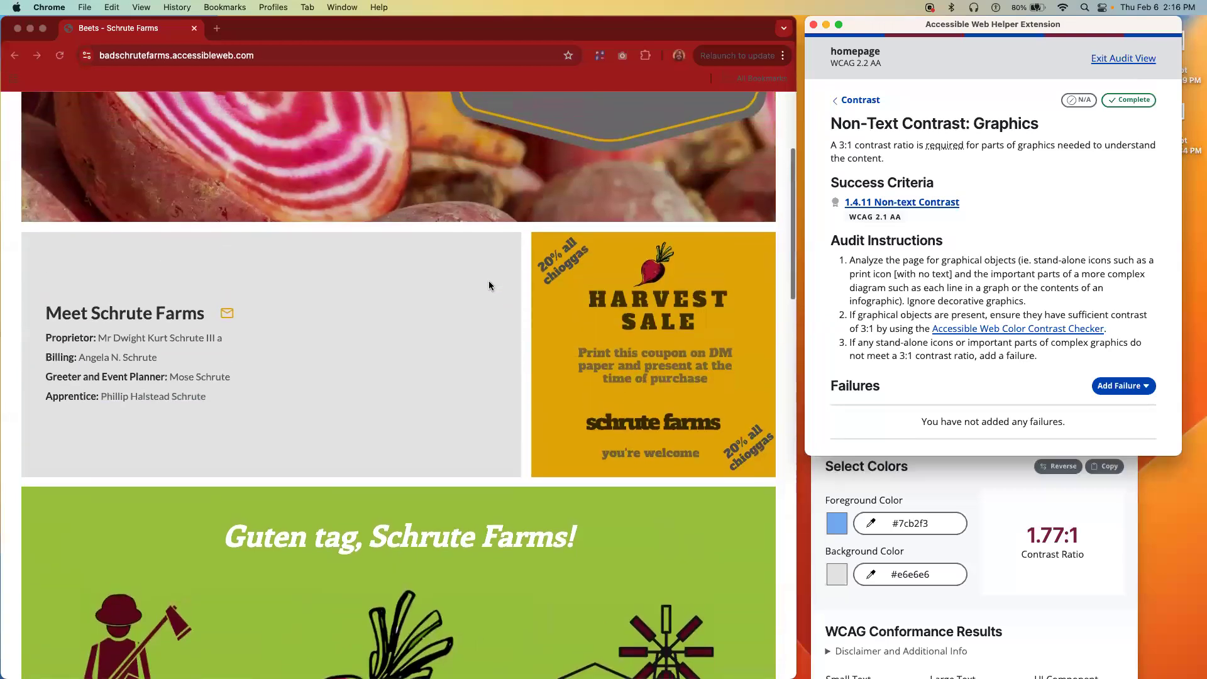
scroll(490, 286, down, 1)
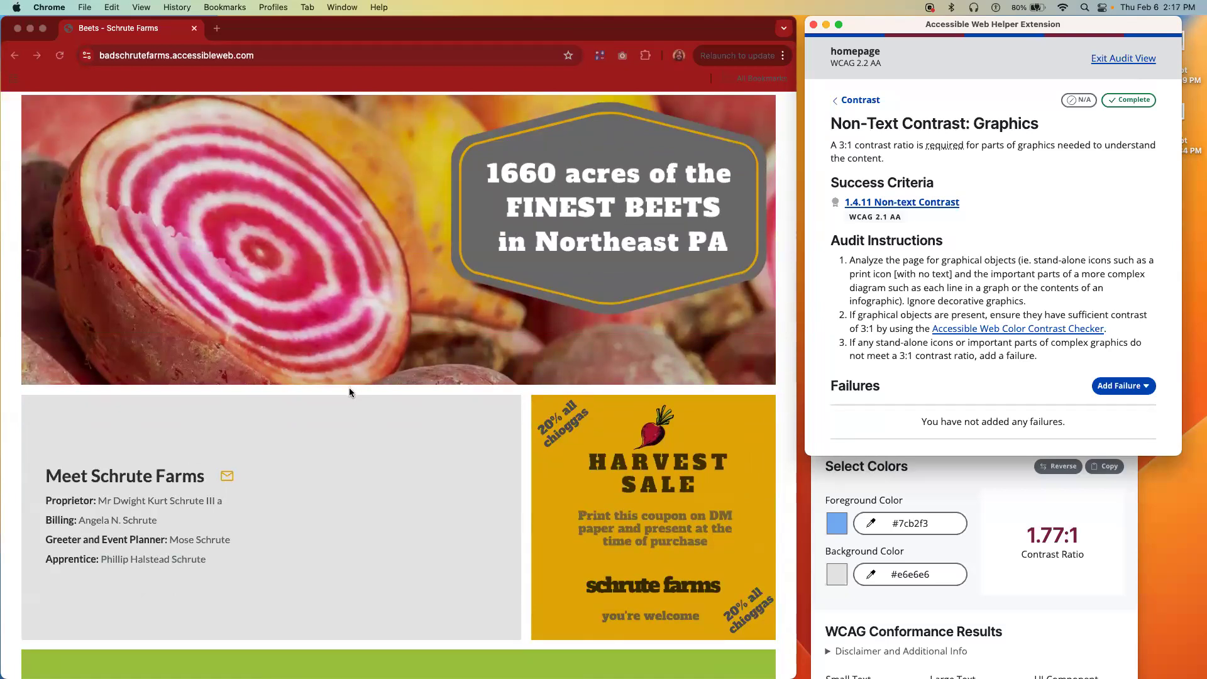
click(334, 423)
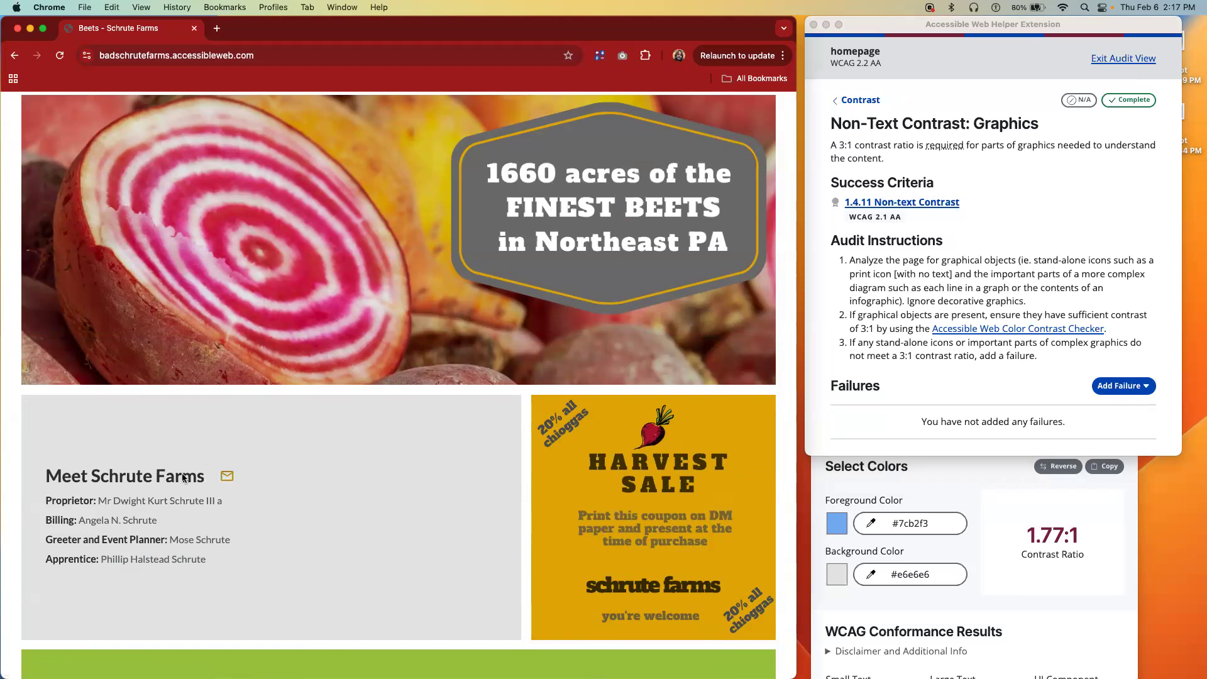
Sample the gold envelope icon beside the "Meet Schrute Farms" heading as the foreground color, #e1ae0a, and close the color picker.
click(866, 527)
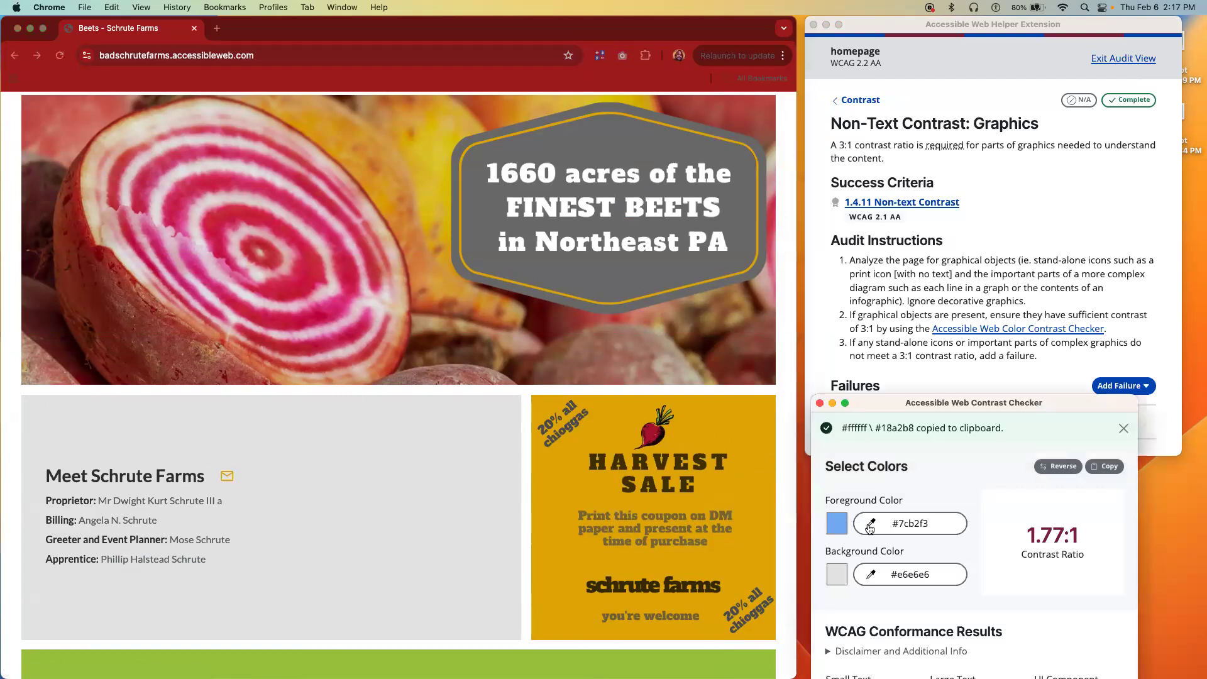
click(836, 523)
click(839, 455)
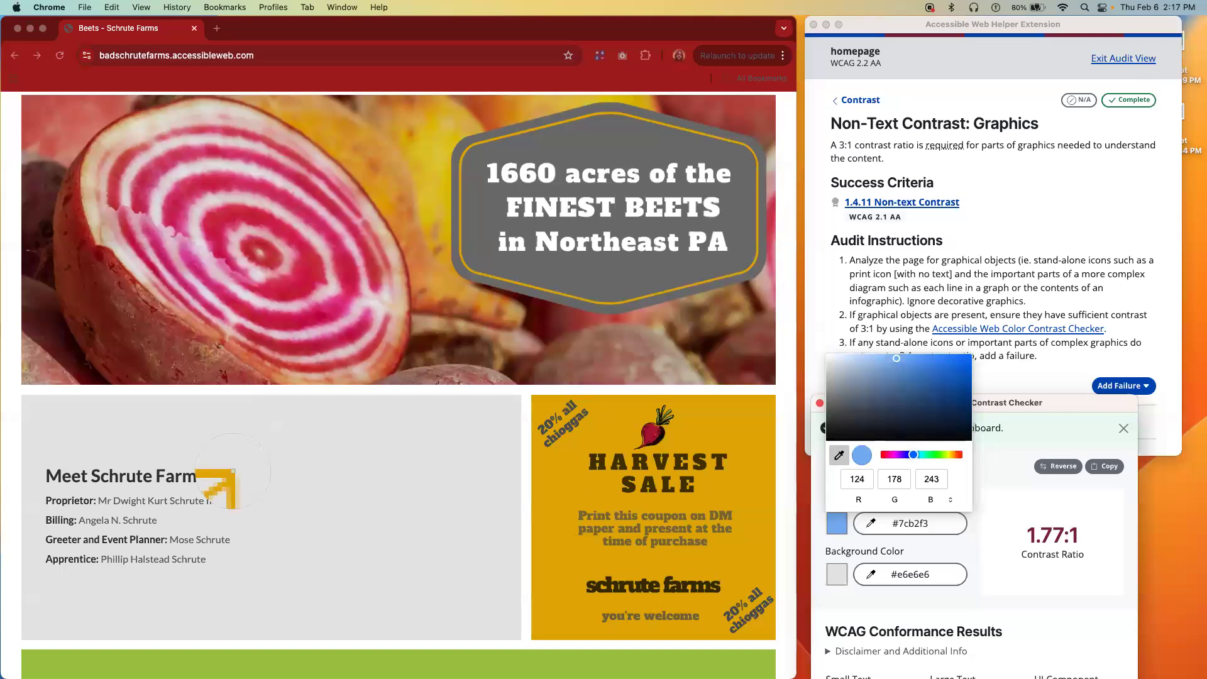
click(233, 472)
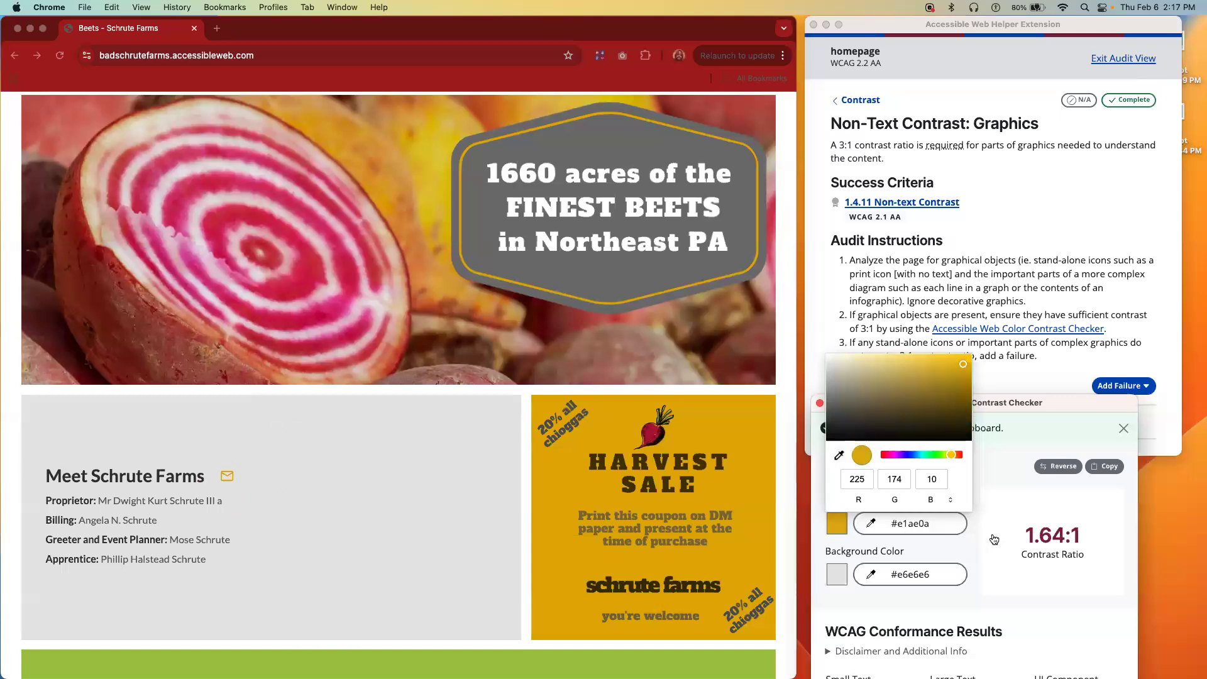
click(897, 571)
click(846, 575)
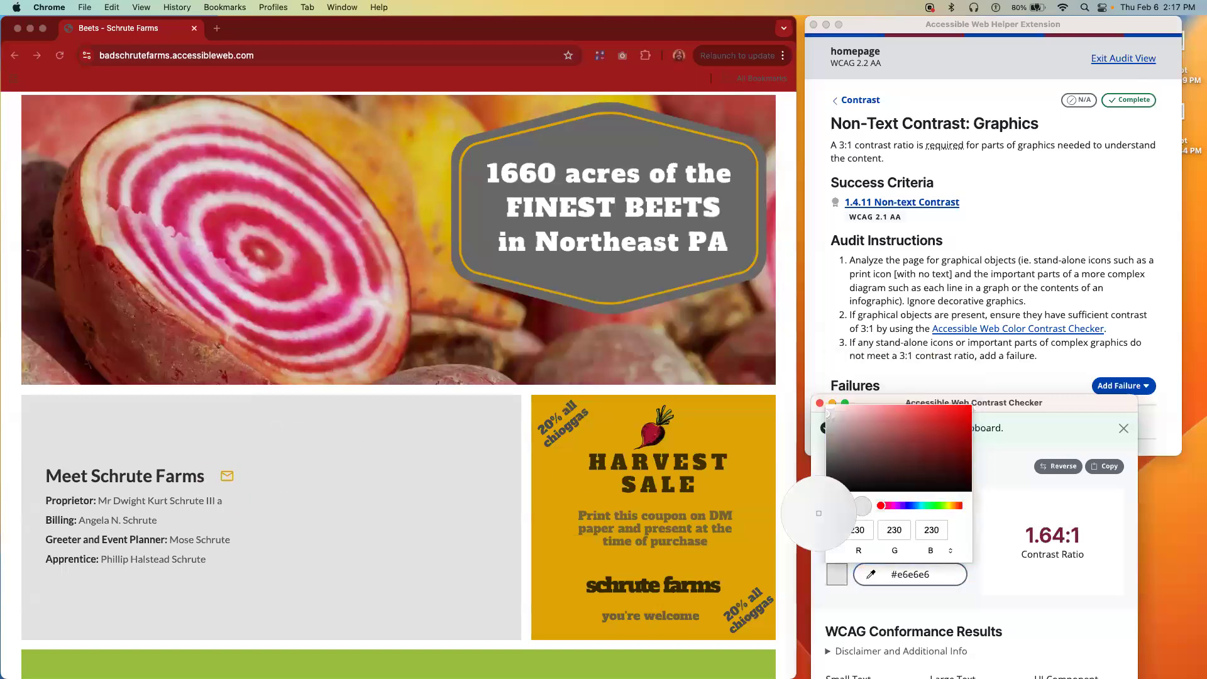
click(1088, 539)
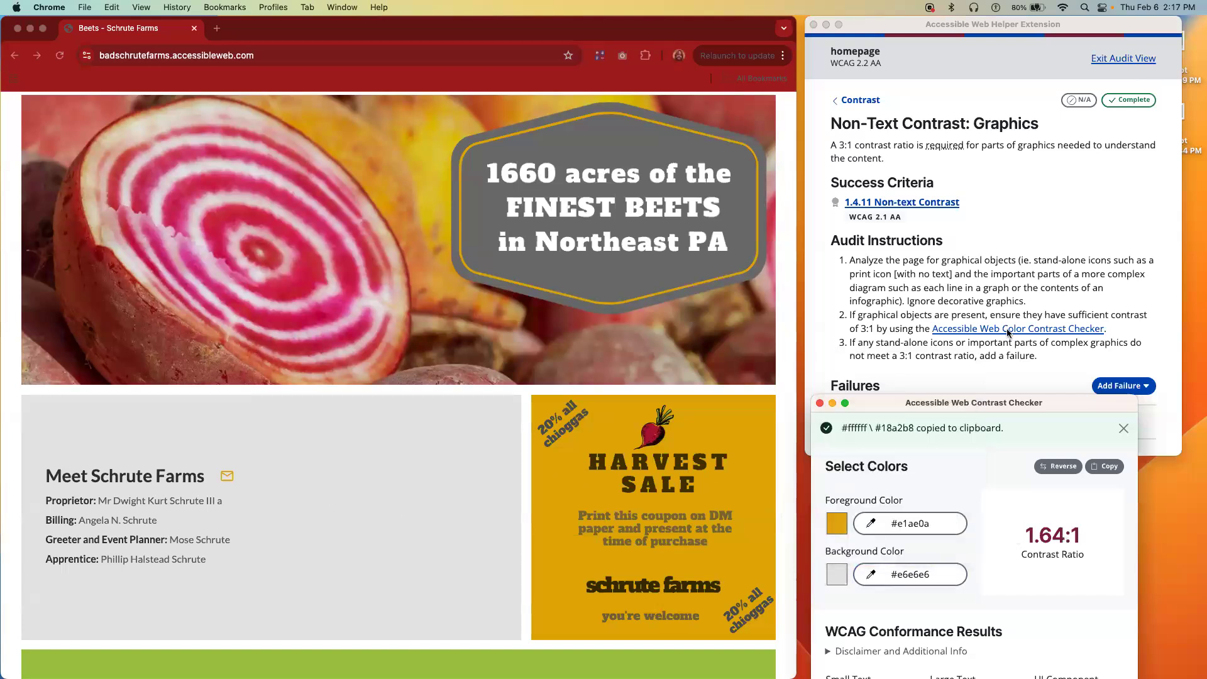
click(894, 332)
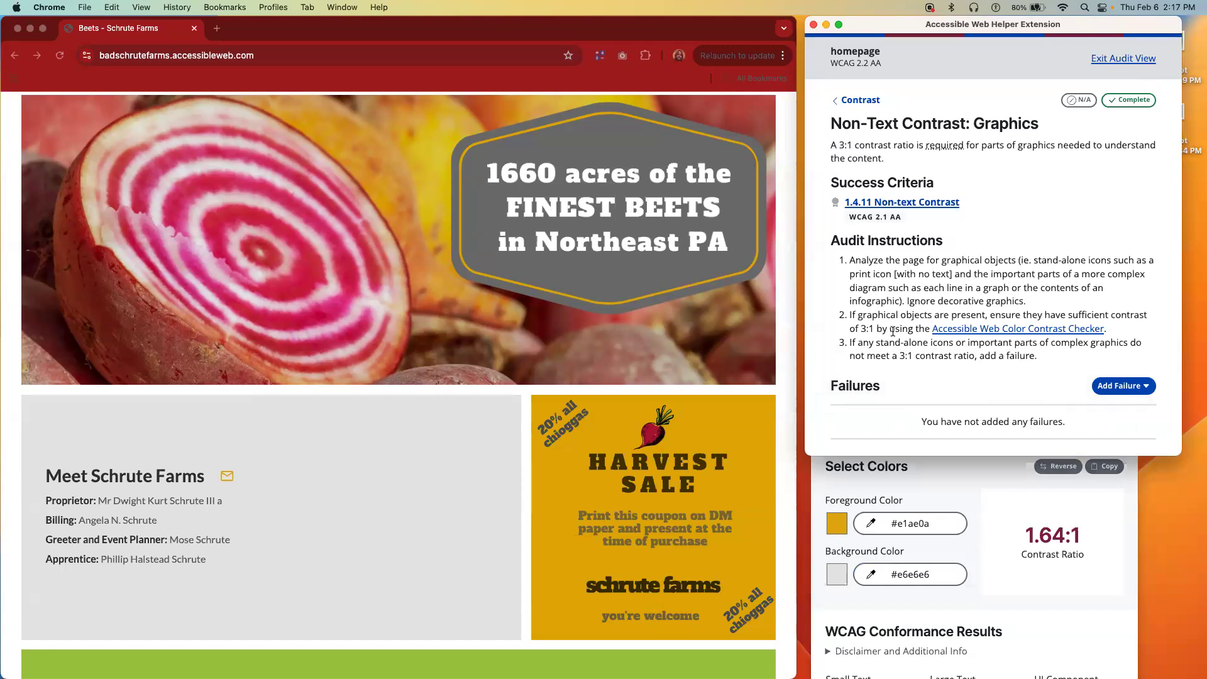
click(280, 458)
scroll(281, 463, up, 2)
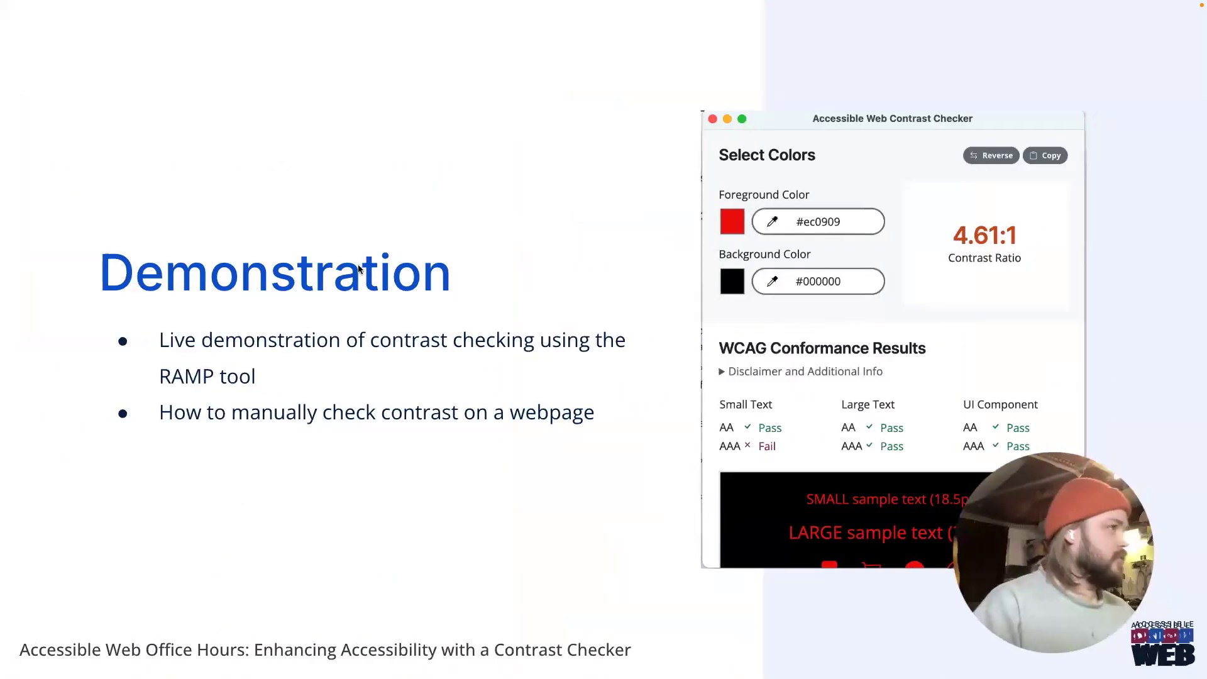
key(Right)
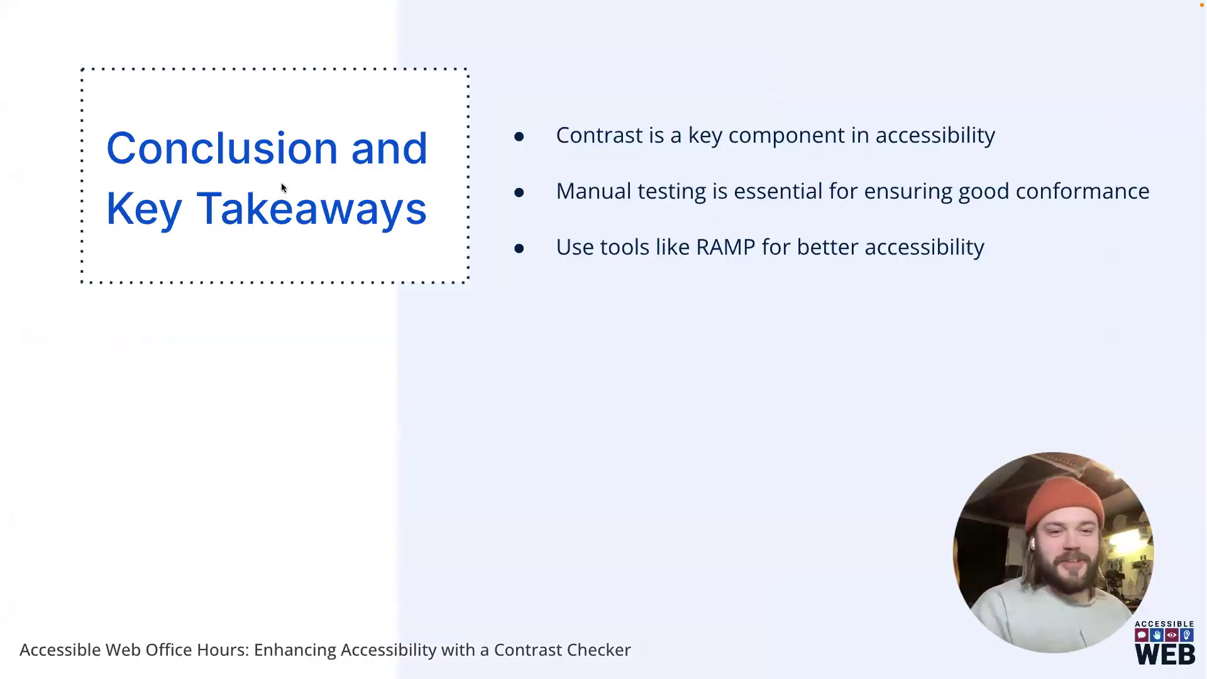